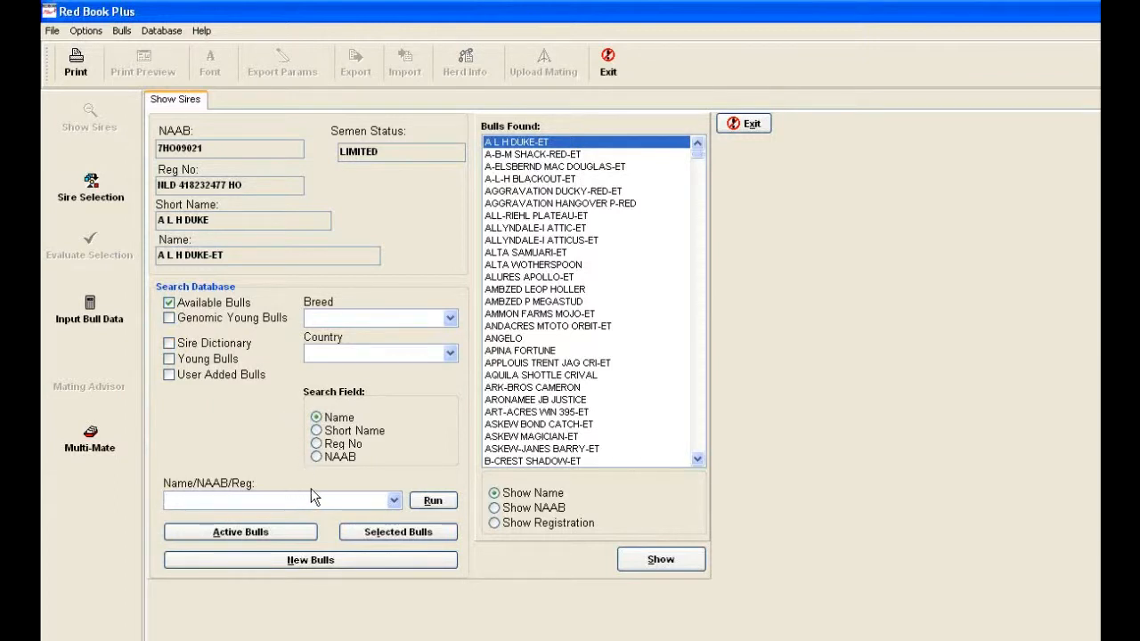
Step: Search the available bulls by name for "planet" and show the details of ENSENADA TABOO PLANET-ET
text(planet)
key(Return)
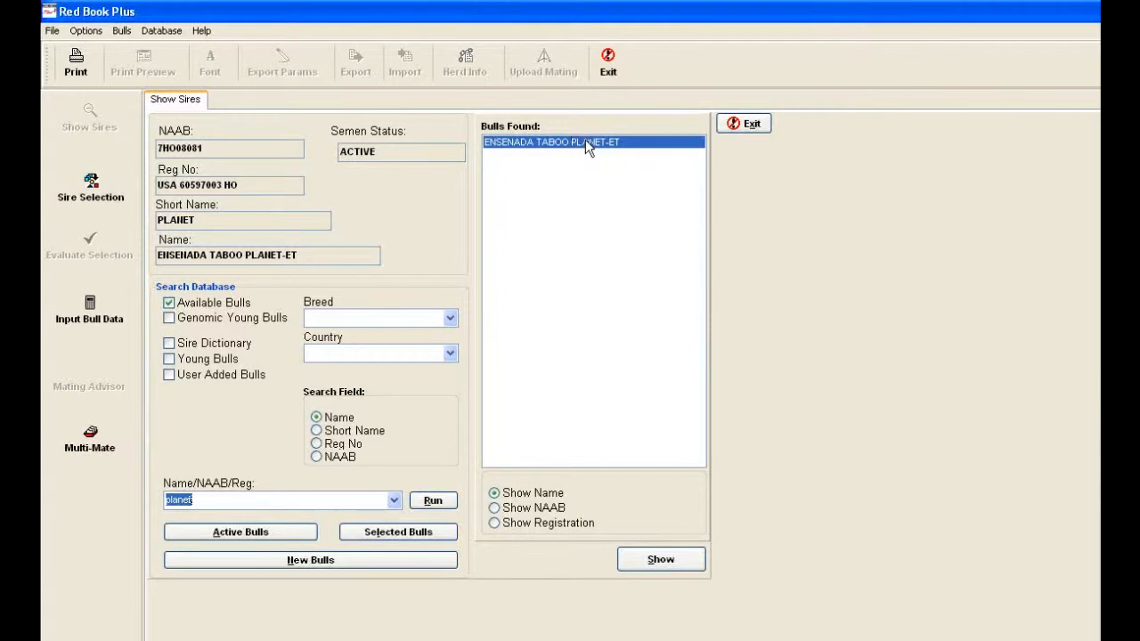
click(638, 561)
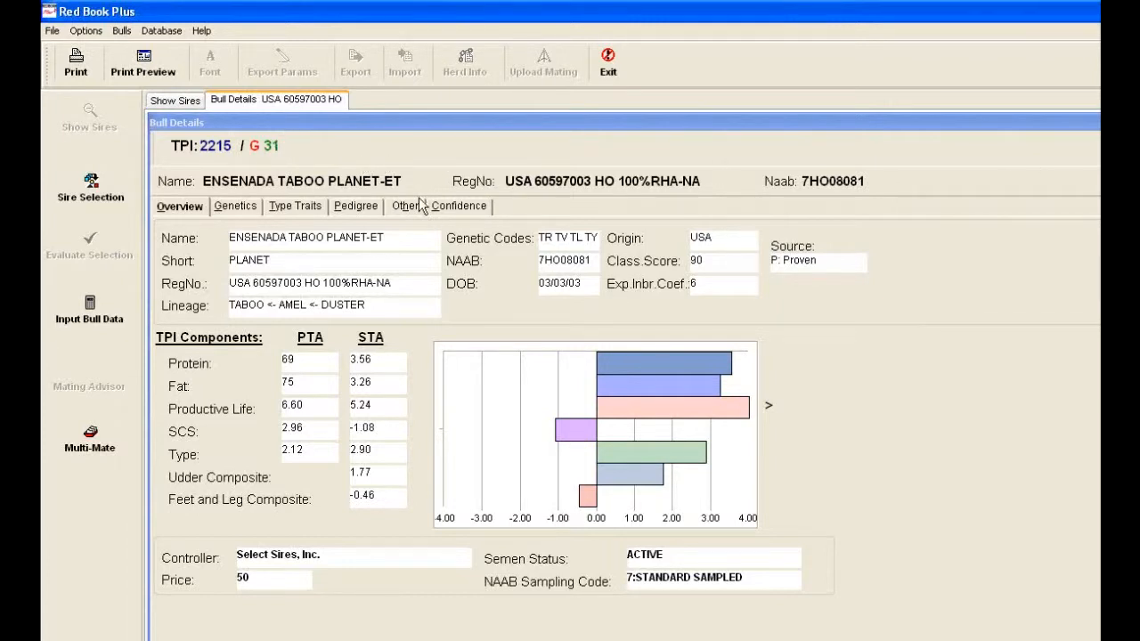
Step: Examine the bull's genetics, type traits, pedigree with the dam's record, other data and confidence ranges
click(249, 209)
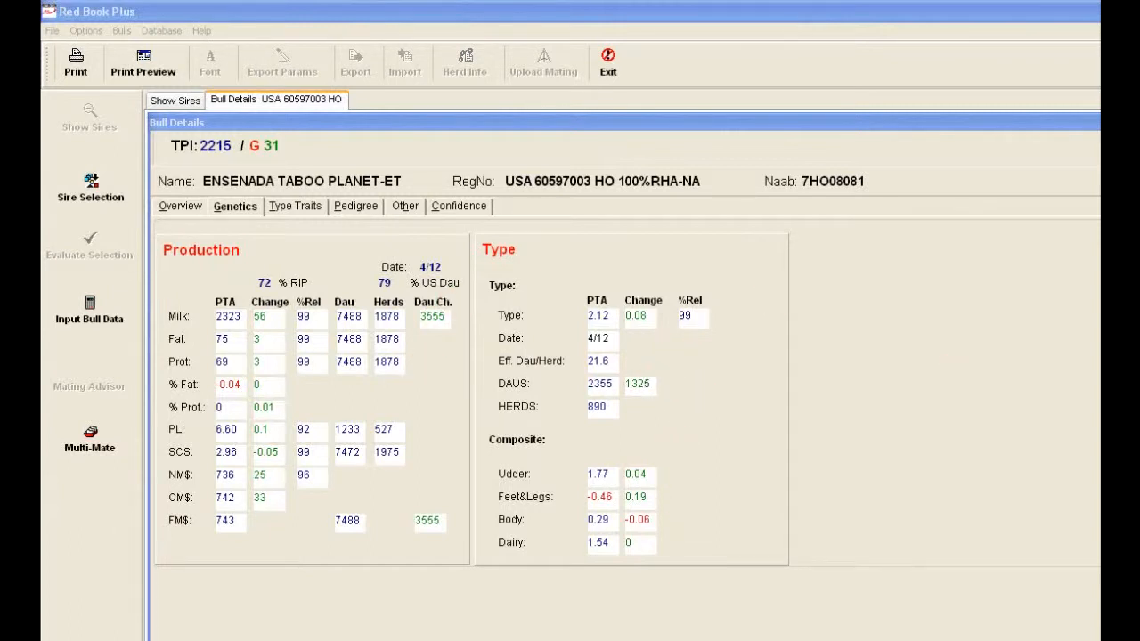
click(309, 211)
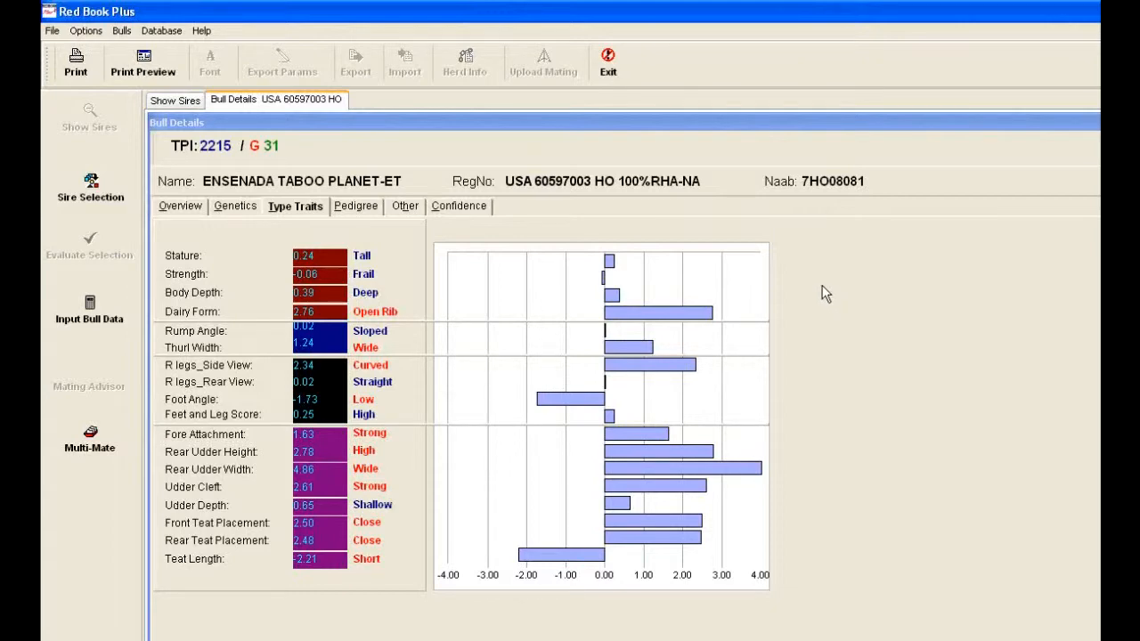
click(367, 207)
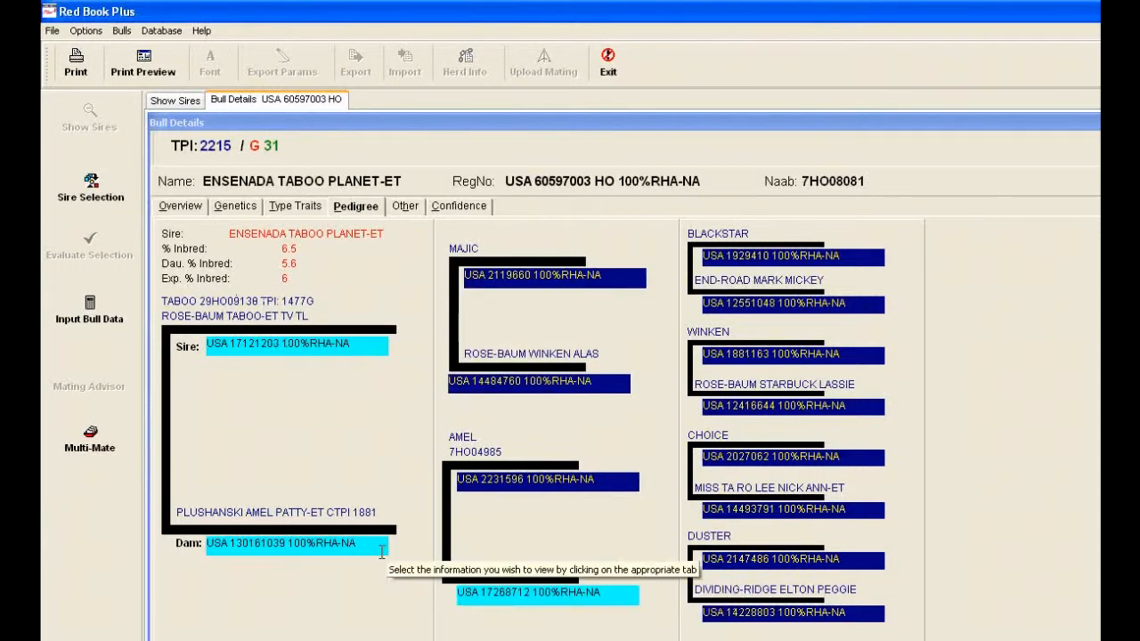
mouse_move(381, 552)
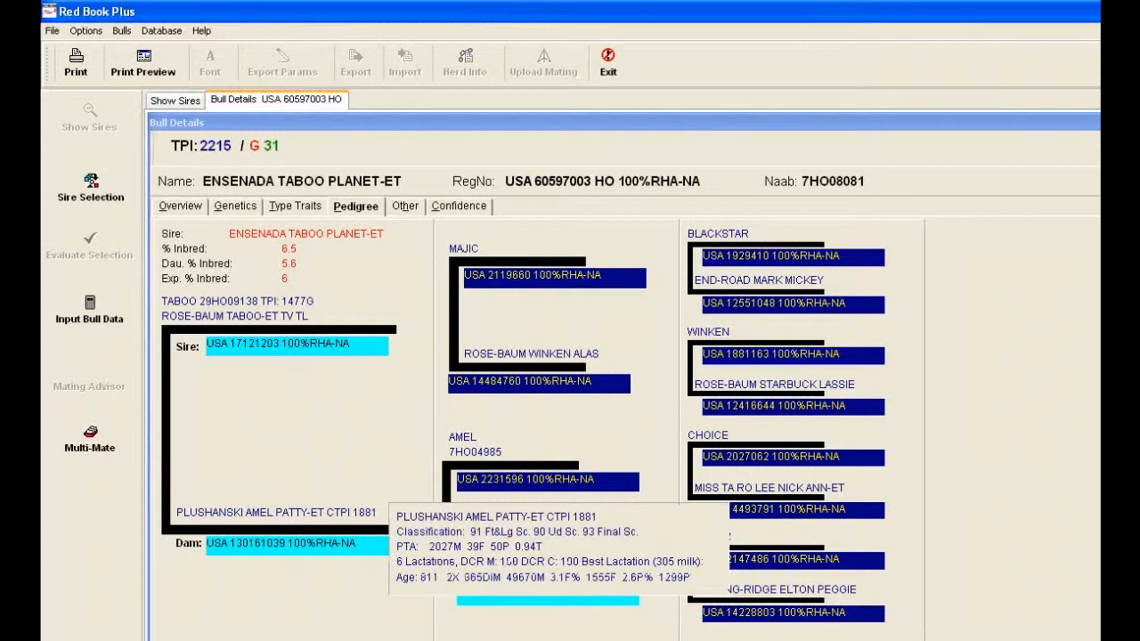
click(650, 515)
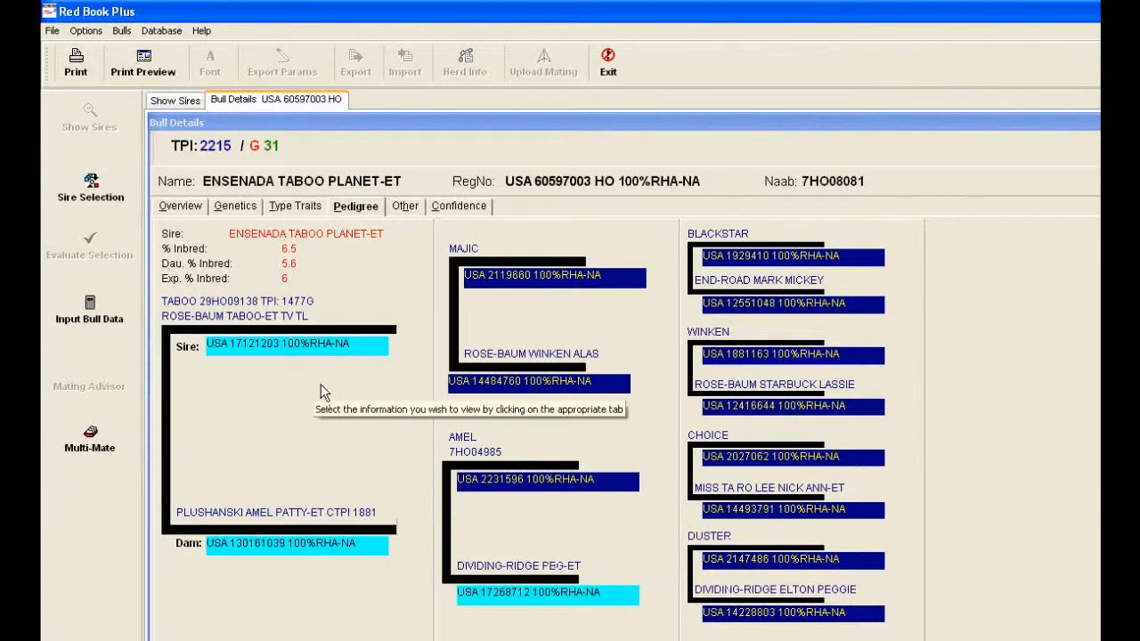
click(408, 205)
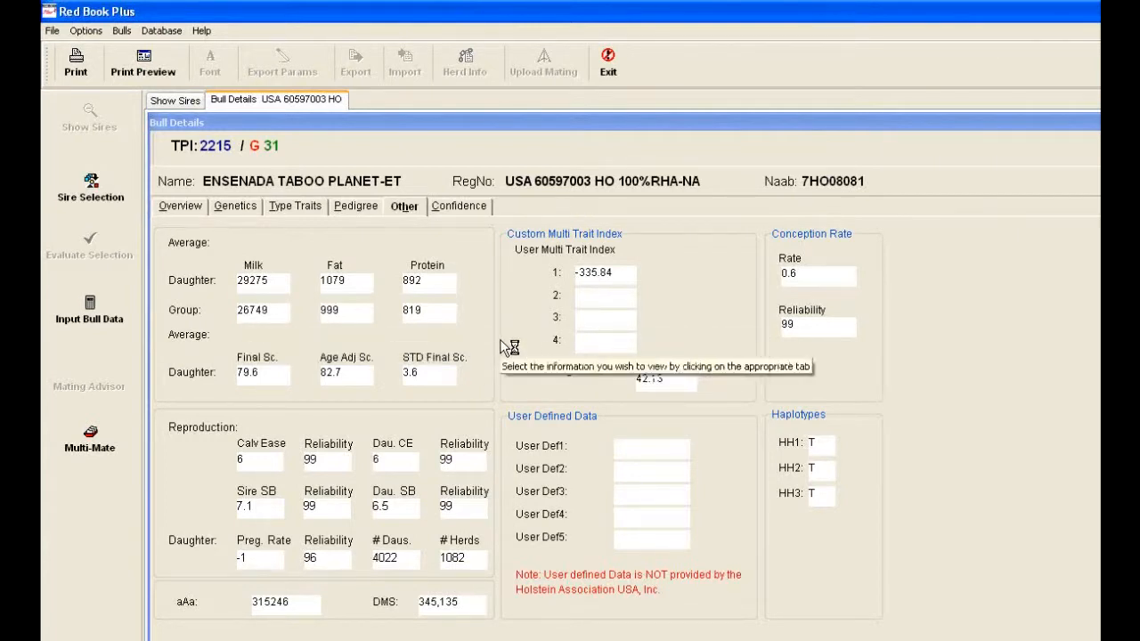
click(201, 497)
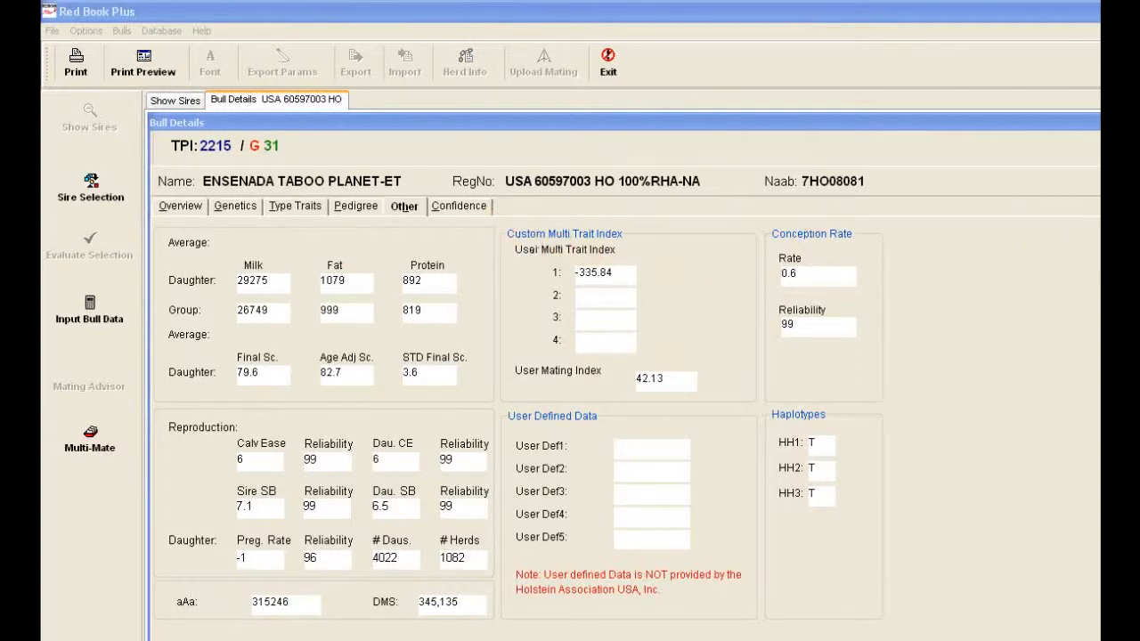
click(445, 208)
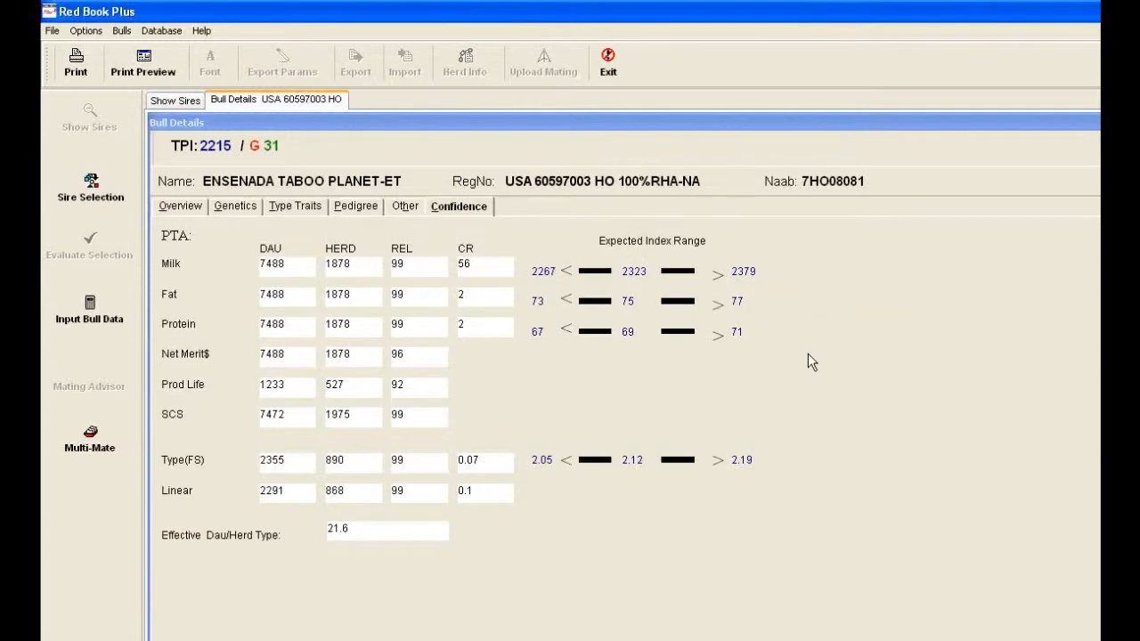
click(246, 204)
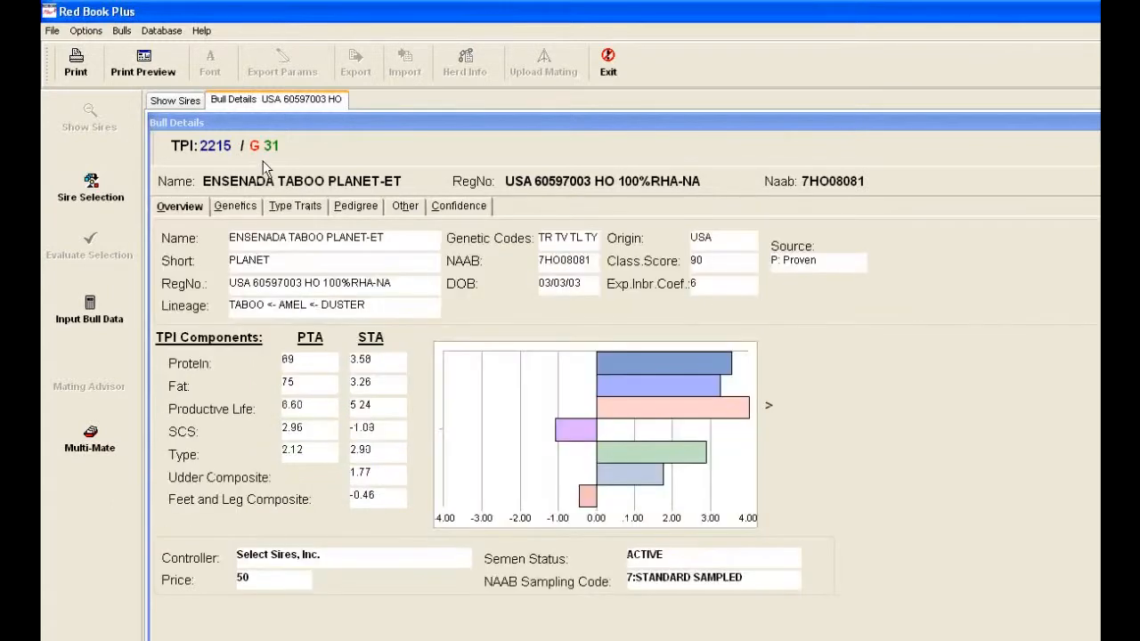
click(246, 207)
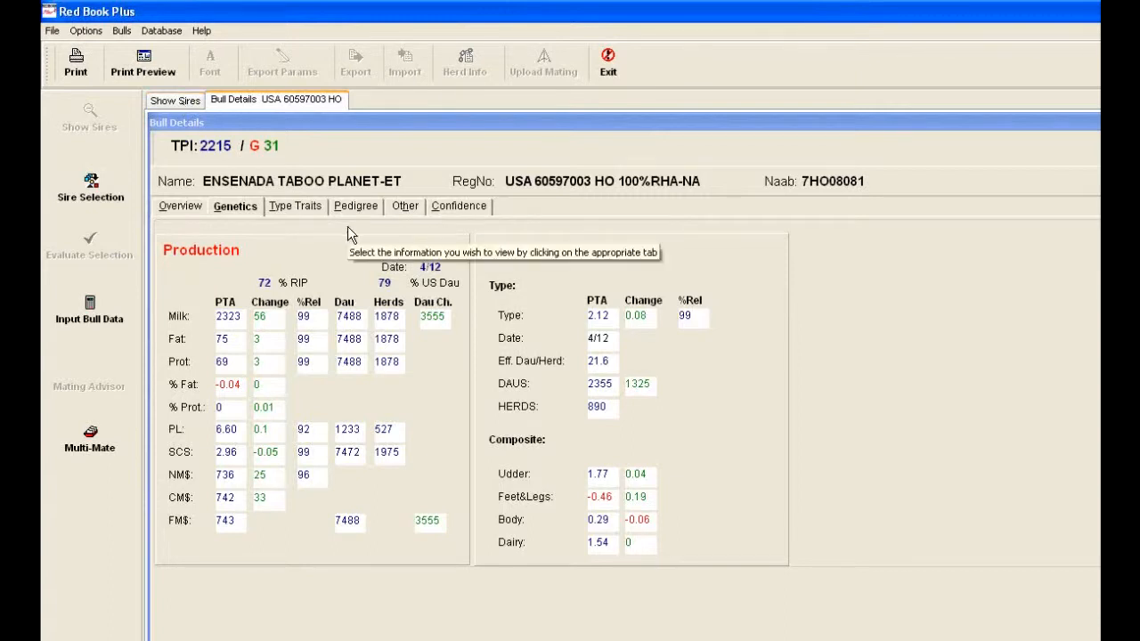
Step: Search the sires by NAAB code for 7h8165 and show the details of ENGLAND-AMMON MILLION-ET
click(182, 99)
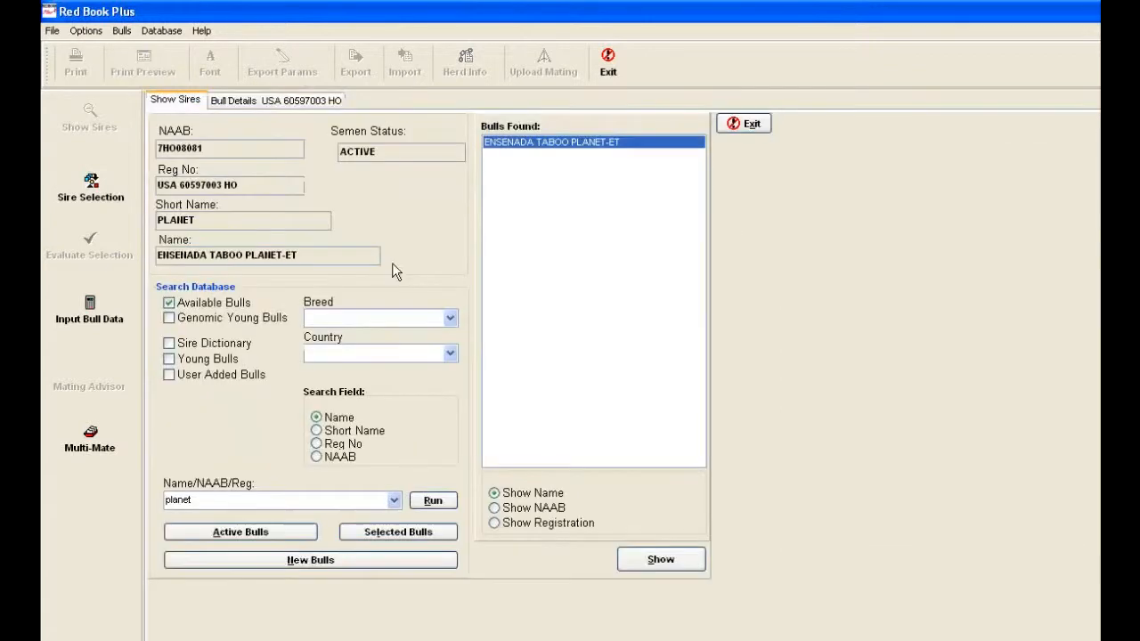
click(317, 456)
double_click(318, 501)
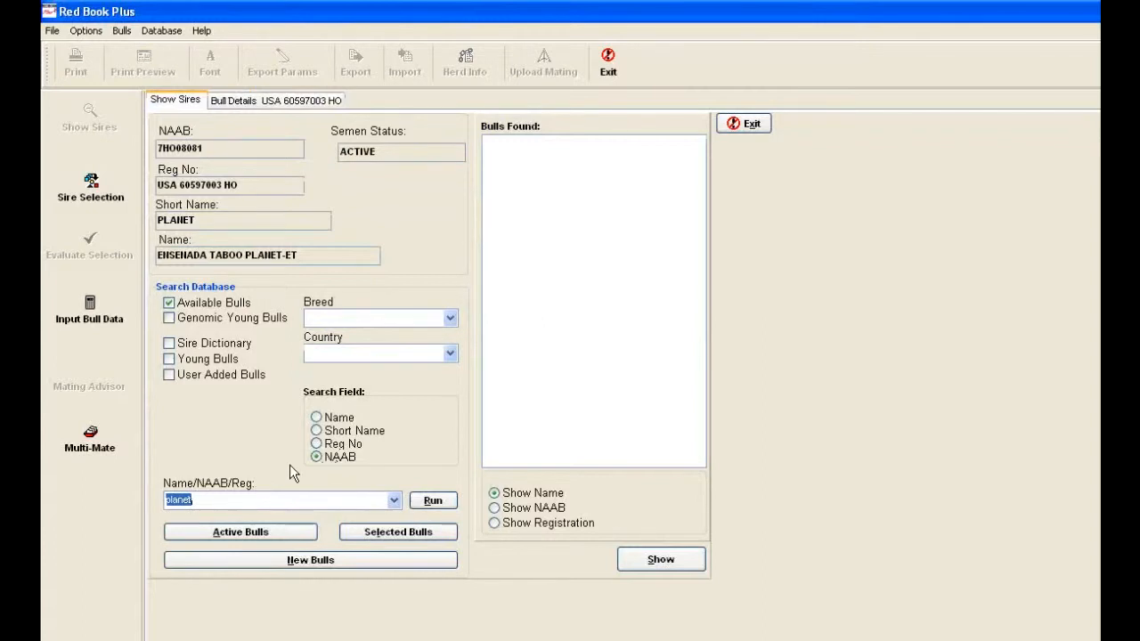
text(7h)
text(8166)
key(BackSpace)
text(5)
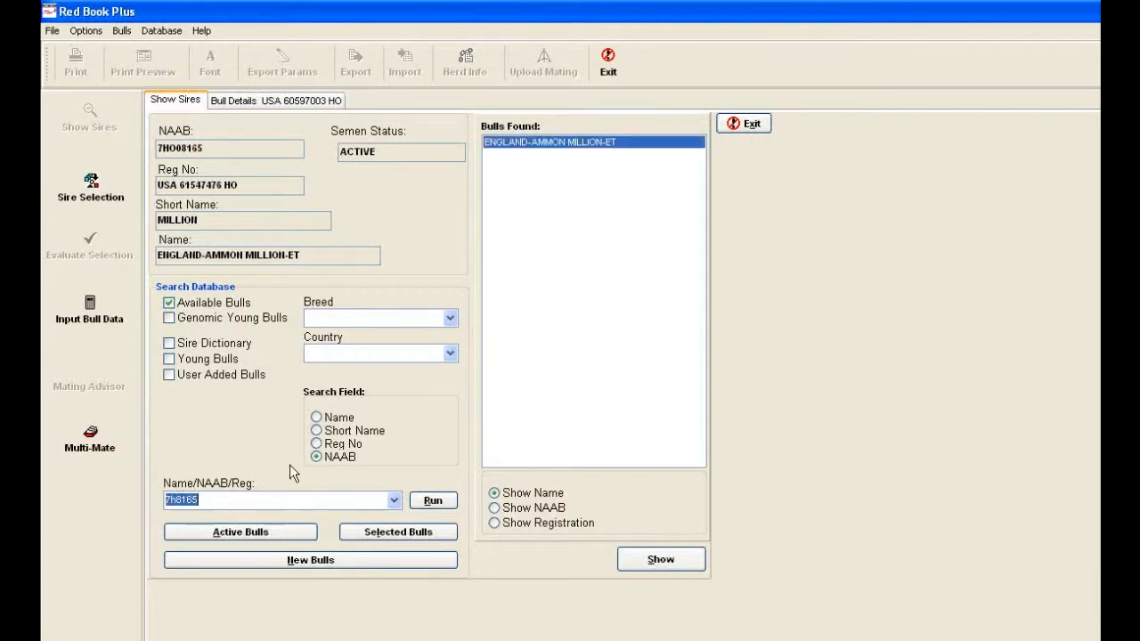
click(642, 563)
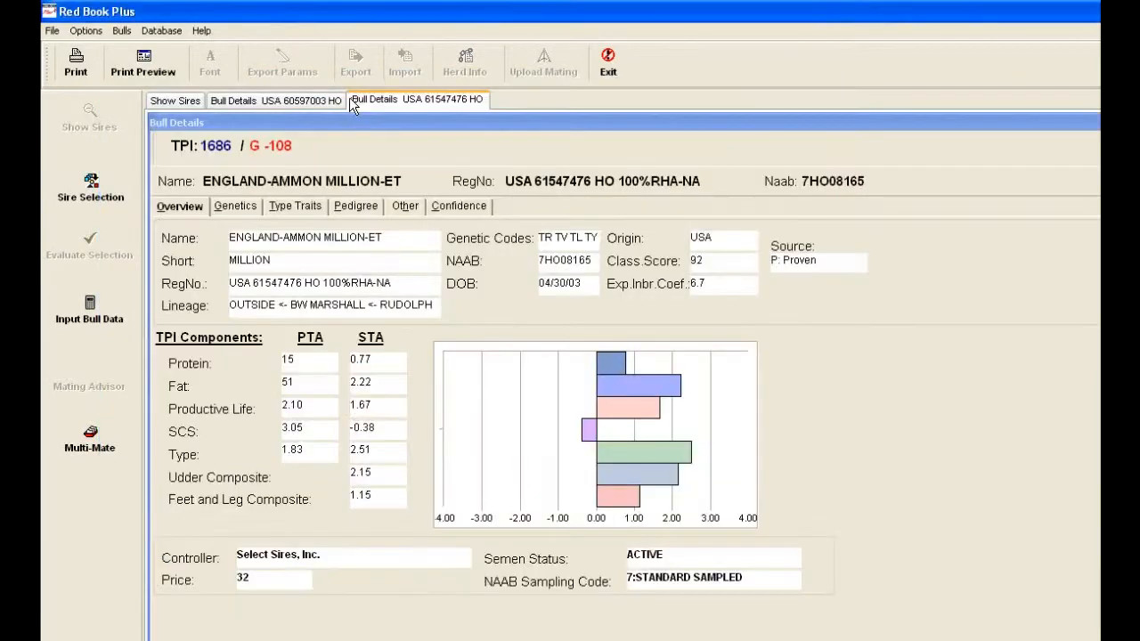
Step: Compare the type traits of ENGLAND-AMMON MILLION-ET with those of ENSENADA TABOO PLANET-ET
click(294, 204)
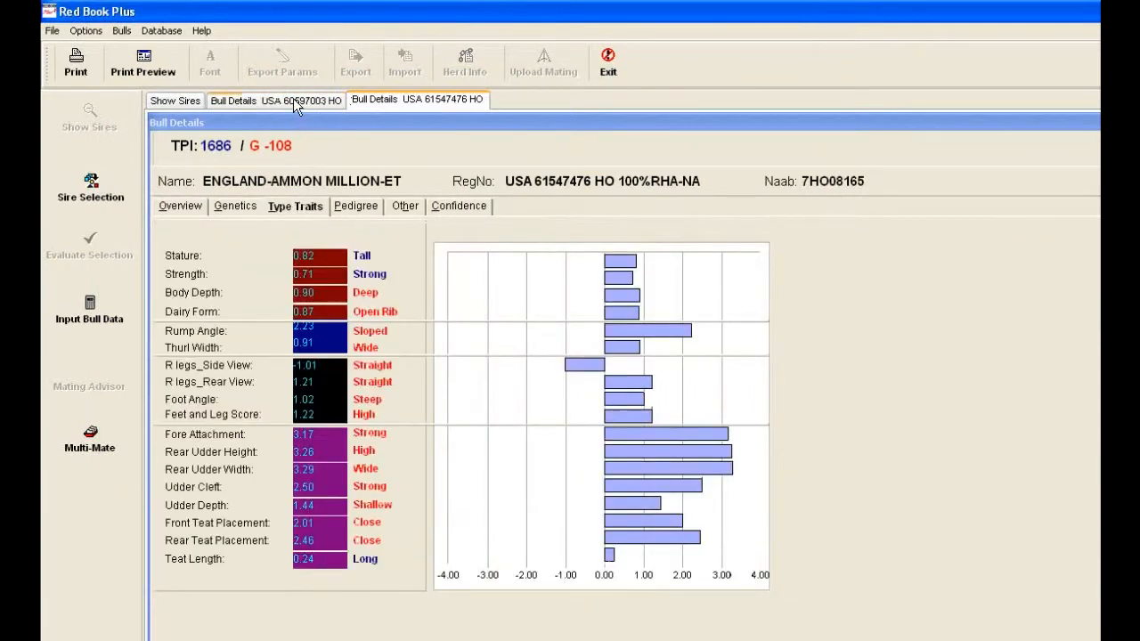
click(293, 98)
click(313, 208)
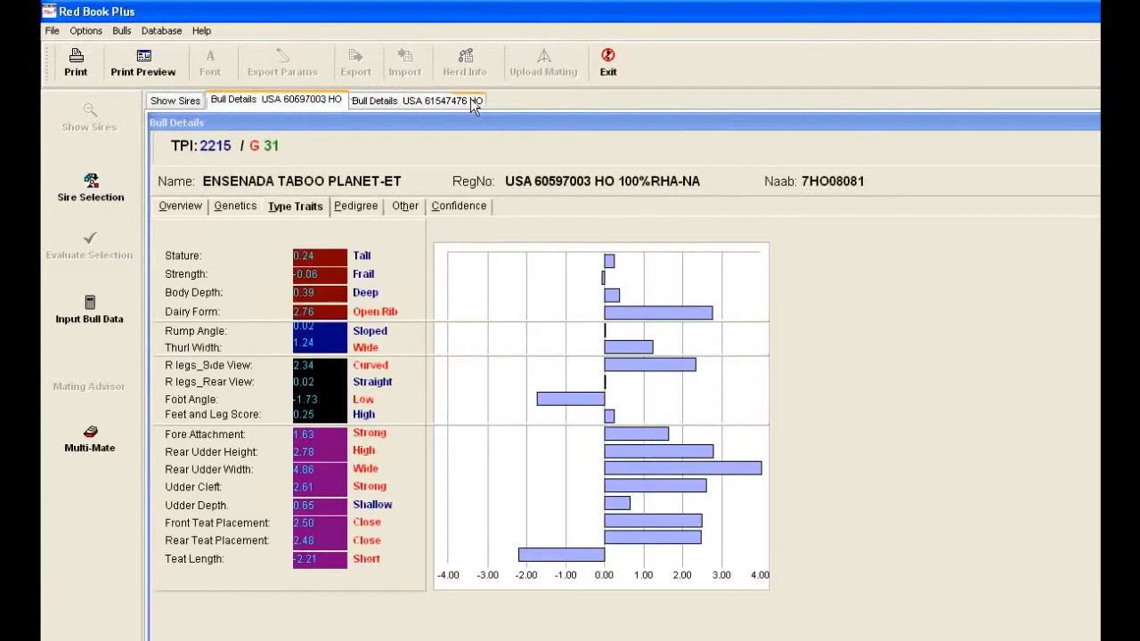
click(470, 98)
click(313, 100)
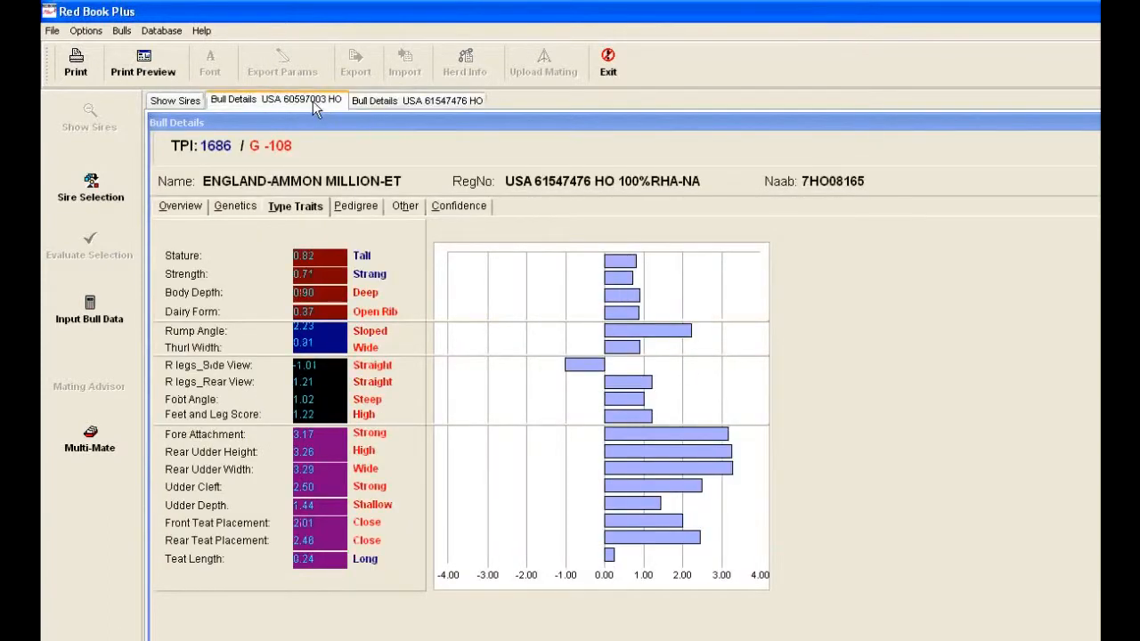
click(381, 103)
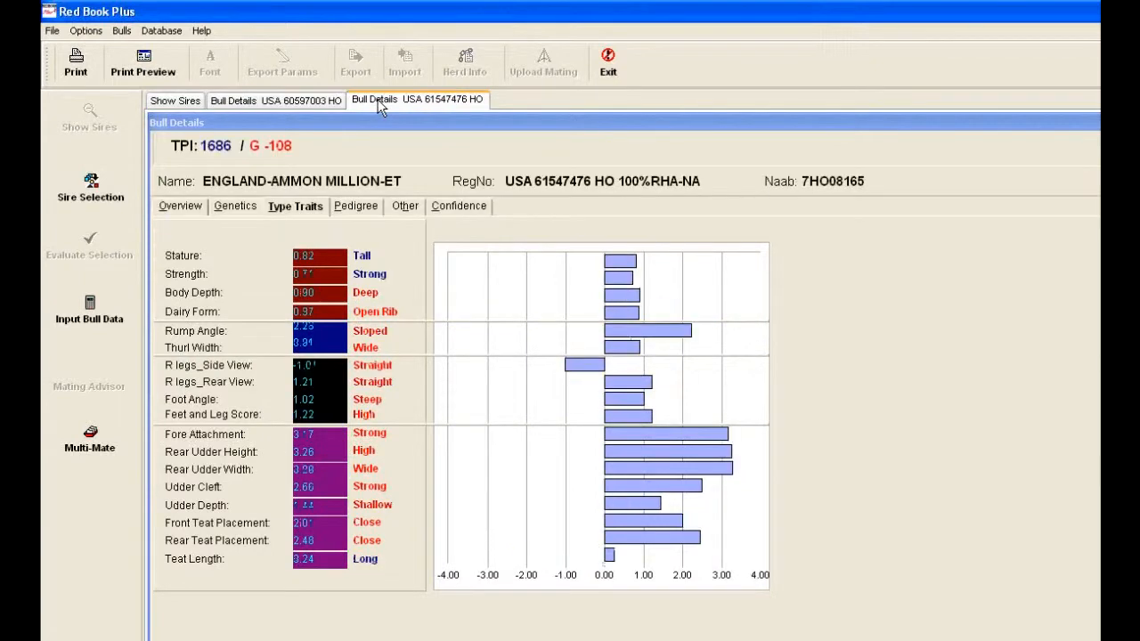
Step: Close the bull details of both ENSENADA TABOO PLANET-ET and ENGLAND-AMMON MILLION-ET
click(289, 99)
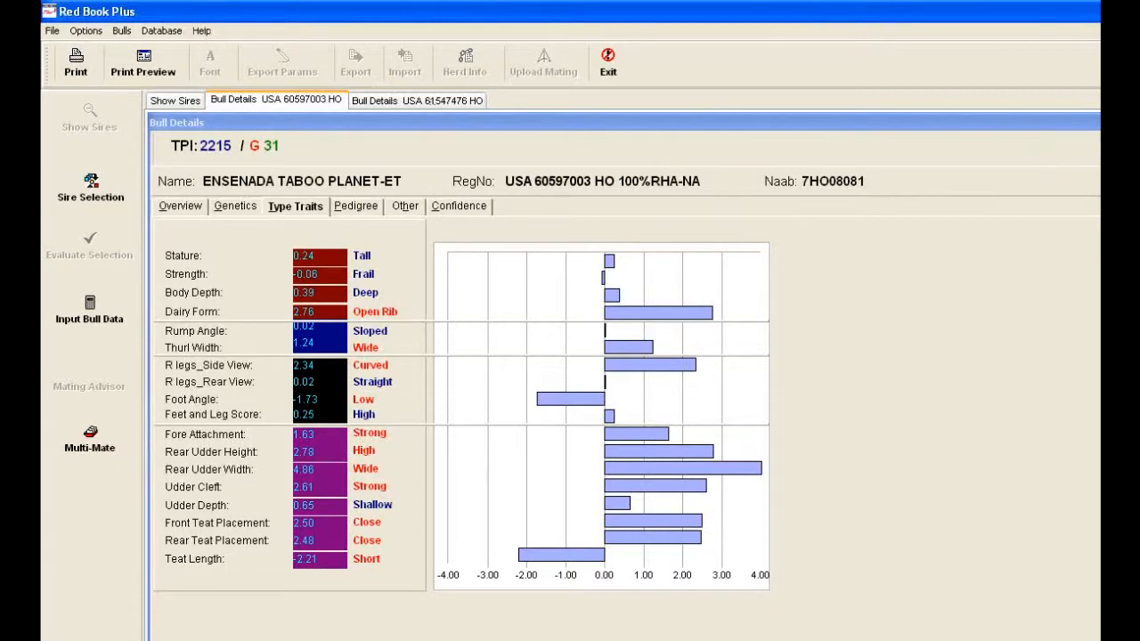
click(1104, 122)
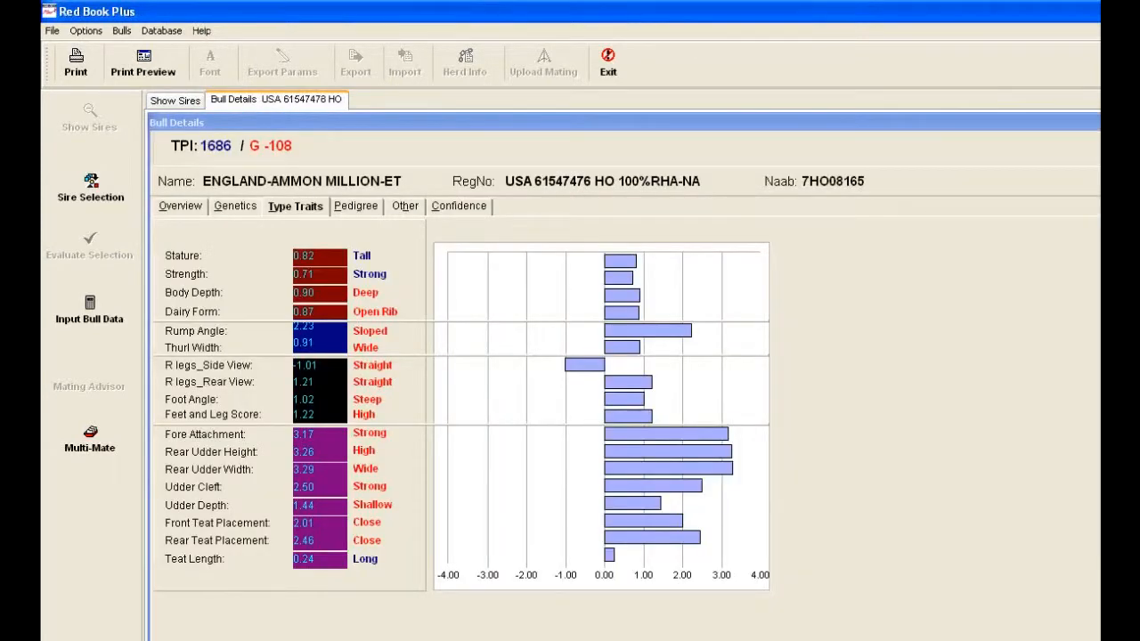
key(Escape)
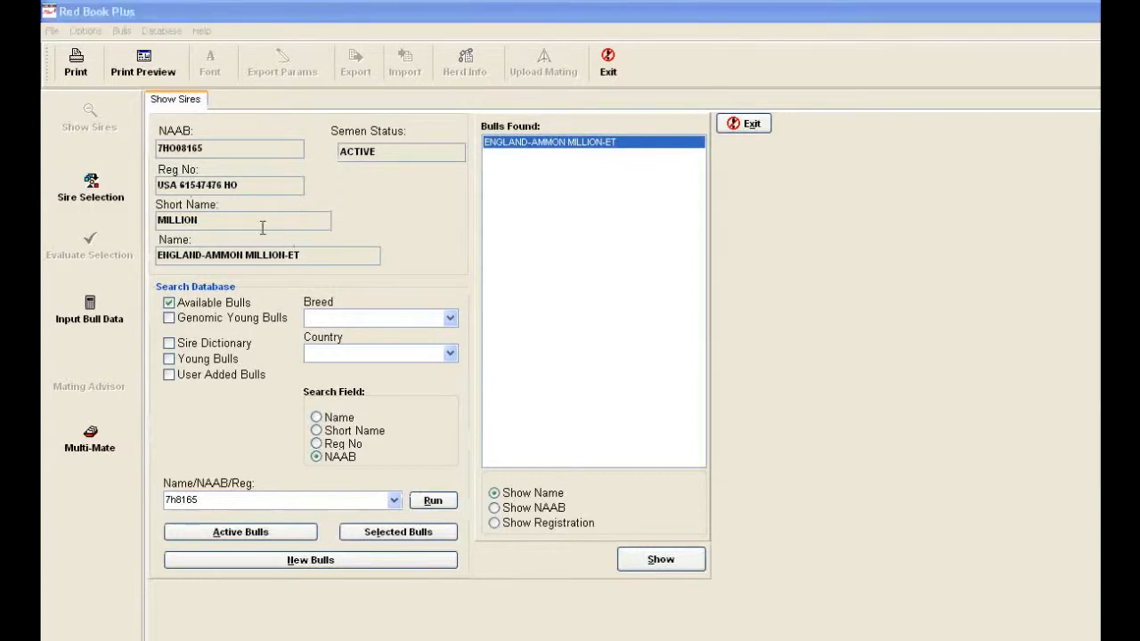
Step: Open the Sire Selection criteria and review the available default criteria sets without choosing one
click(92, 194)
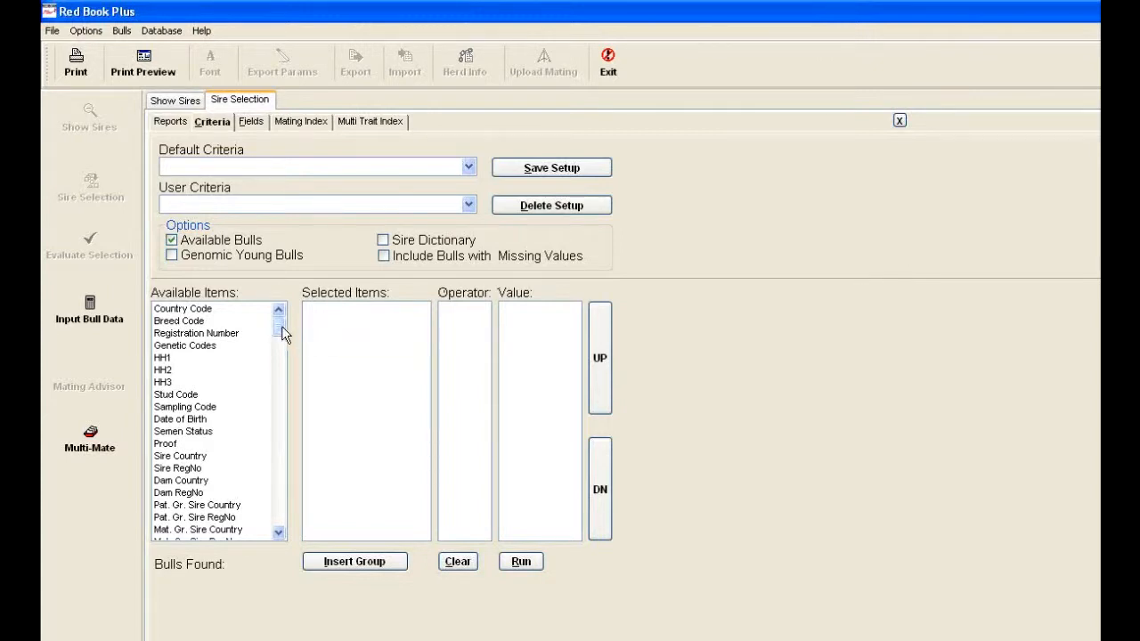
mouse_move(281, 326)
mouse_down()
mouse_move(282, 526)
mouse_move(279, 322)
mouse_up()
click(468, 167)
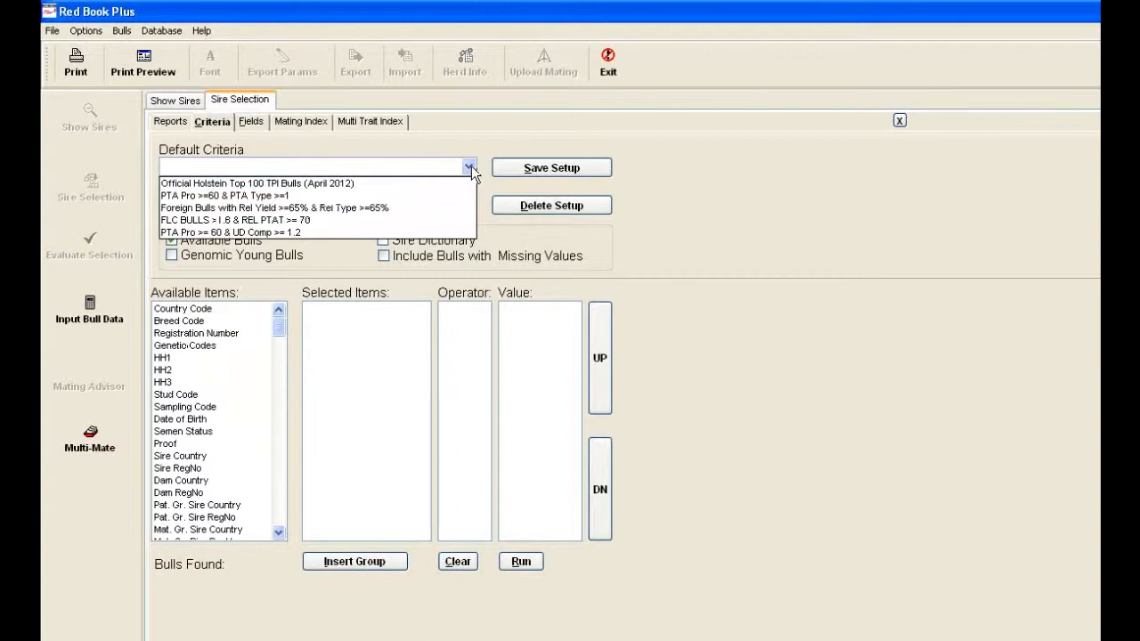
click(469, 169)
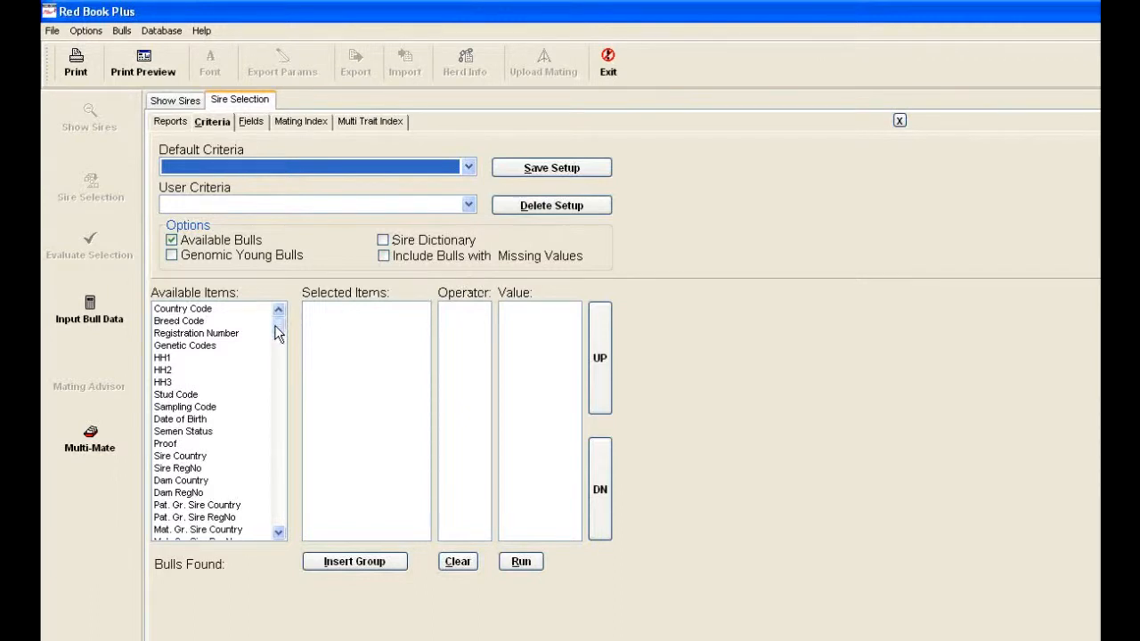
Step: Add PTA Milk and PTA Type to the selected items of the sire selection criteria
drag(278, 331, 280, 357)
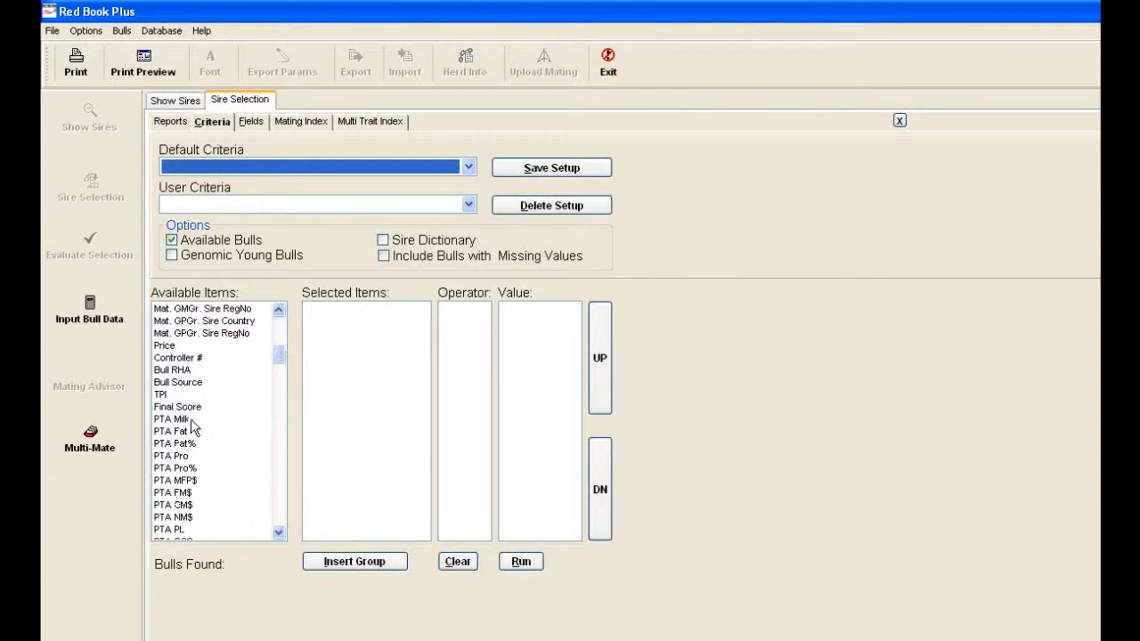
double_click(191, 419)
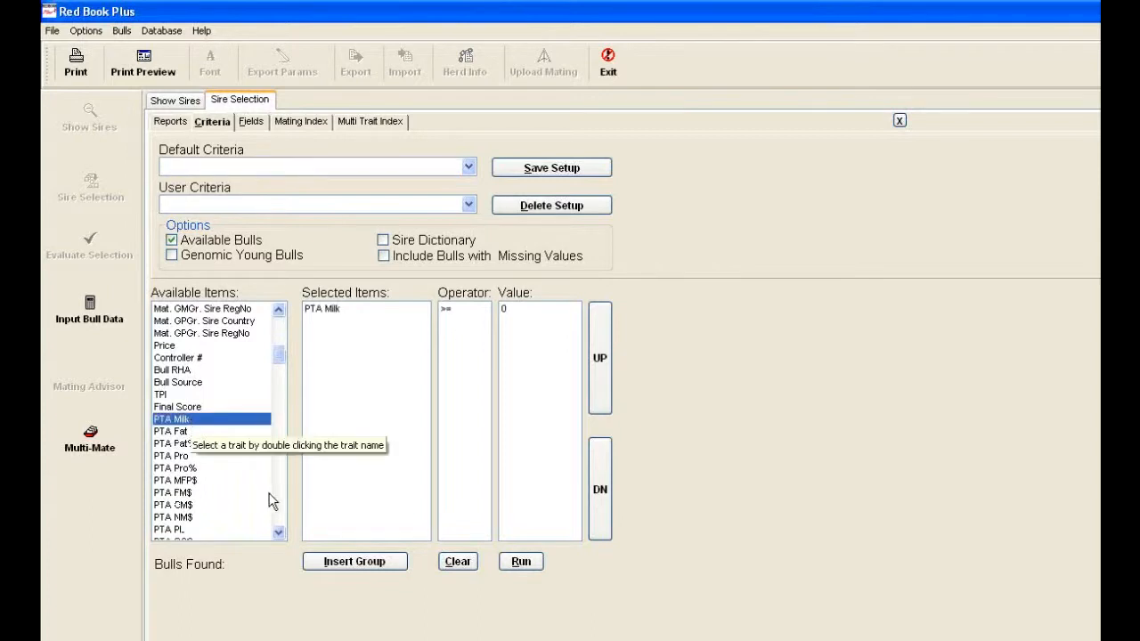
click(278, 534)
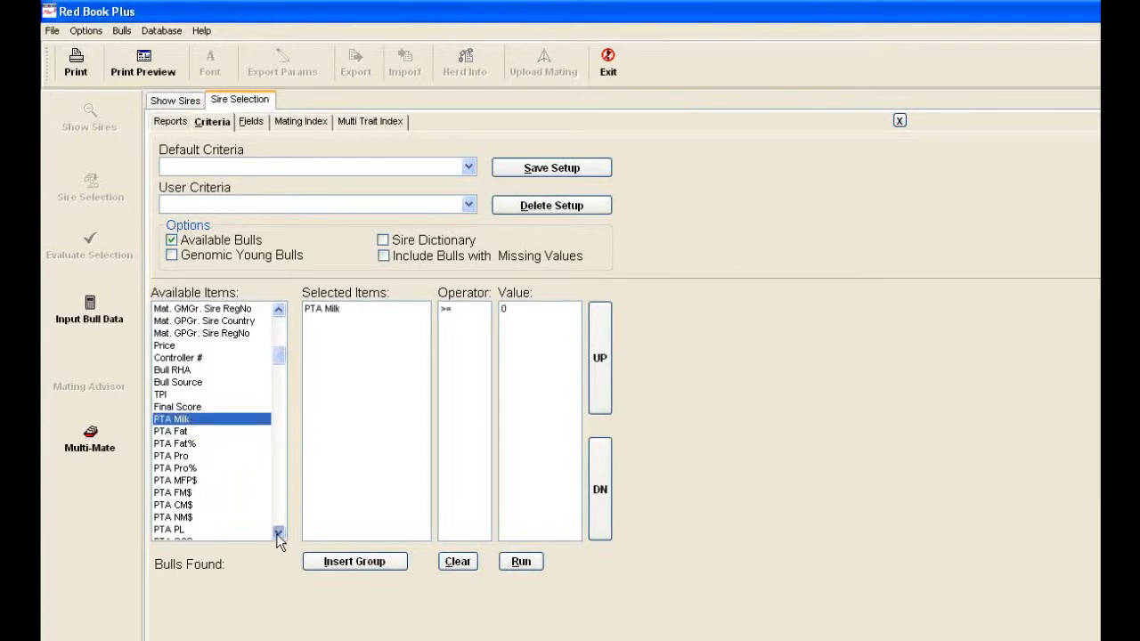
double_click(194, 504)
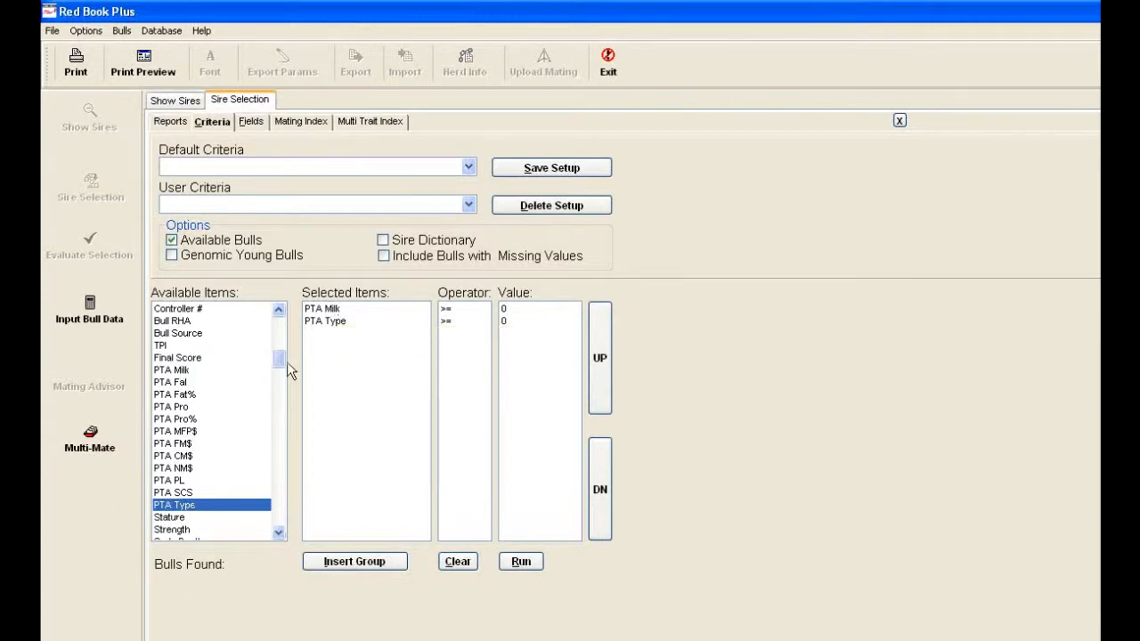
Step: Keep the operator of the PTA Milk criterion and set its value to 1000
double_click(447, 312)
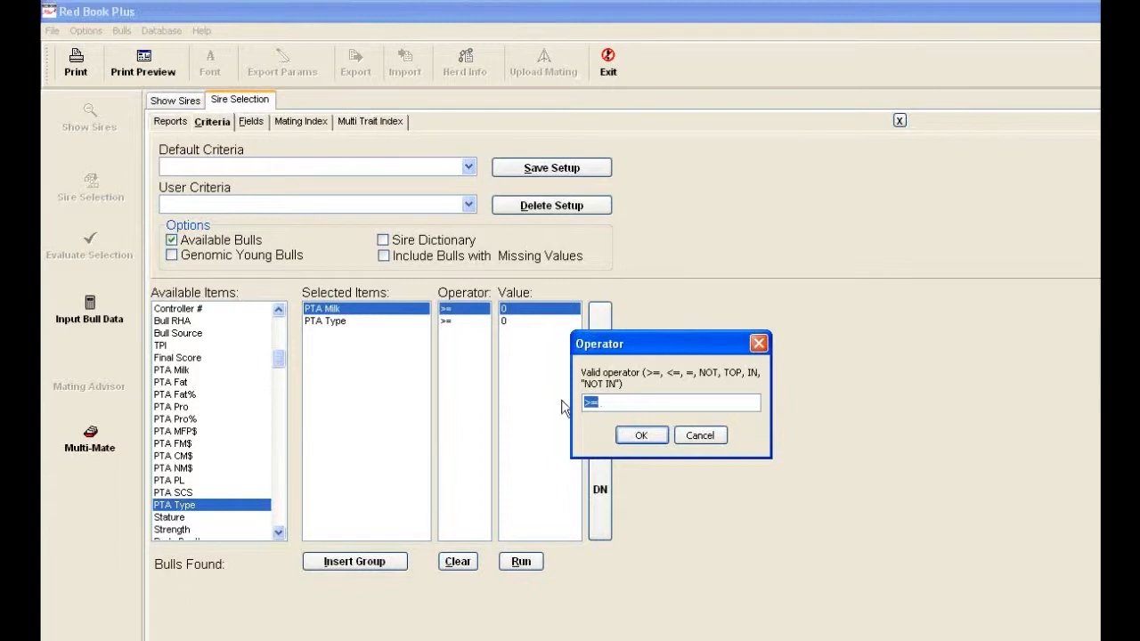
click(691, 436)
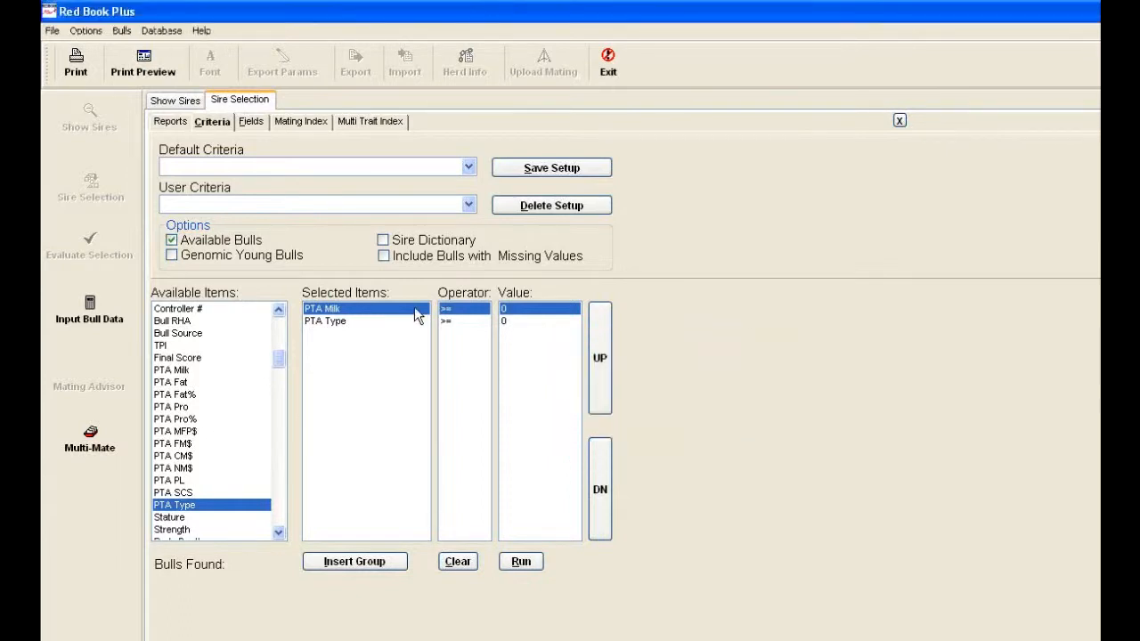
double_click(505, 308)
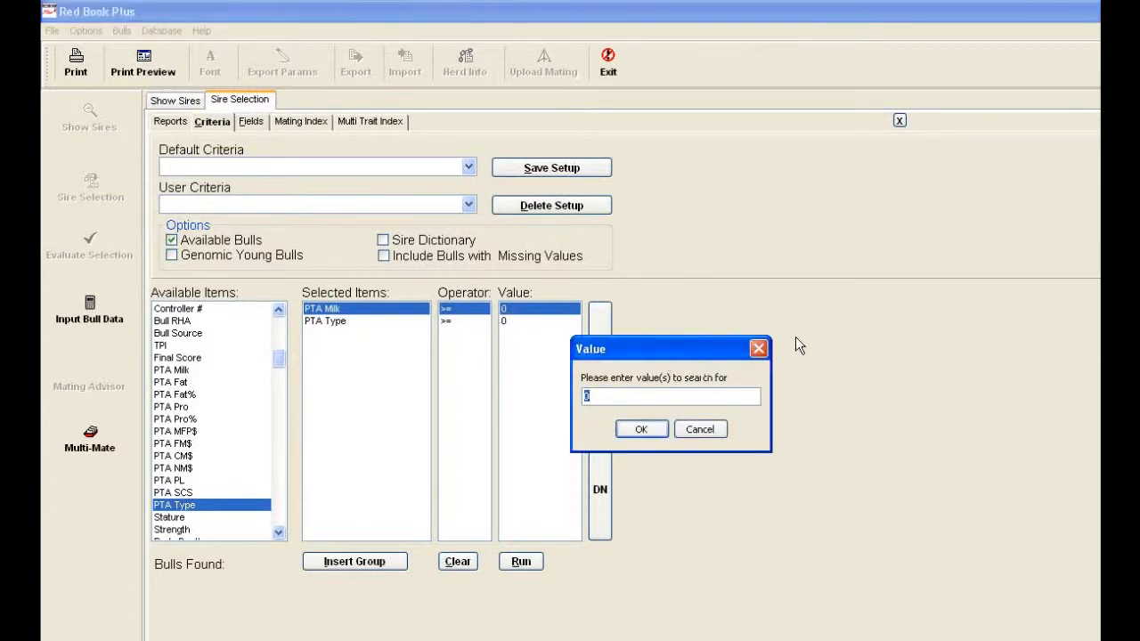
text(1000)
key(Return)
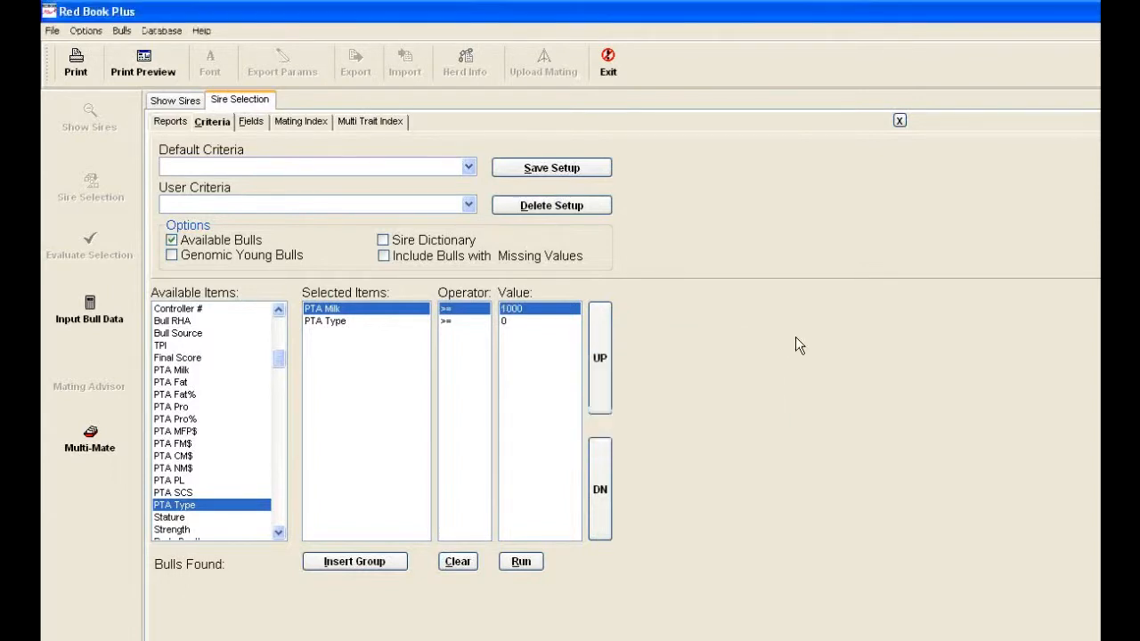
Step: Set the value of the PTA Type criterion to 1 and run the criteria to count the matching bulls
double_click(529, 320)
text(1)
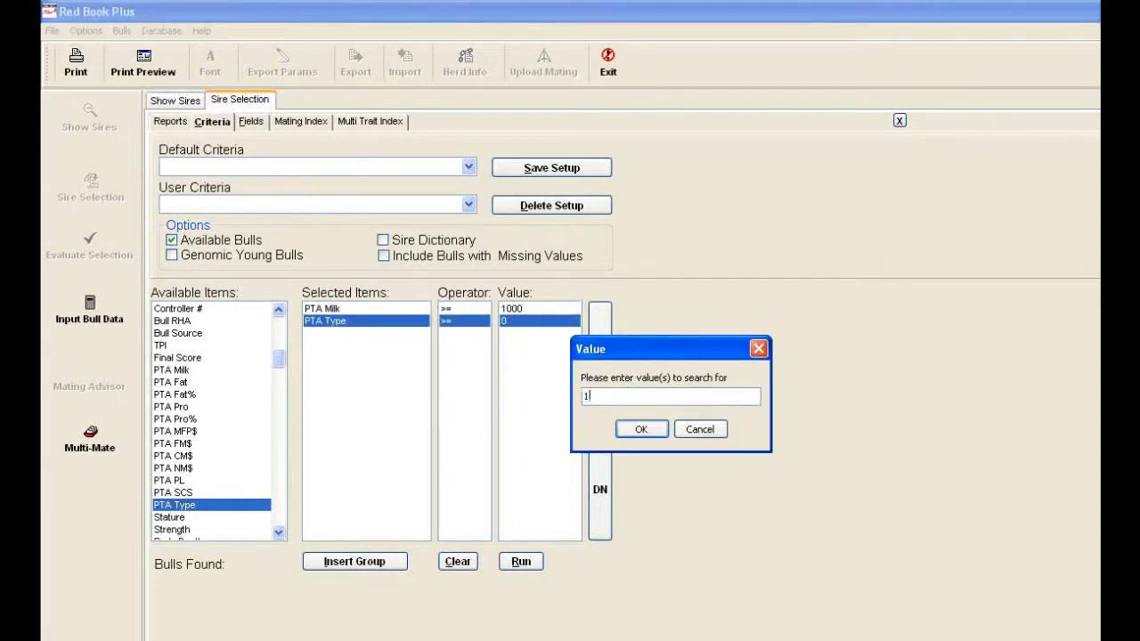
key(Return)
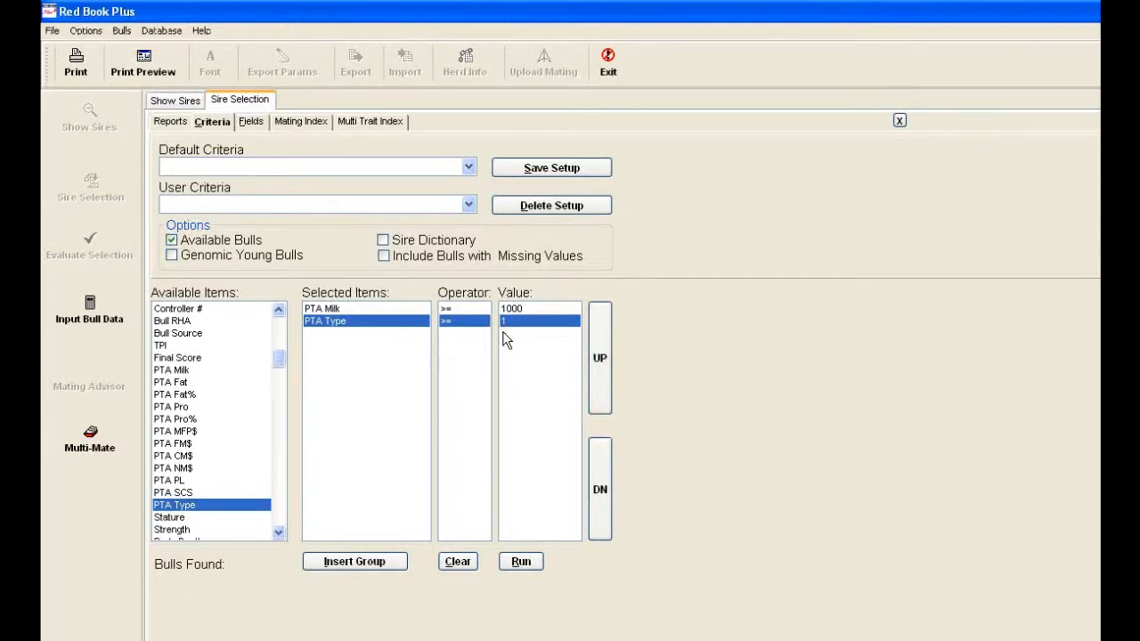
click(521, 561)
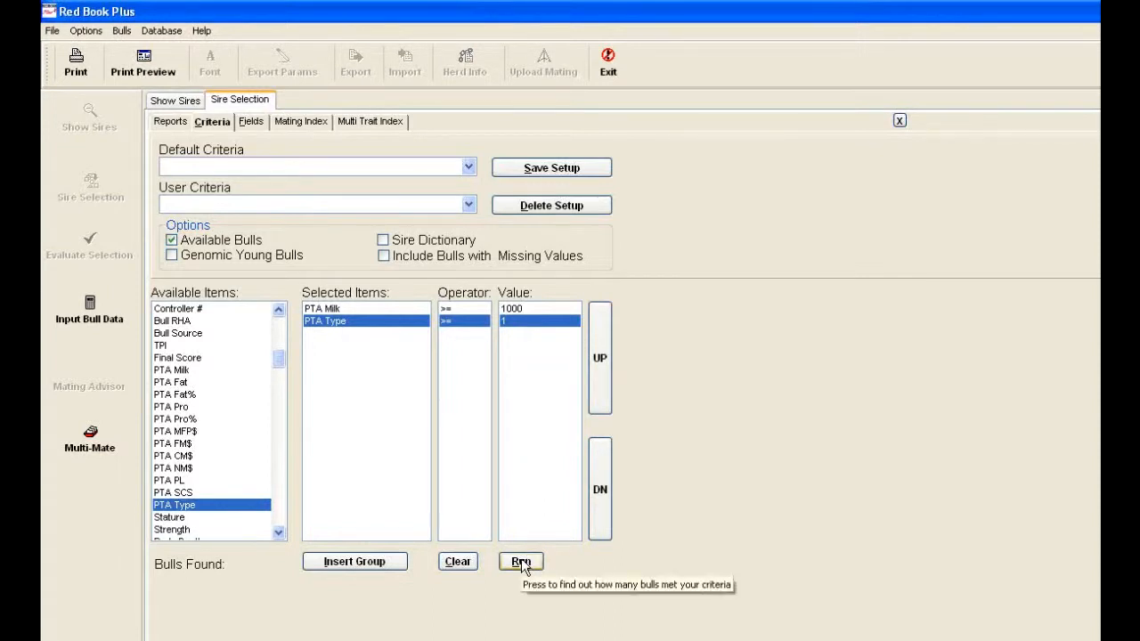
click(521, 561)
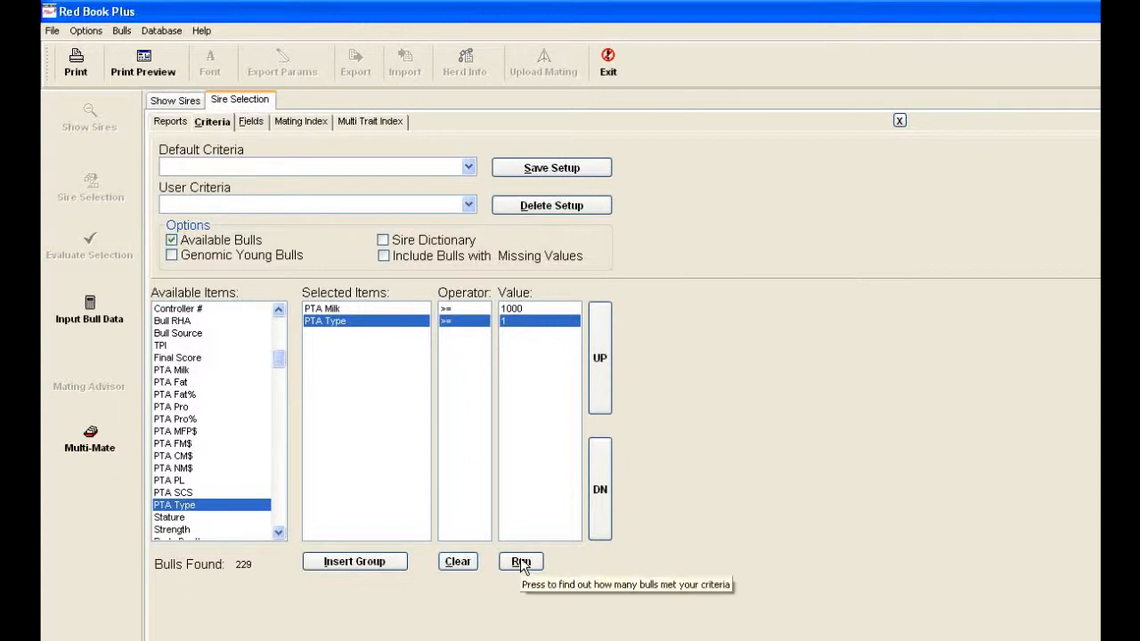
Step: Set the value of the PTA Type criterion to 2 and rerun the criteria
double_click(523, 322)
text(2)
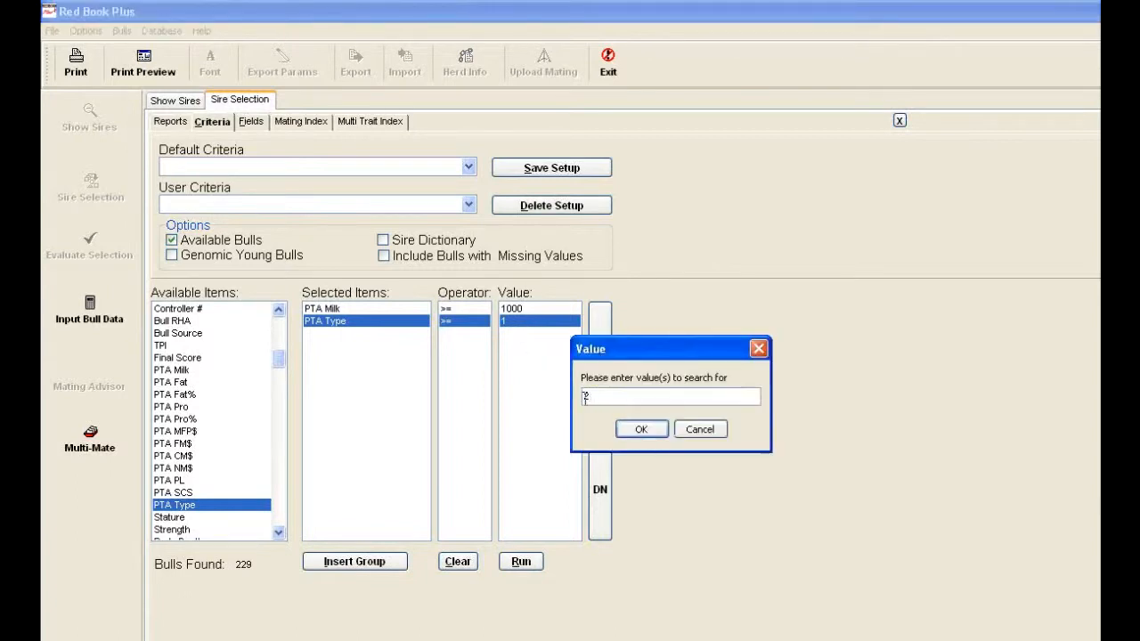
click(643, 432)
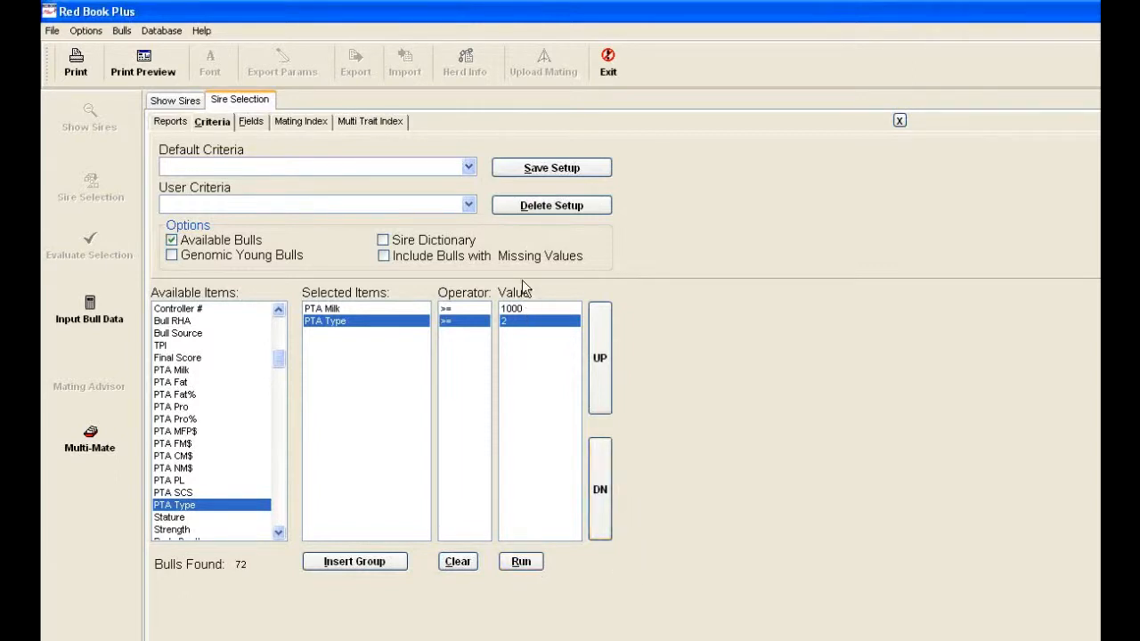
Step: Show the report of matching bulls sorted by descending PTA Milk, and view the manual sire selection without changing it
click(170, 122)
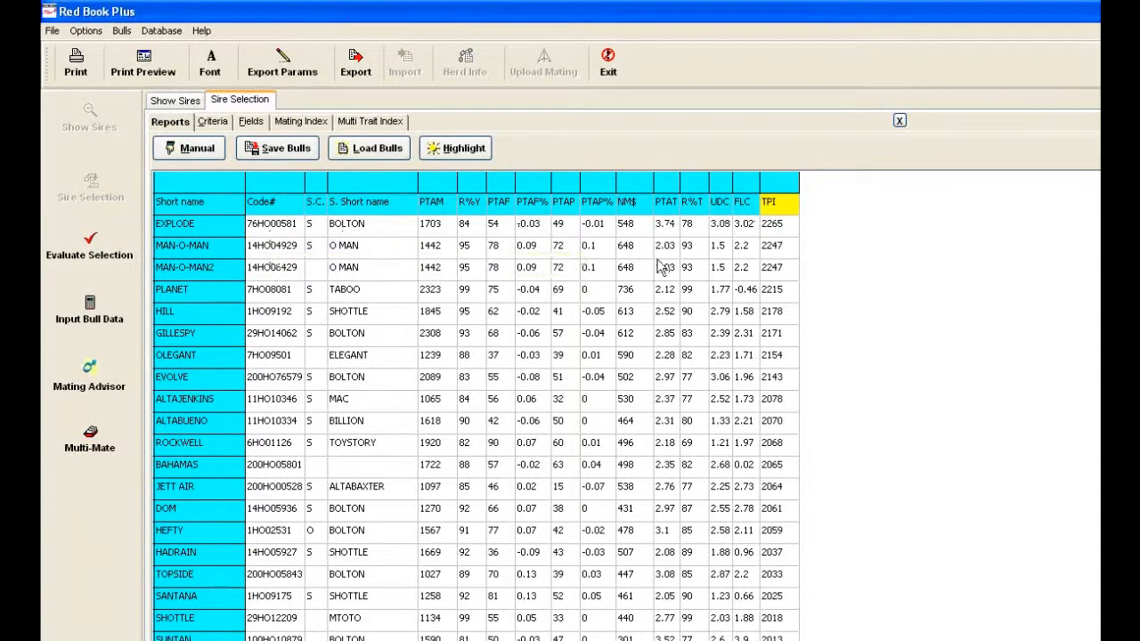
click(431, 203)
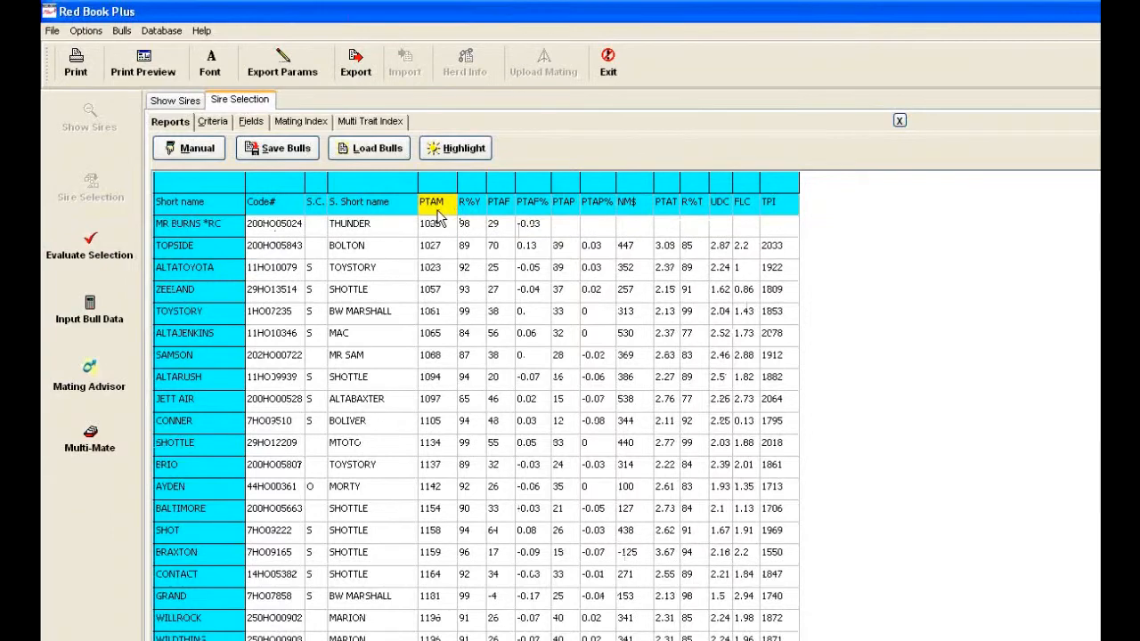
click(436, 211)
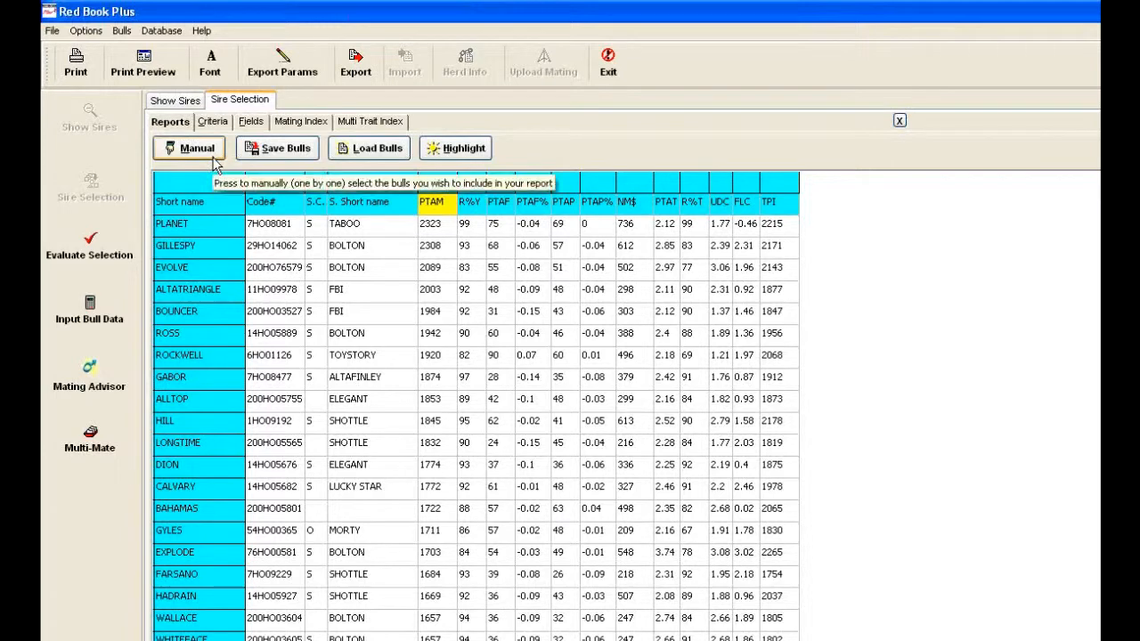
click(182, 150)
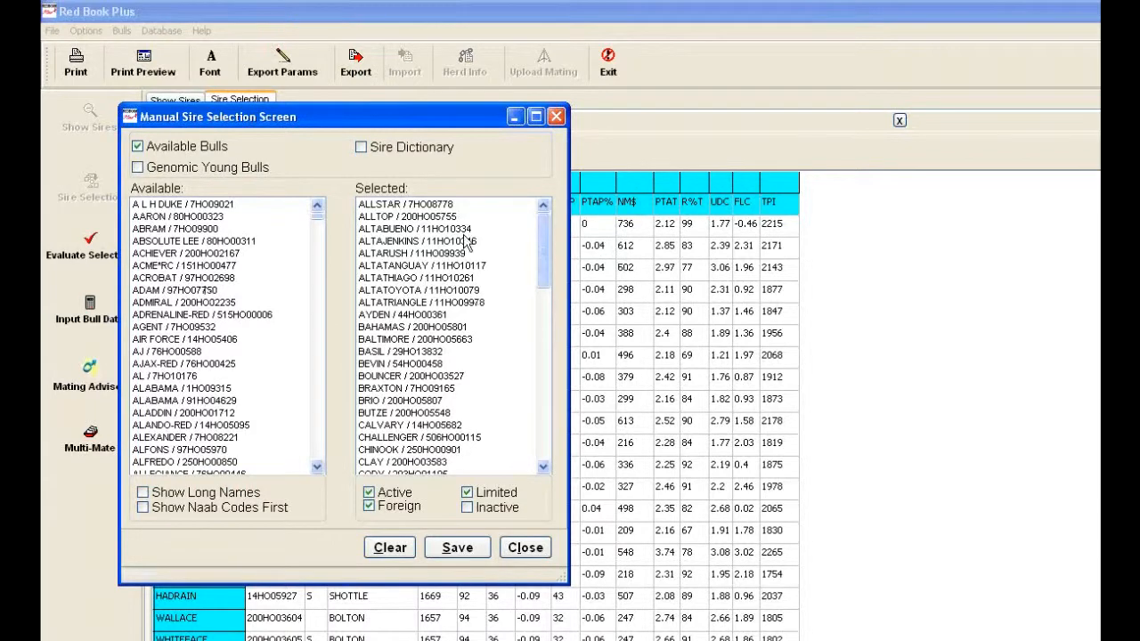
click(520, 545)
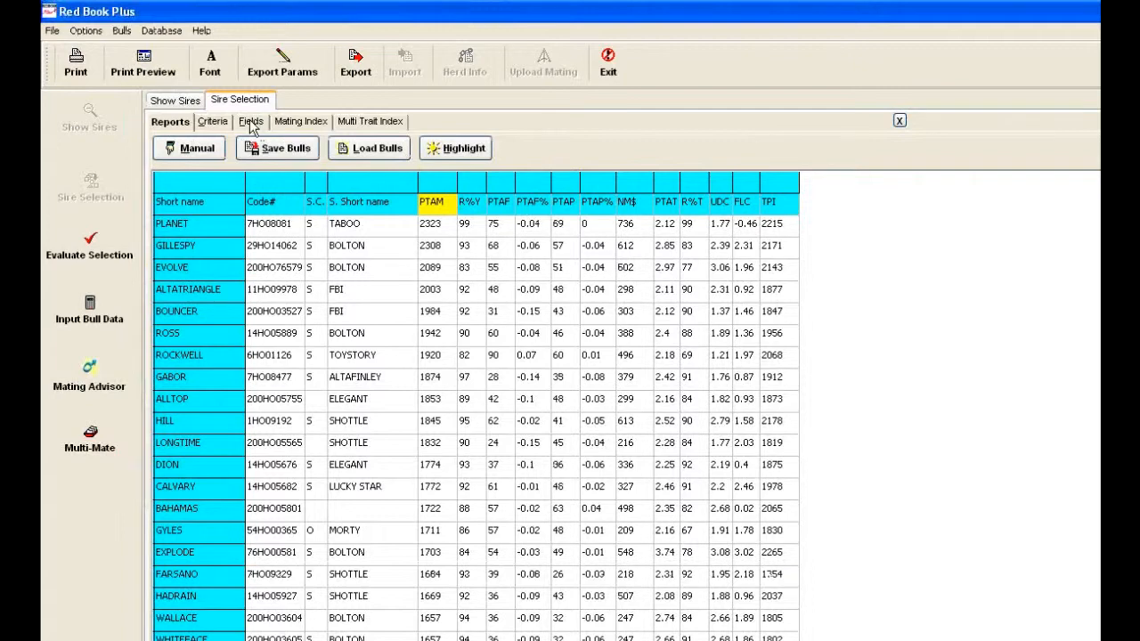
Step: Add PTA PL and User MT Index 1 to the report fields and show the updated bull report
click(252, 123)
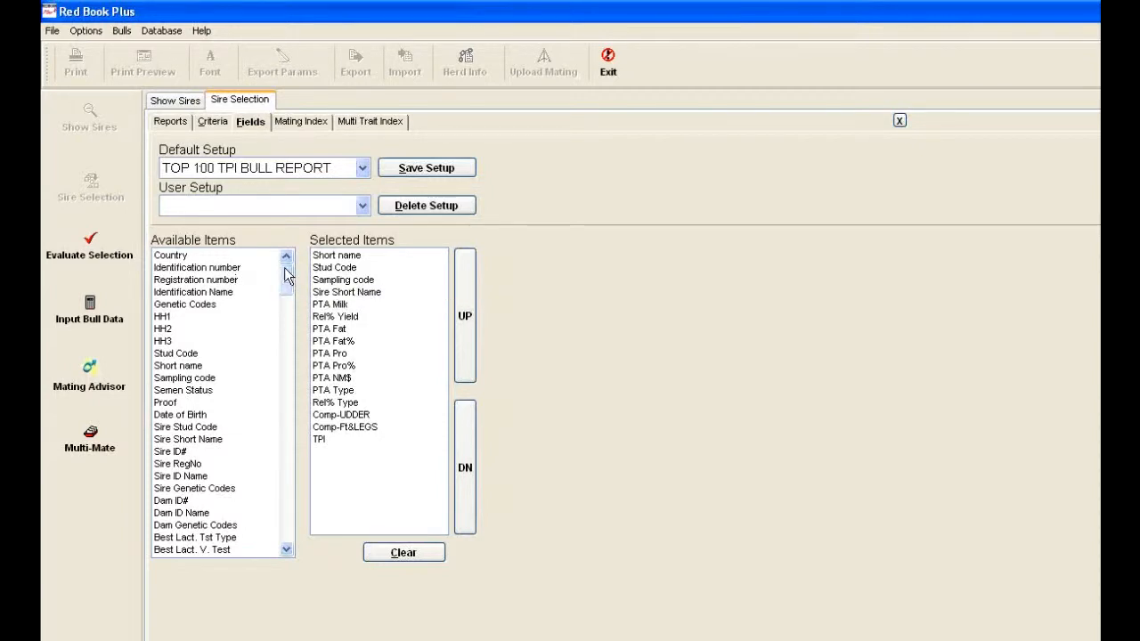
drag(286, 276, 287, 335)
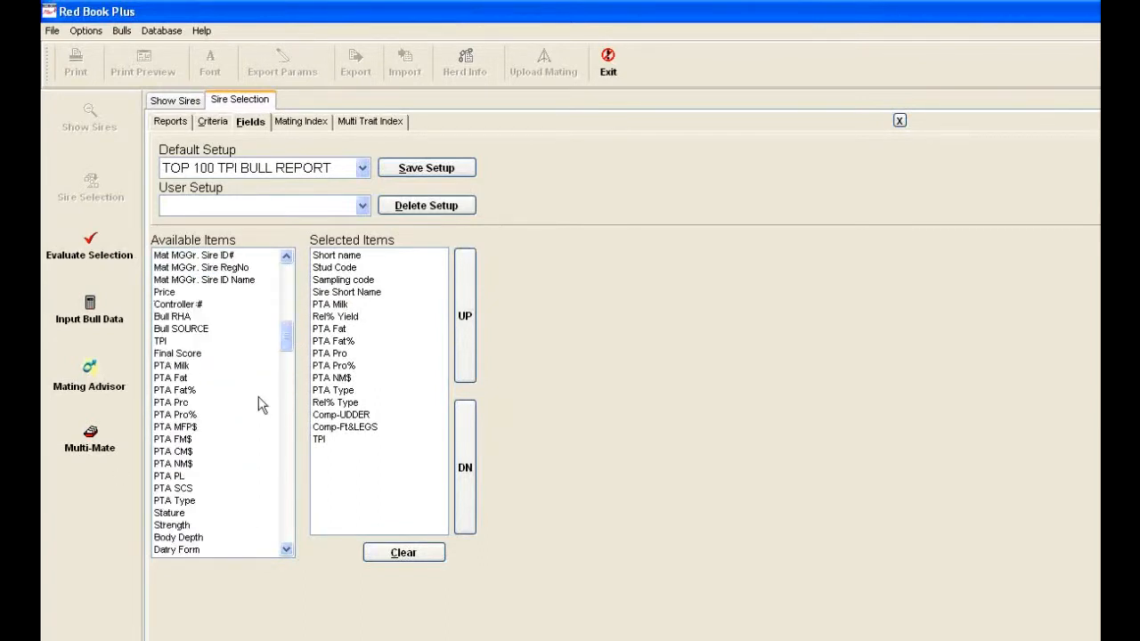
double_click(171, 477)
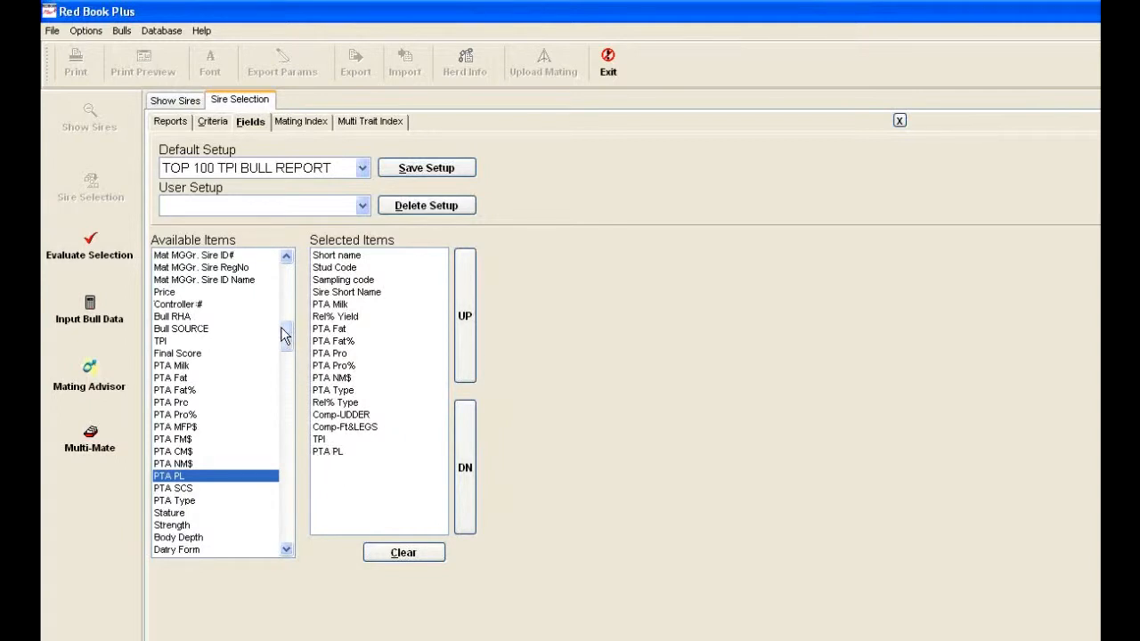
drag(281, 329, 286, 521)
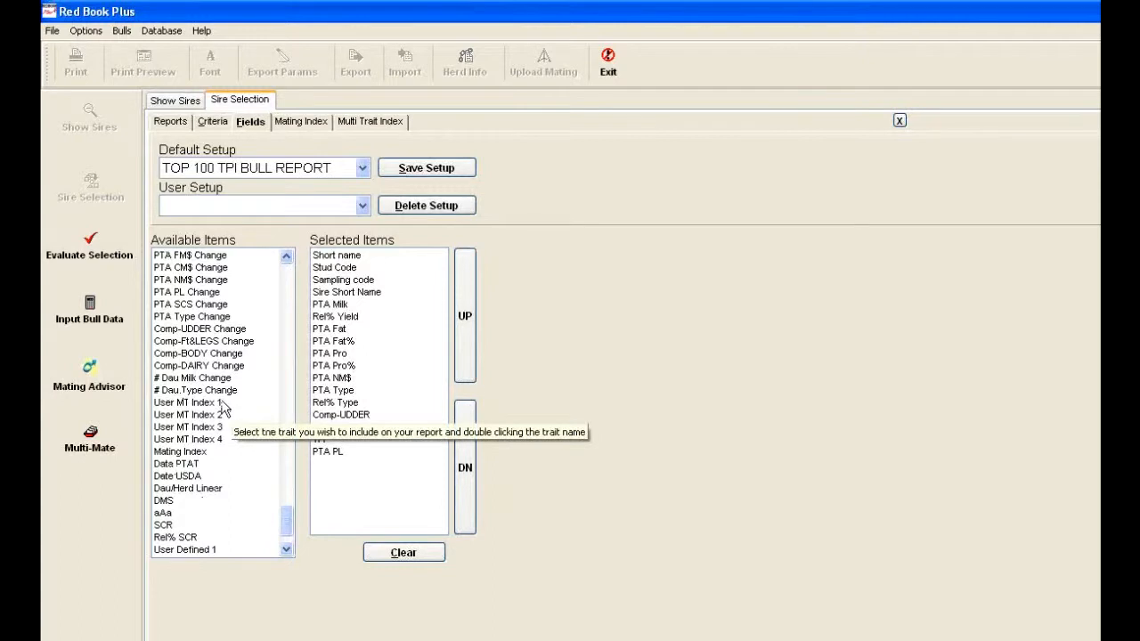
double_click(219, 402)
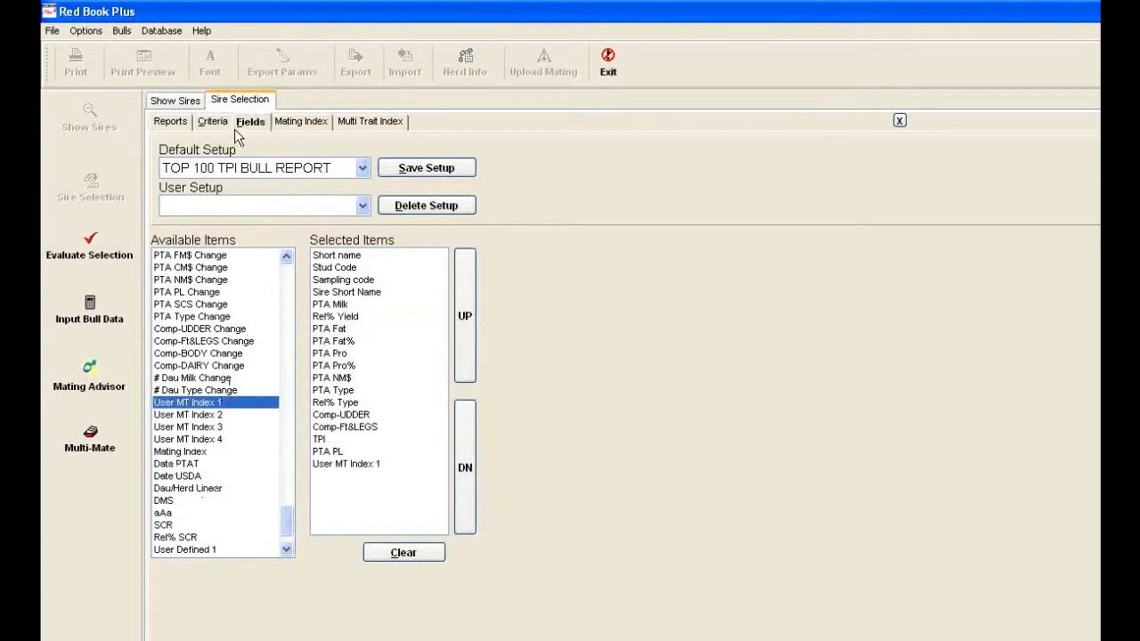
click(171, 122)
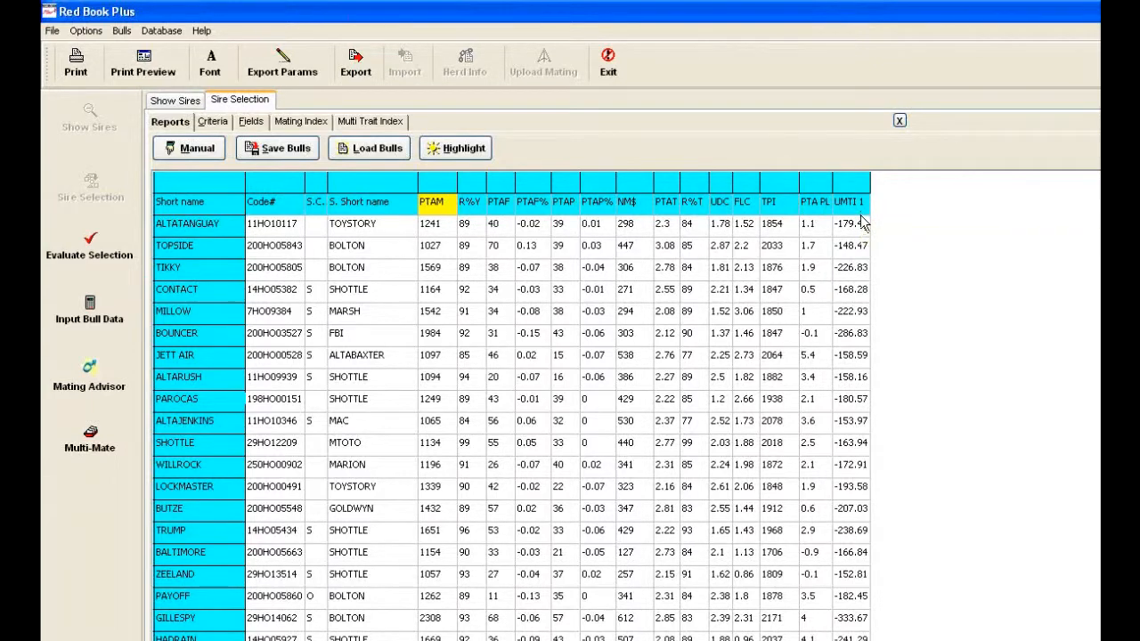
Step: Preview the printed bull listing and inspect the ASCII export parameters, closing both without changes
click(127, 78)
click(736, 434)
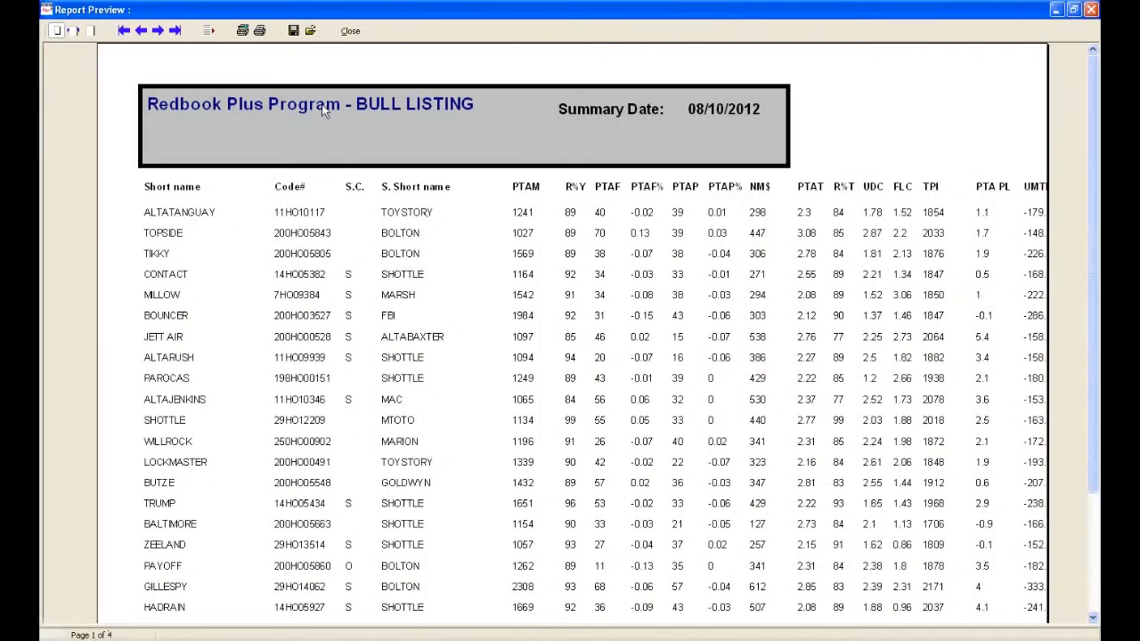
click(351, 31)
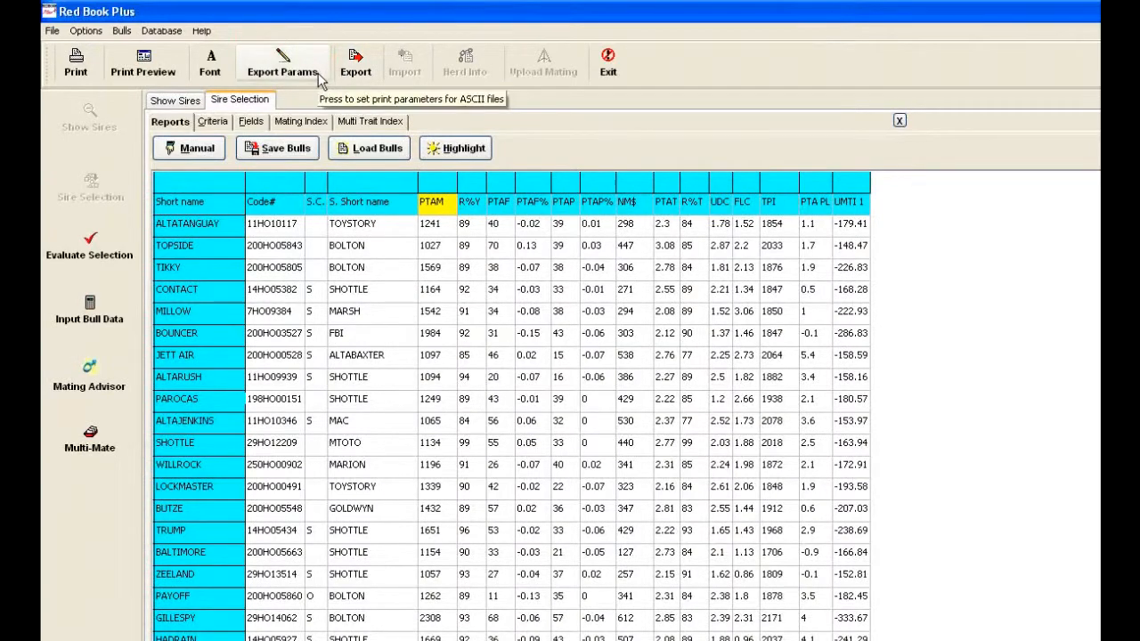
click(318, 76)
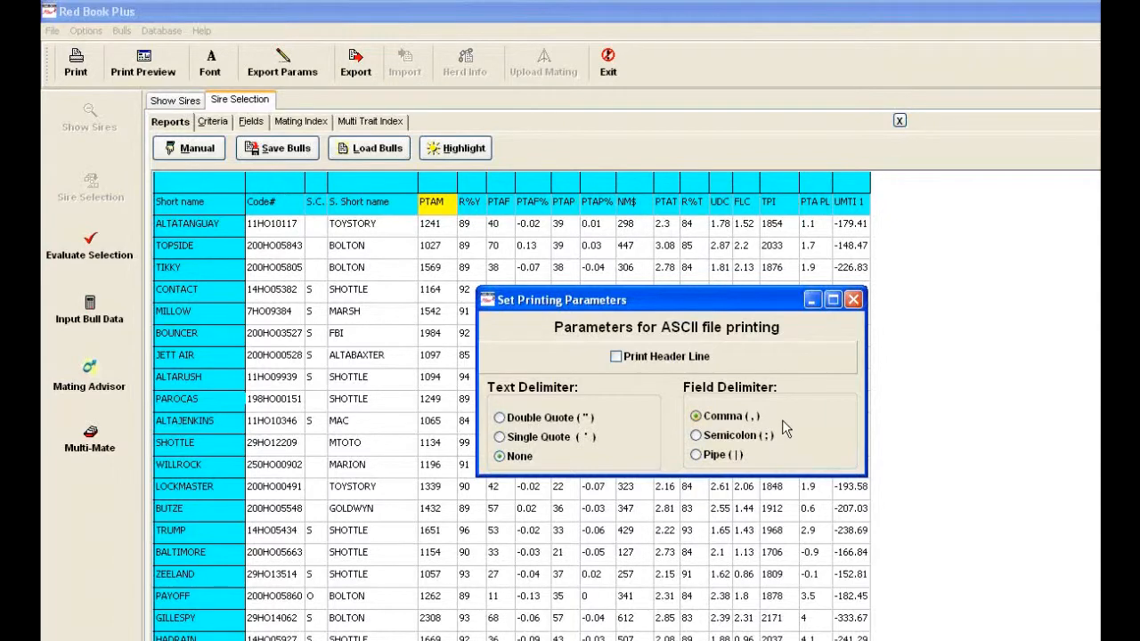
click(853, 301)
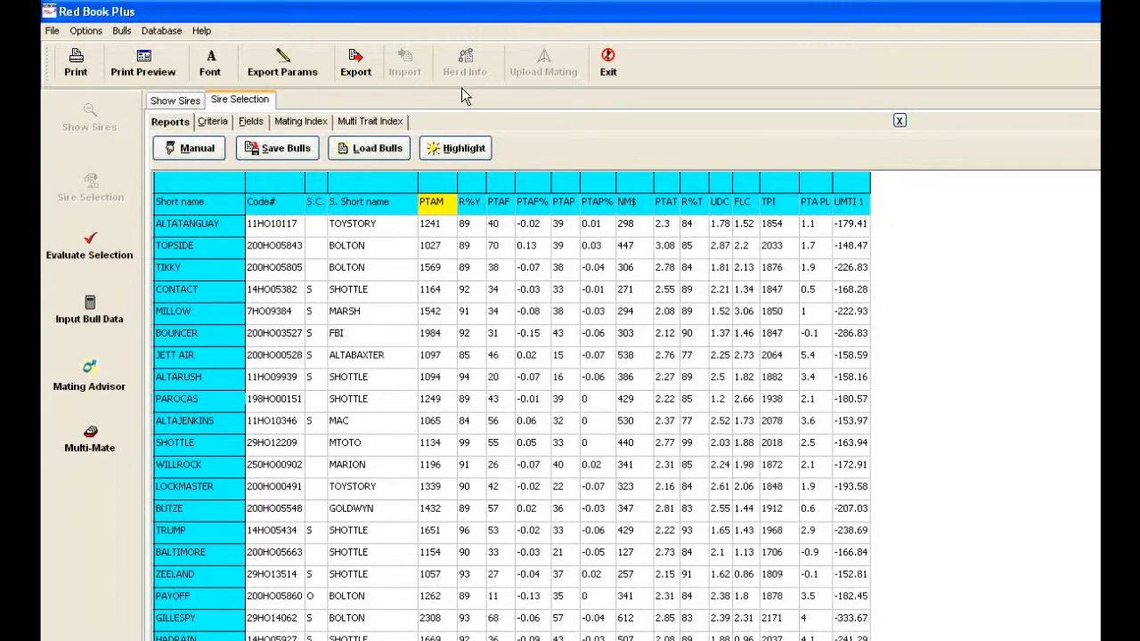
Step: Calculate a mating index with Fore U Att Stronger, Udder Cleft Stronger and Body Depth Deeper
click(303, 125)
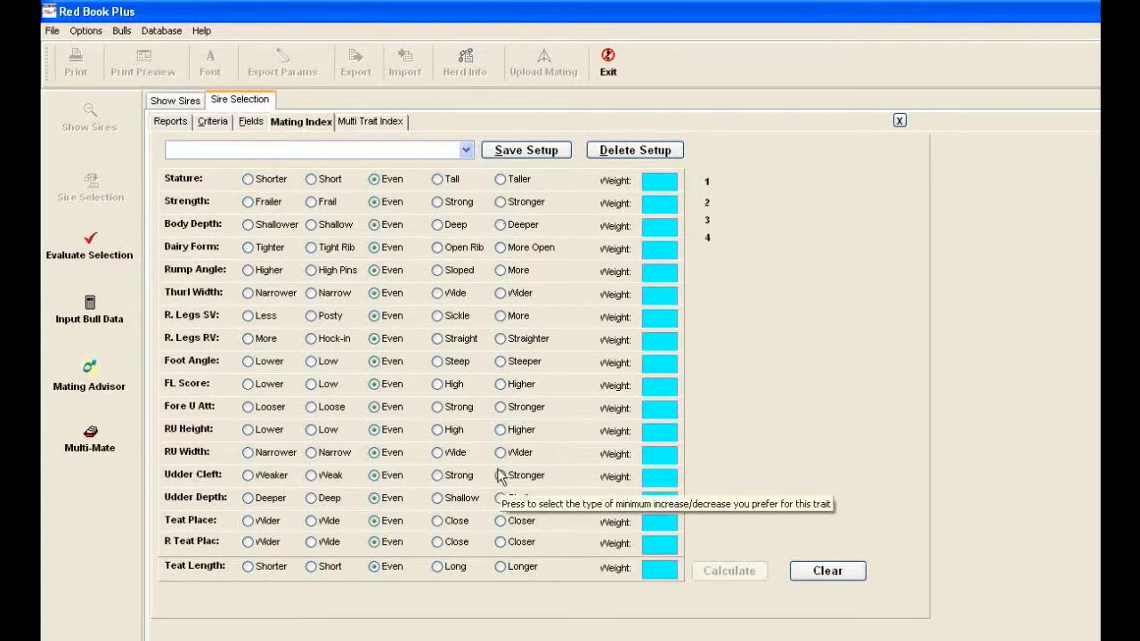
click(501, 407)
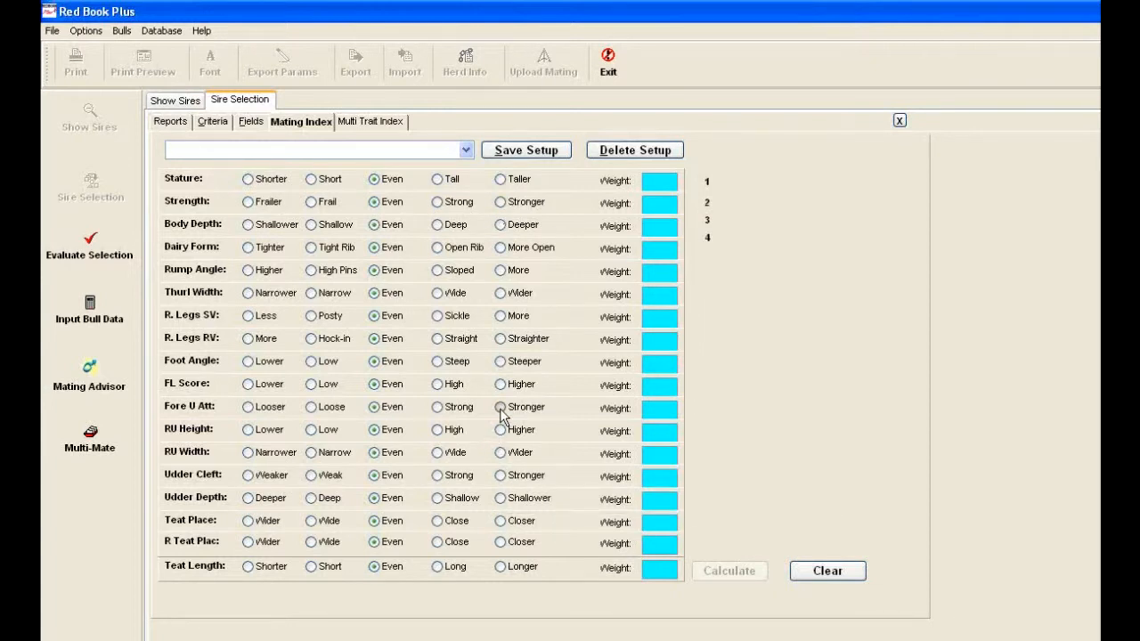
click(500, 475)
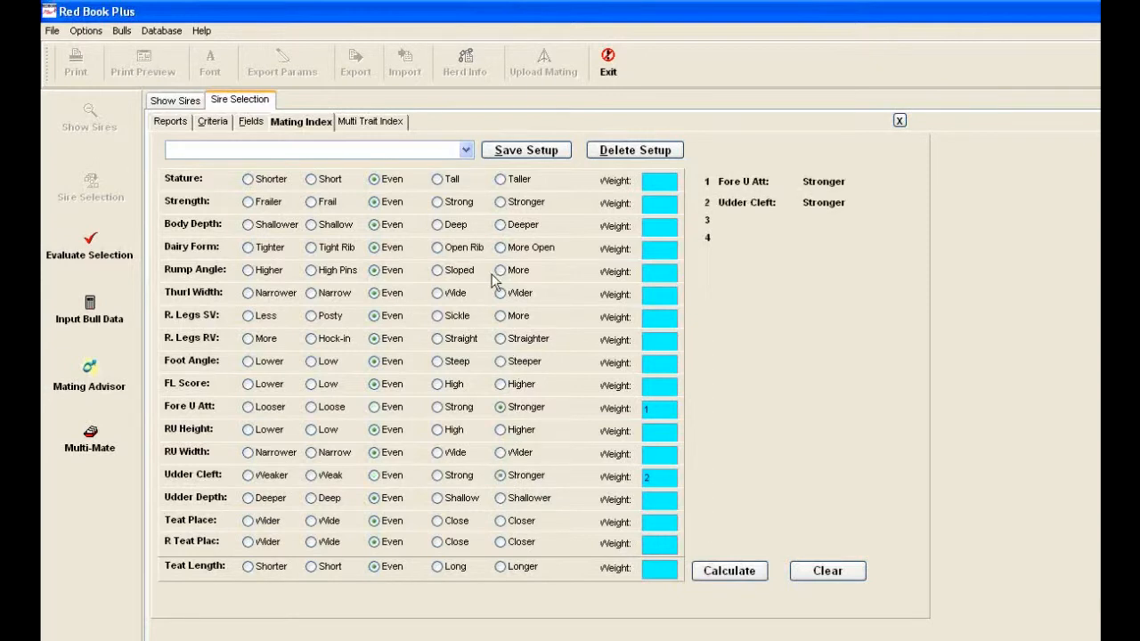
click(502, 226)
click(729, 572)
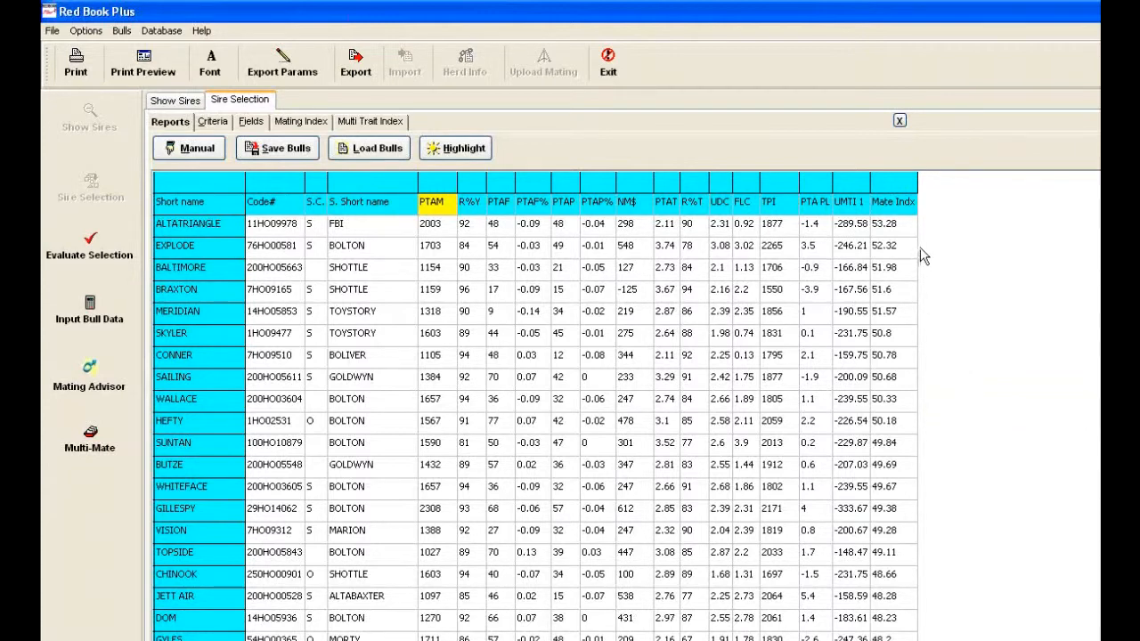
Step: Add PTA Milk, PTA Pro, PTA Type and PTA PL to the selected traits of Multi Trait Index 1
click(385, 123)
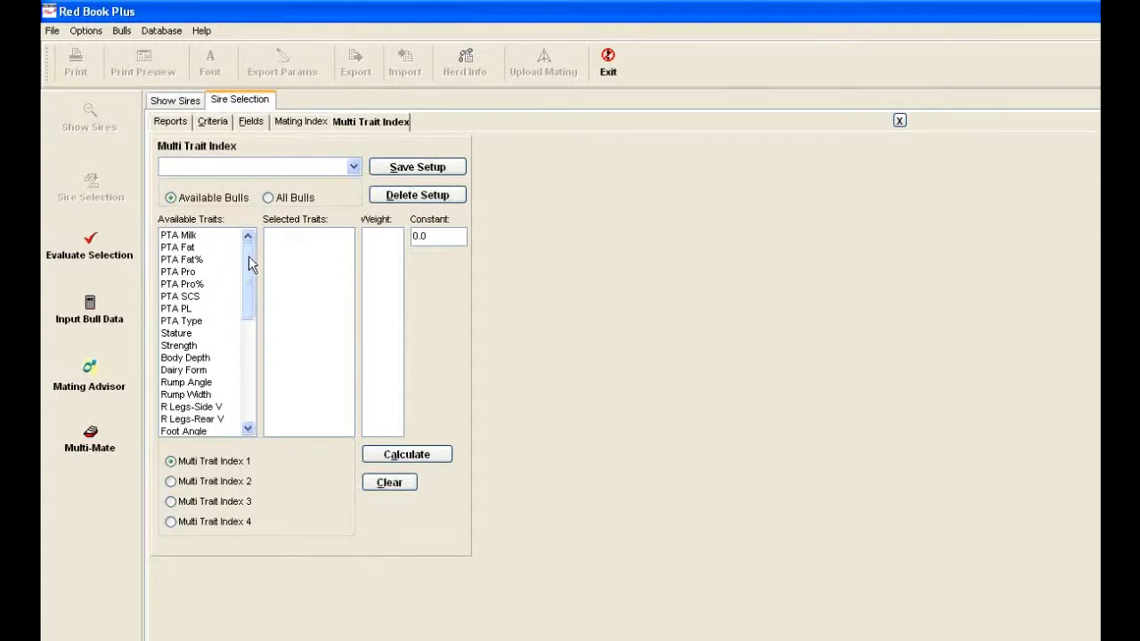
double_click(184, 237)
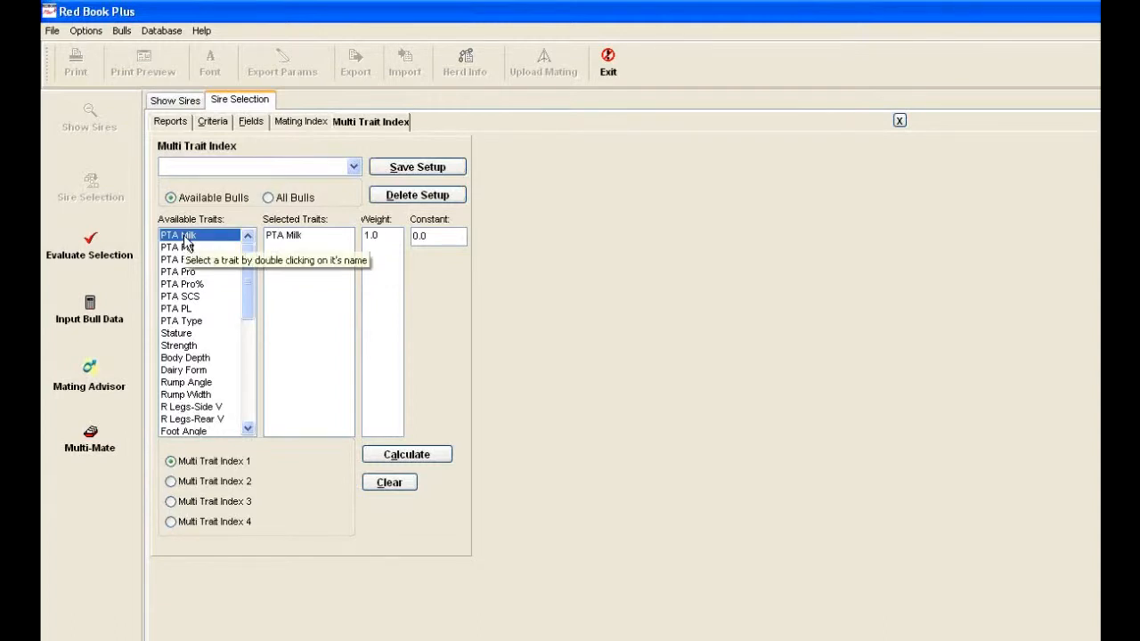
double_click(176, 273)
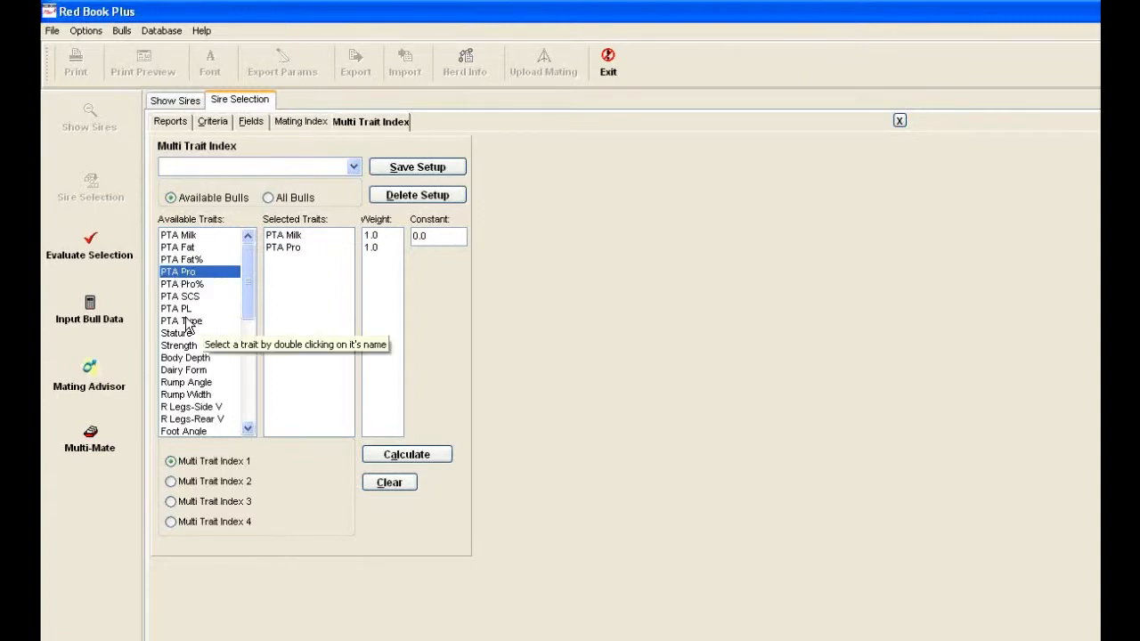
double_click(186, 321)
double_click(183, 309)
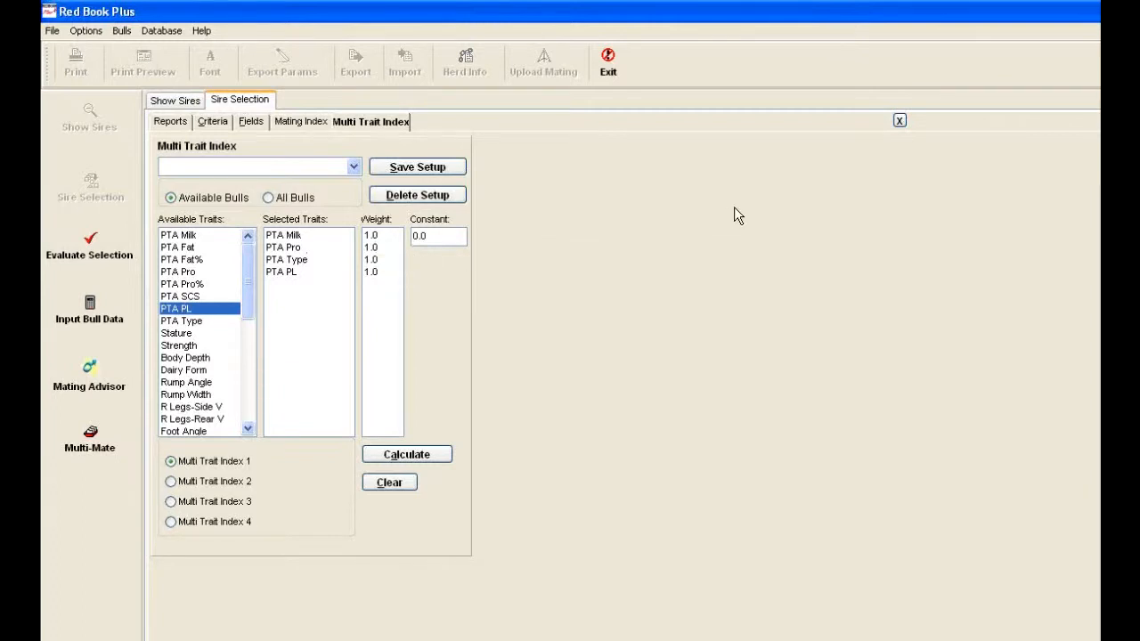
Step: Set the weights of PTA Milk, PTA Pro, PTA Type and PTA PL to 25 each in Multi Trait Index 1
double_click(382, 237)
text(25)
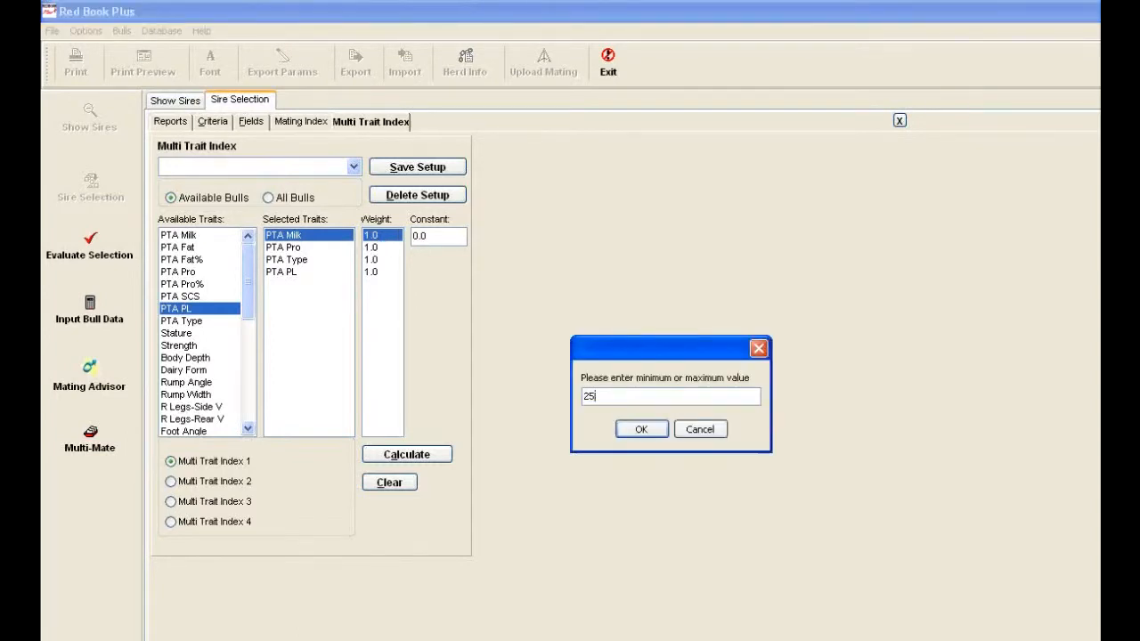
key(Return)
double_click(372, 248)
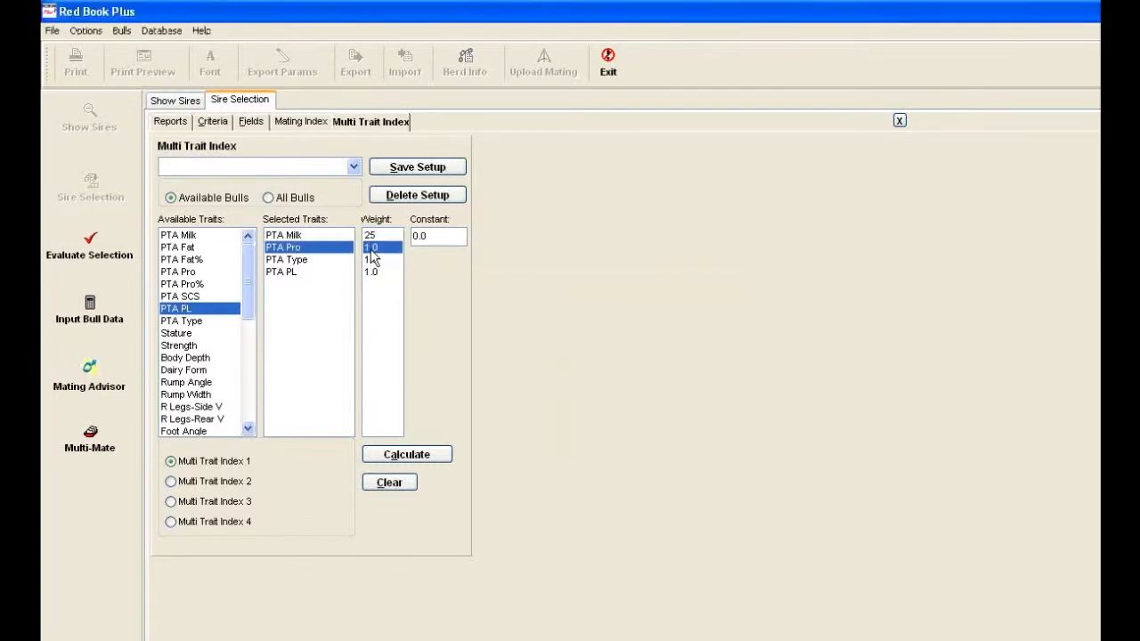
text(25)
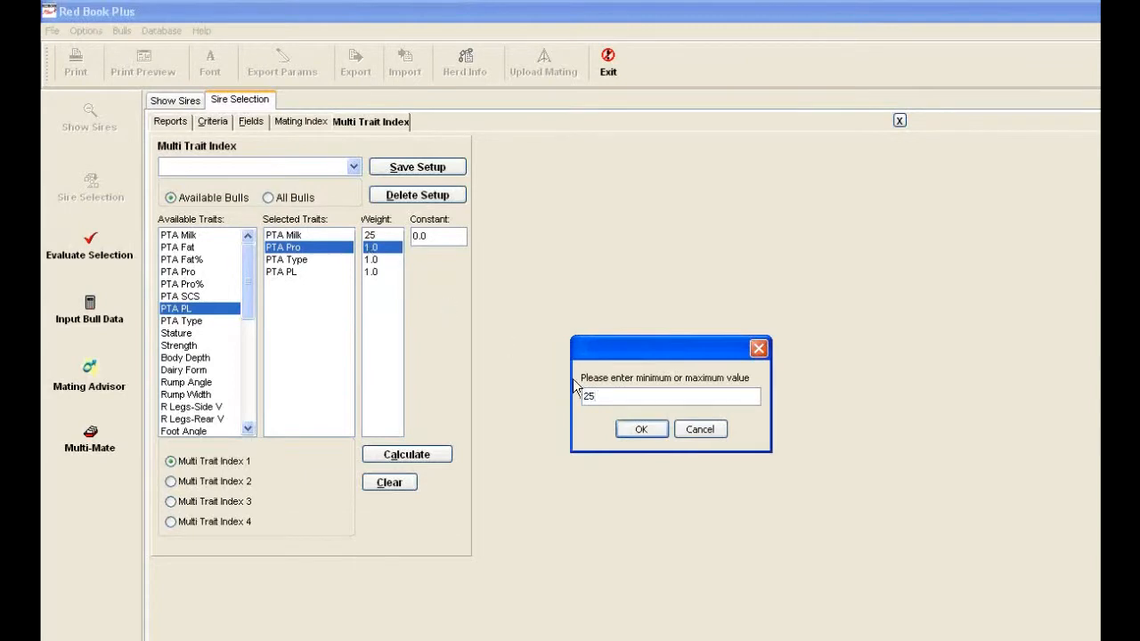
click(628, 432)
double_click(390, 259)
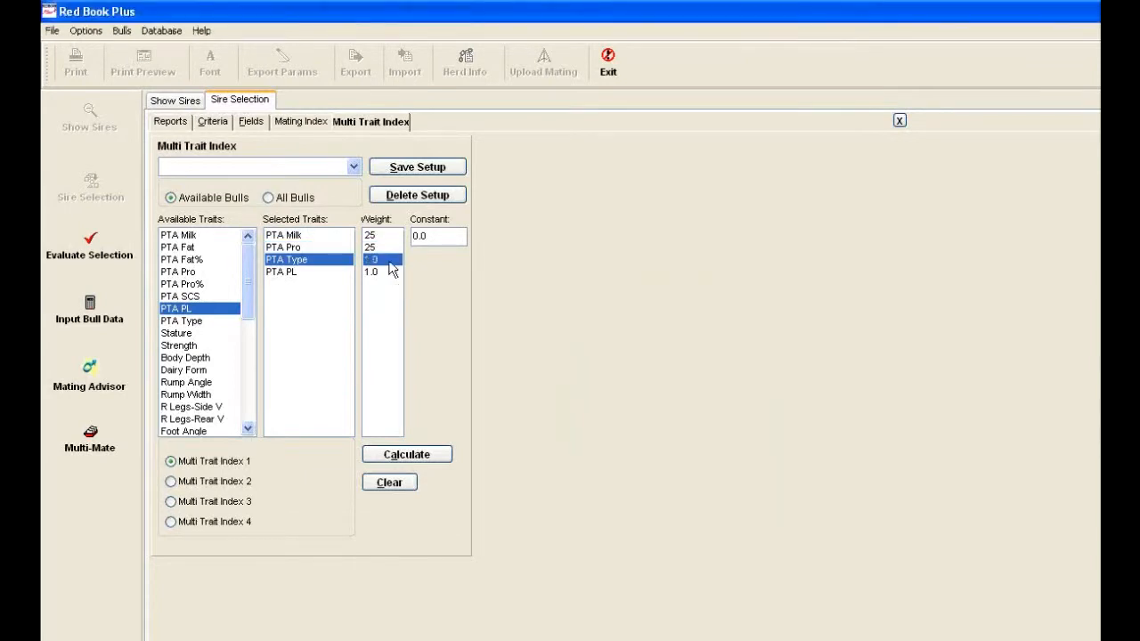
text(25)
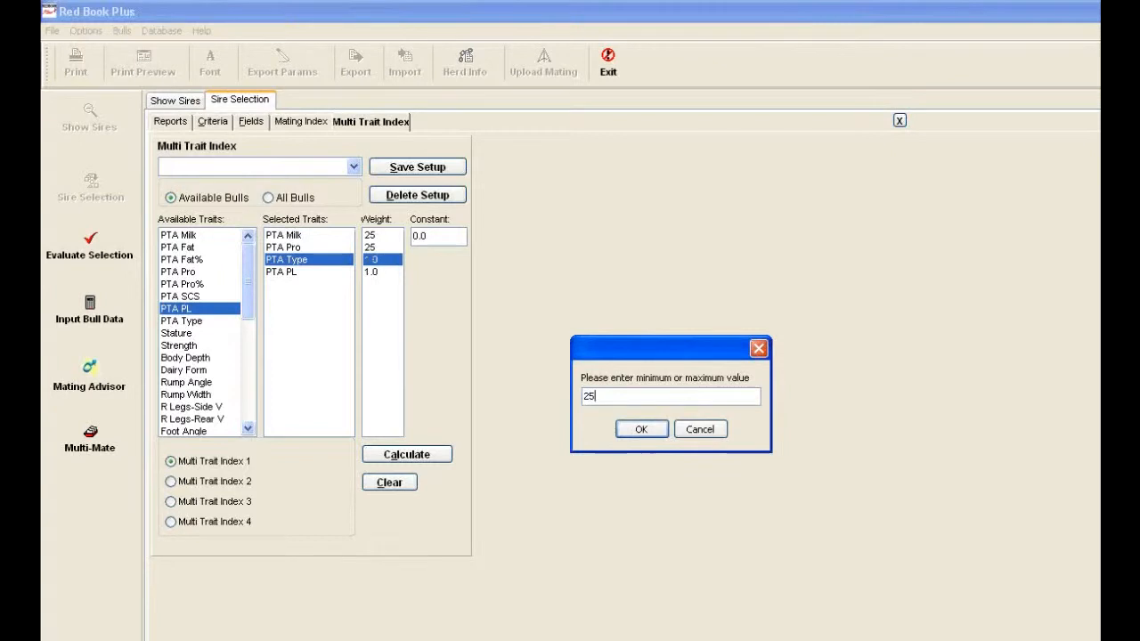
key(Return)
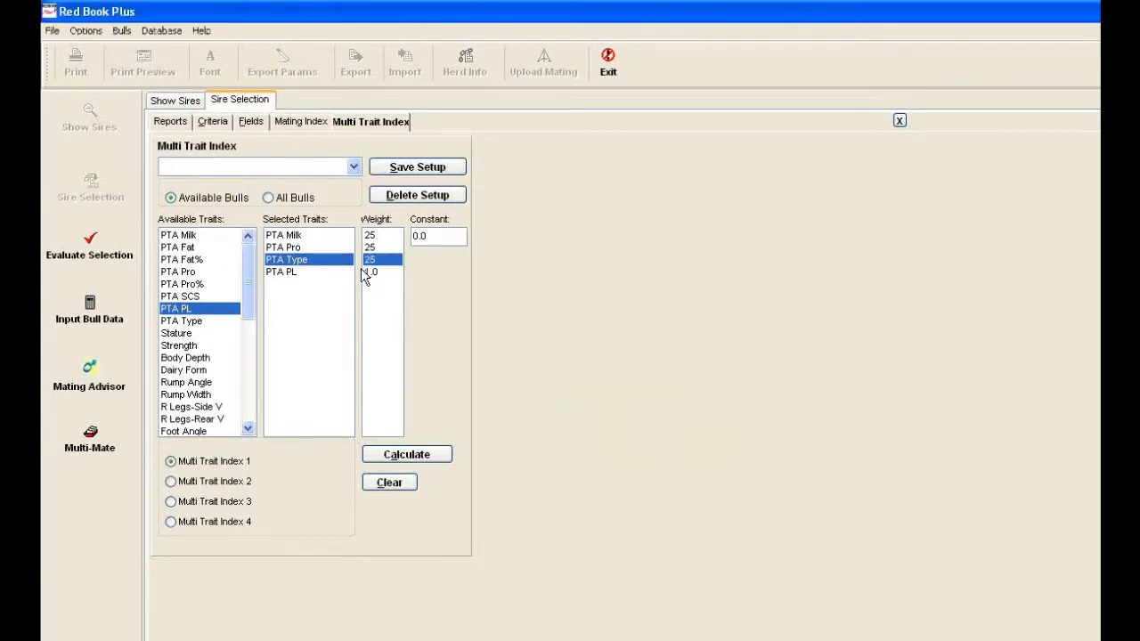
double_click(380, 272)
text(25)
key(Return)
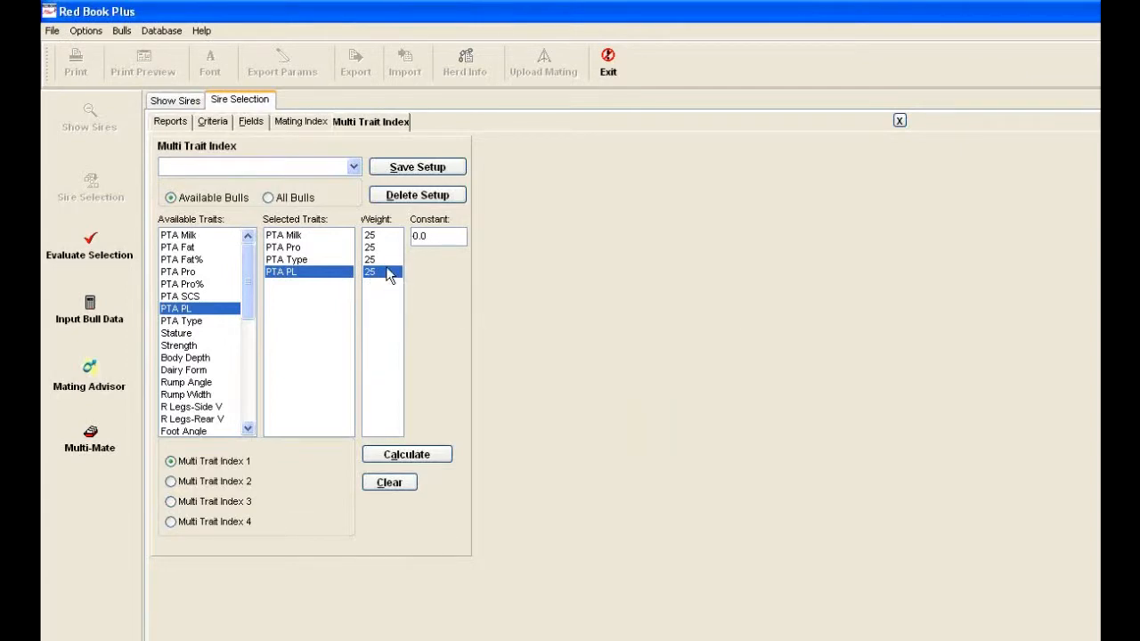
Step: Calculate Multi Trait Index 1 with a constant of 1832 and sort the bull report by UMTI 1
click(422, 236)
key(BackSpace)
key(BackSpace)
key(BackSpace)
text(1832w)
key(BackSpace)
click(379, 458)
click(171, 122)
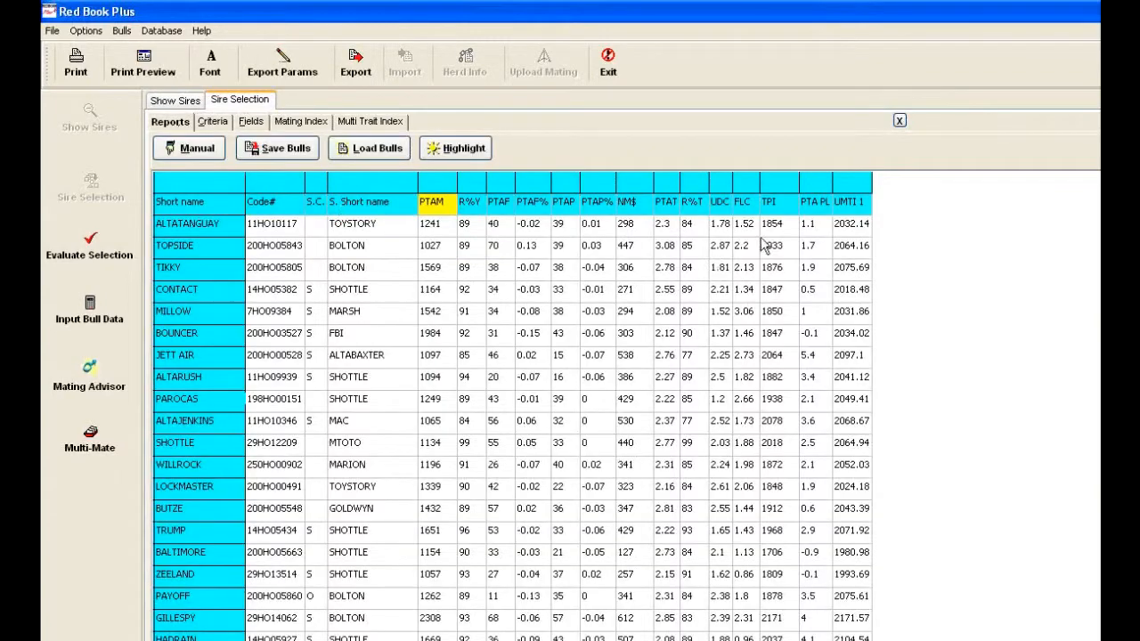
click(864, 204)
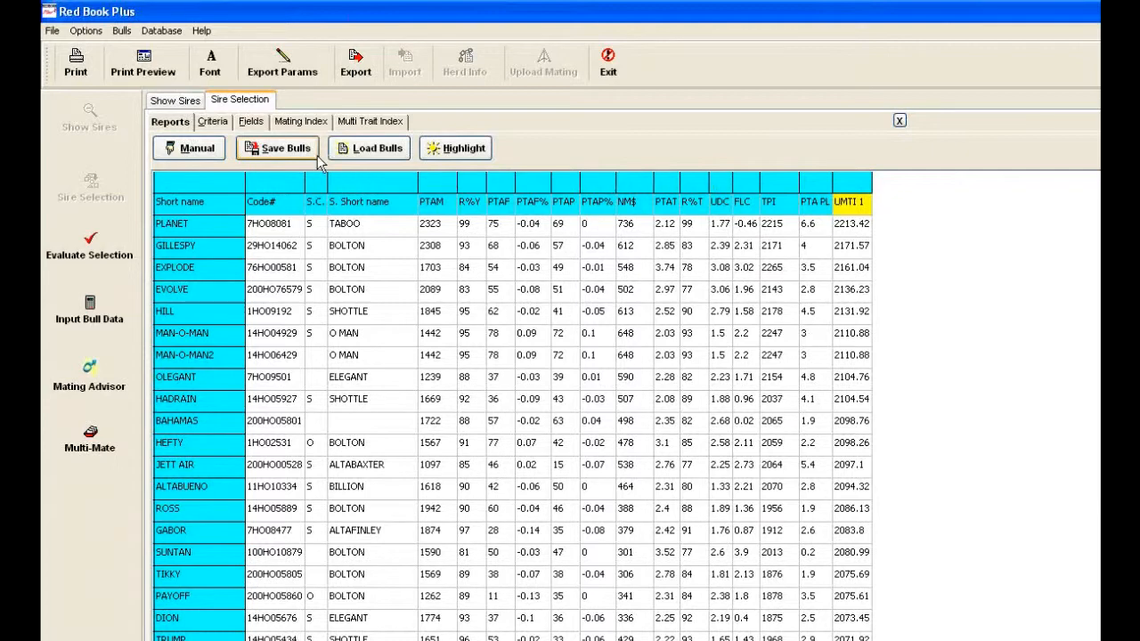
Step: Review the selection evaluation with its aAa grouping and economic summary, and inspect the bull data input form, closing both
click(120, 257)
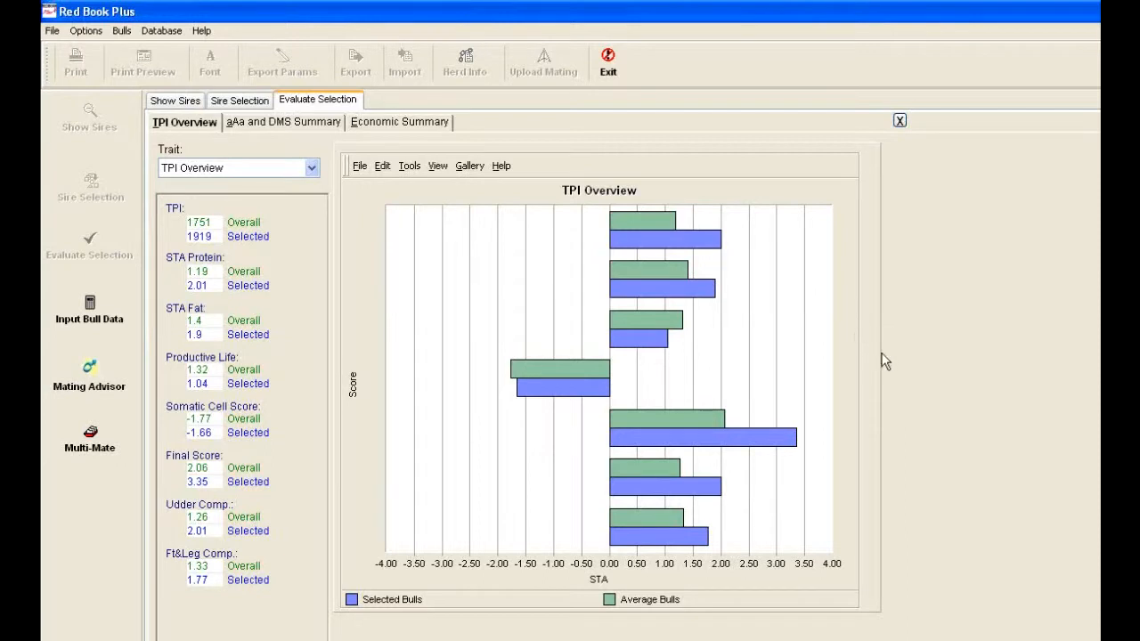
click(302, 128)
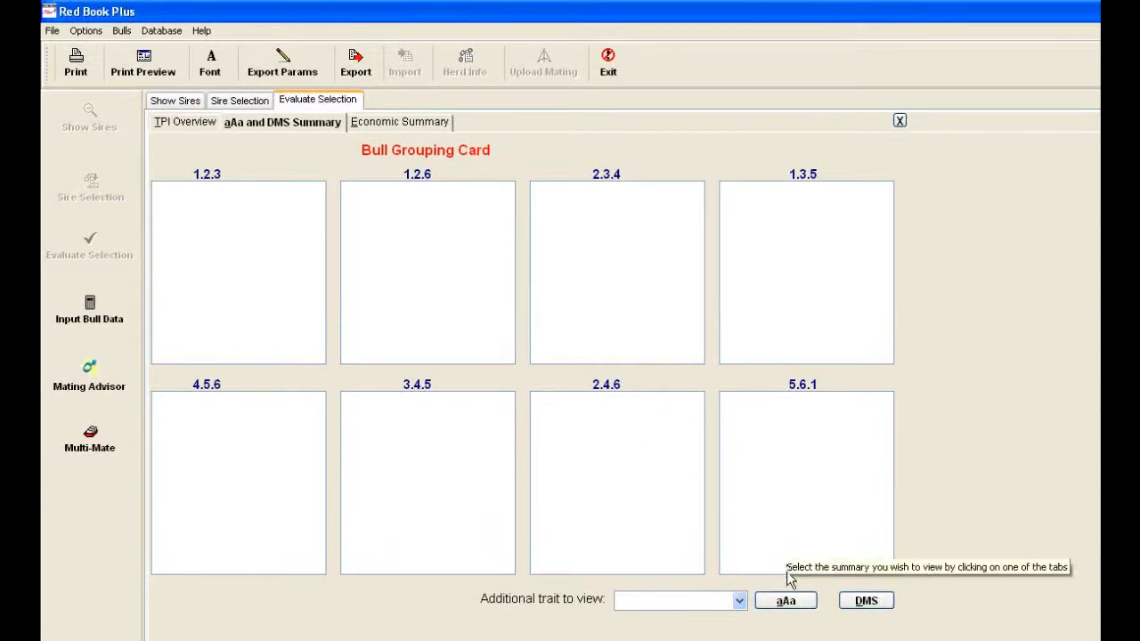
click(784, 602)
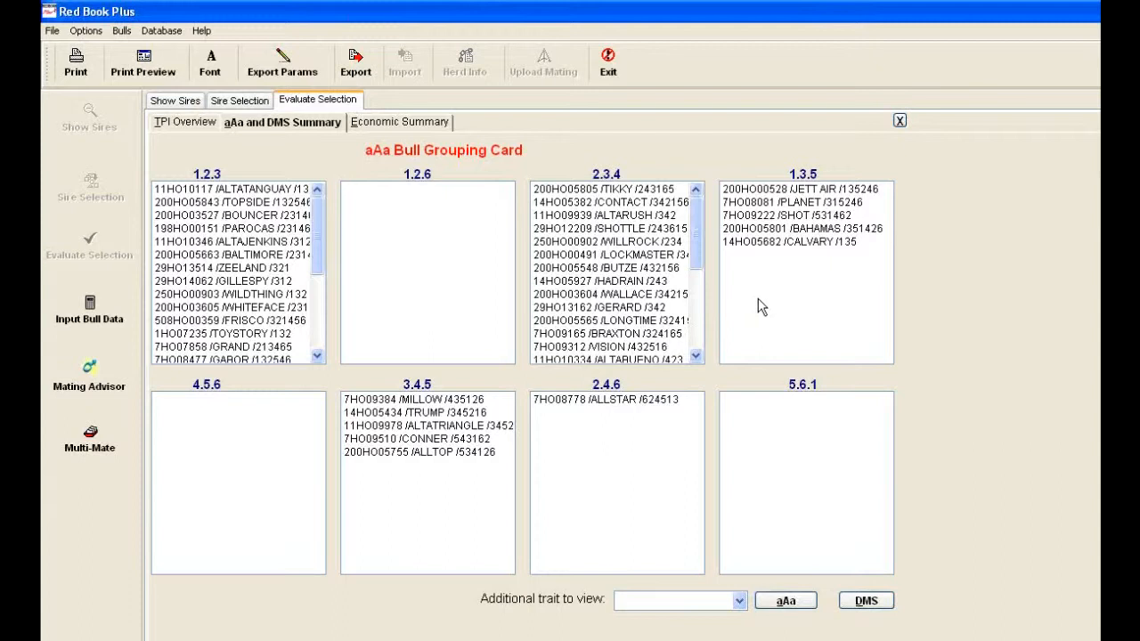
click(435, 124)
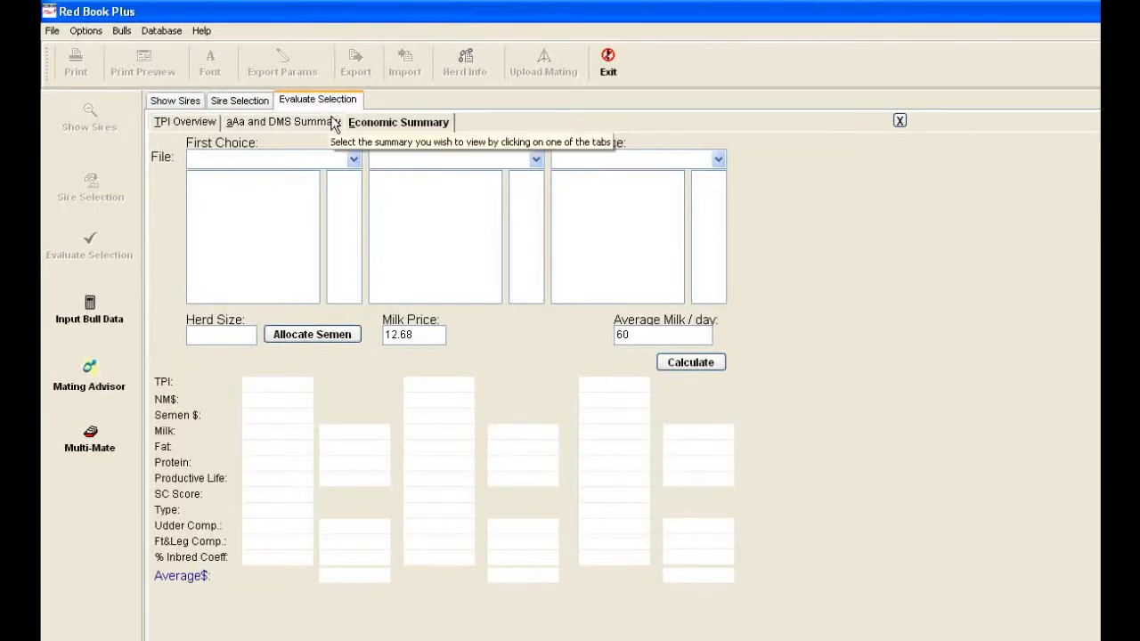
click(303, 121)
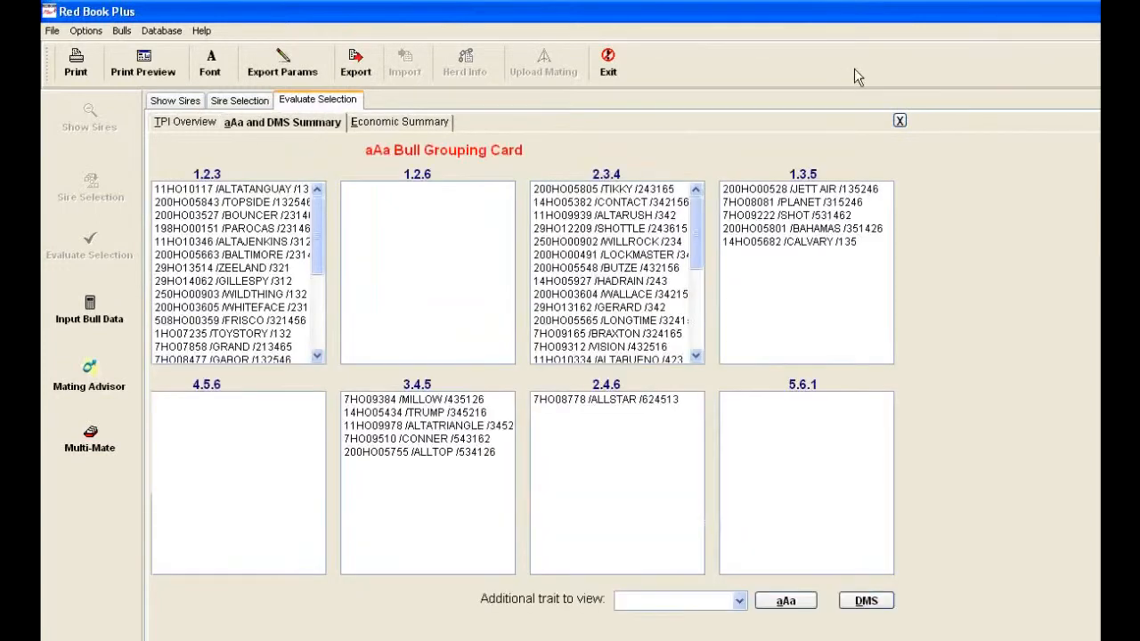
click(900, 121)
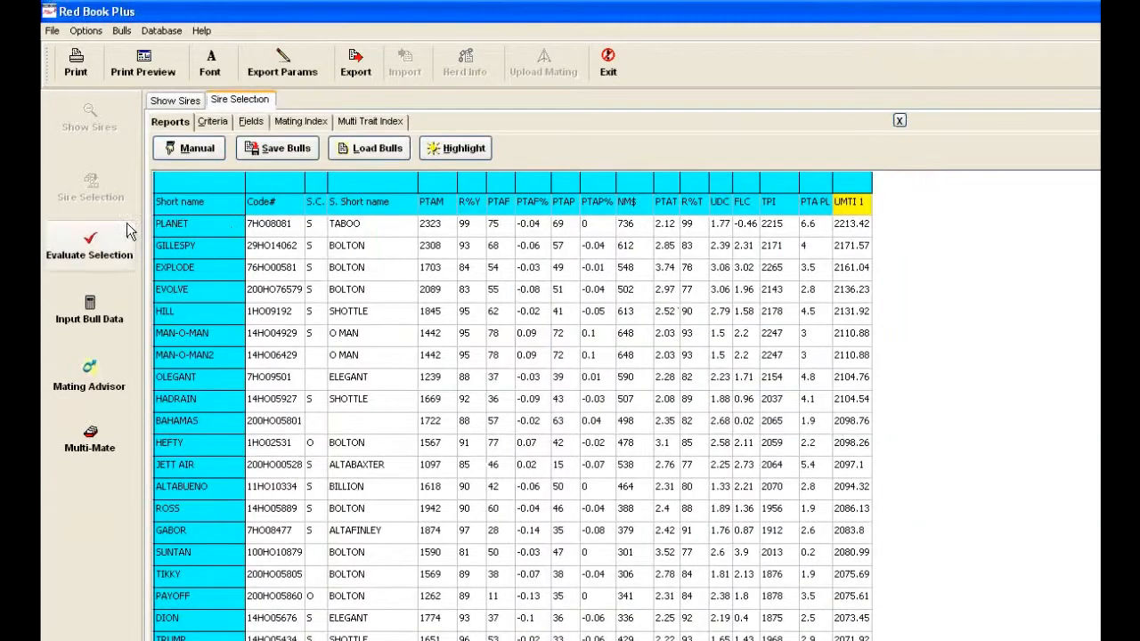
click(90, 319)
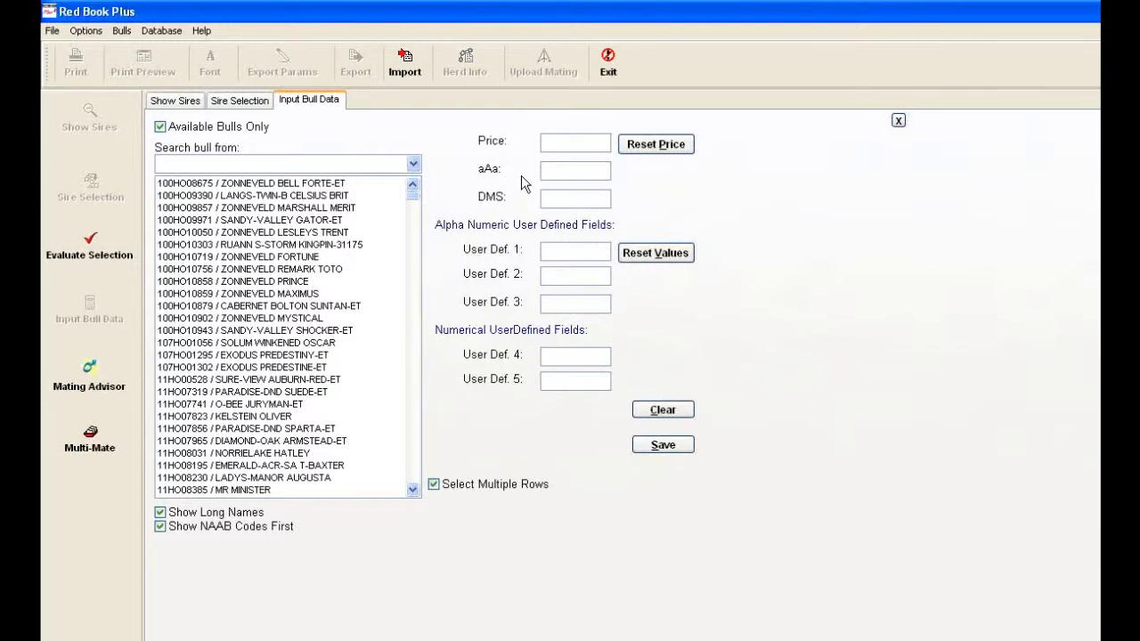
click(898, 120)
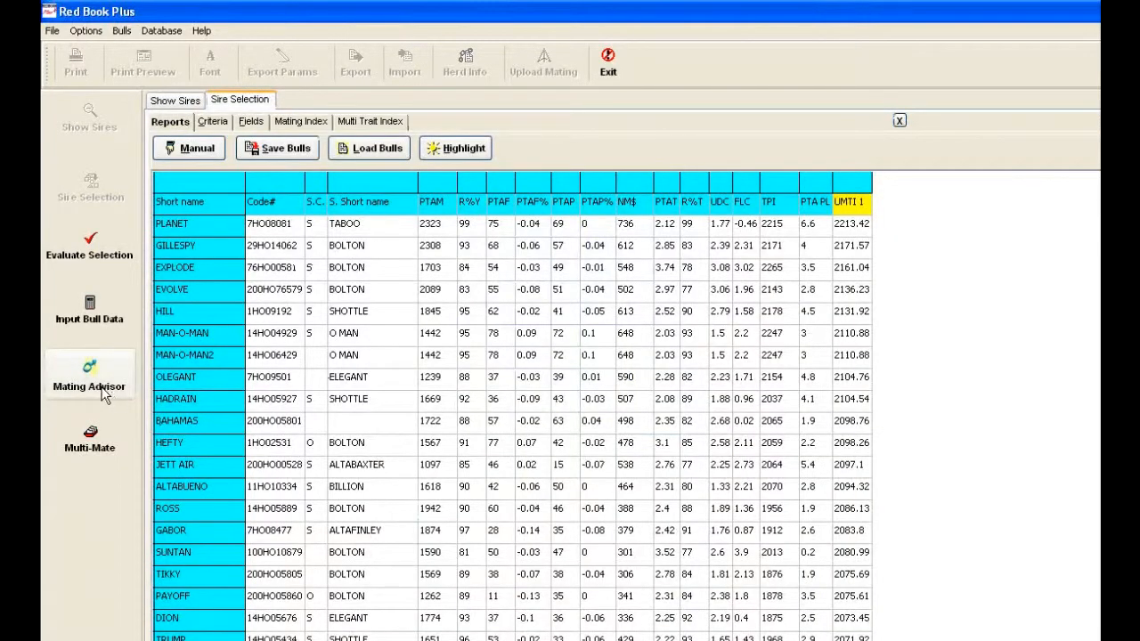
Step: In the Mating Advisor, choose MILLION (7h8165) as the cow's sire and SHOTTLE (29h12209) as her maternal grandsire
click(107, 383)
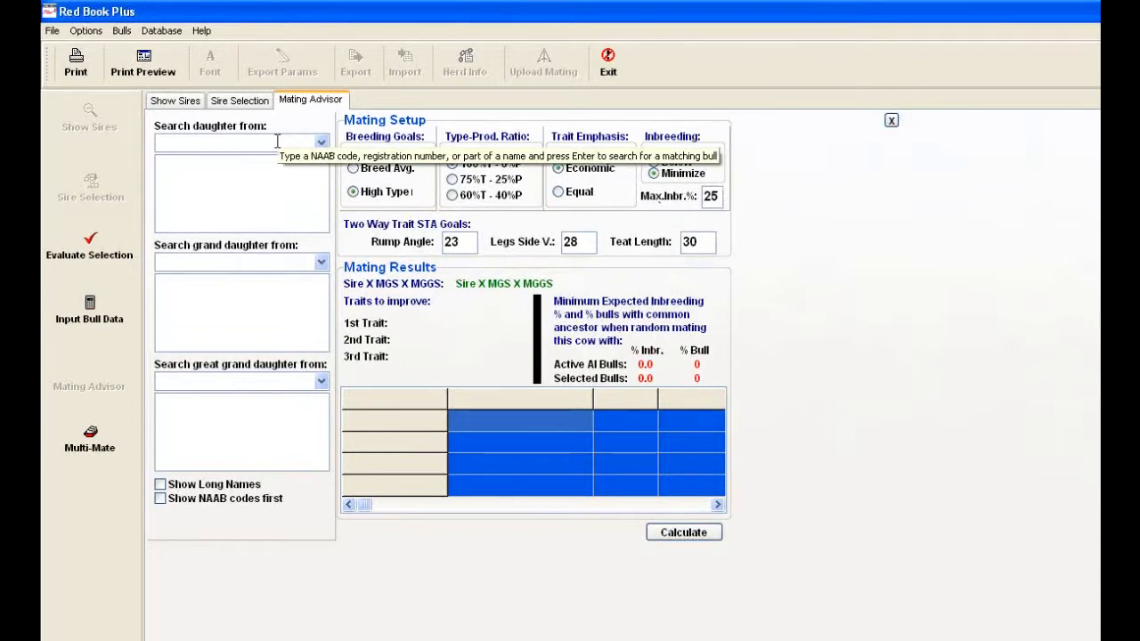
text(m)
key(Return)
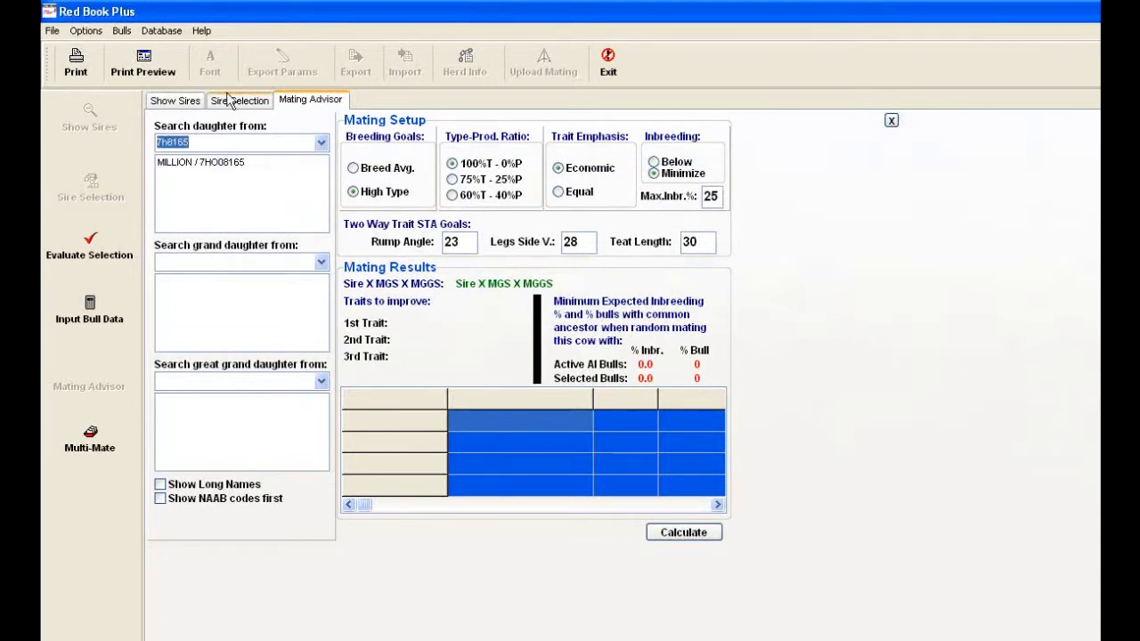
click(228, 162)
click(246, 264)
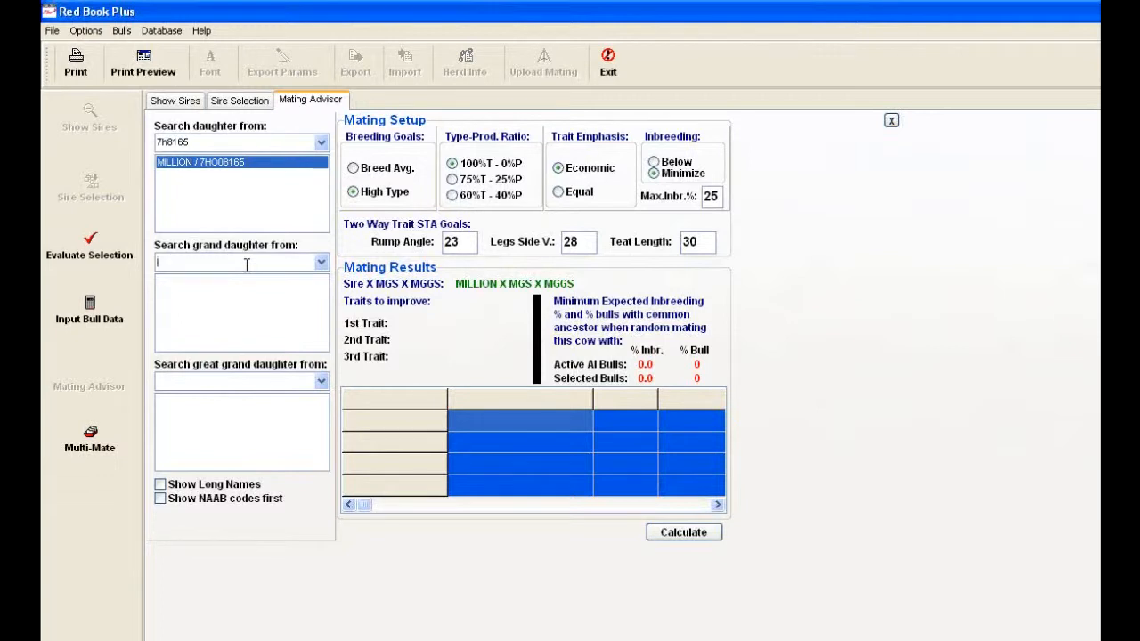
text(29h12209)
key(Return)
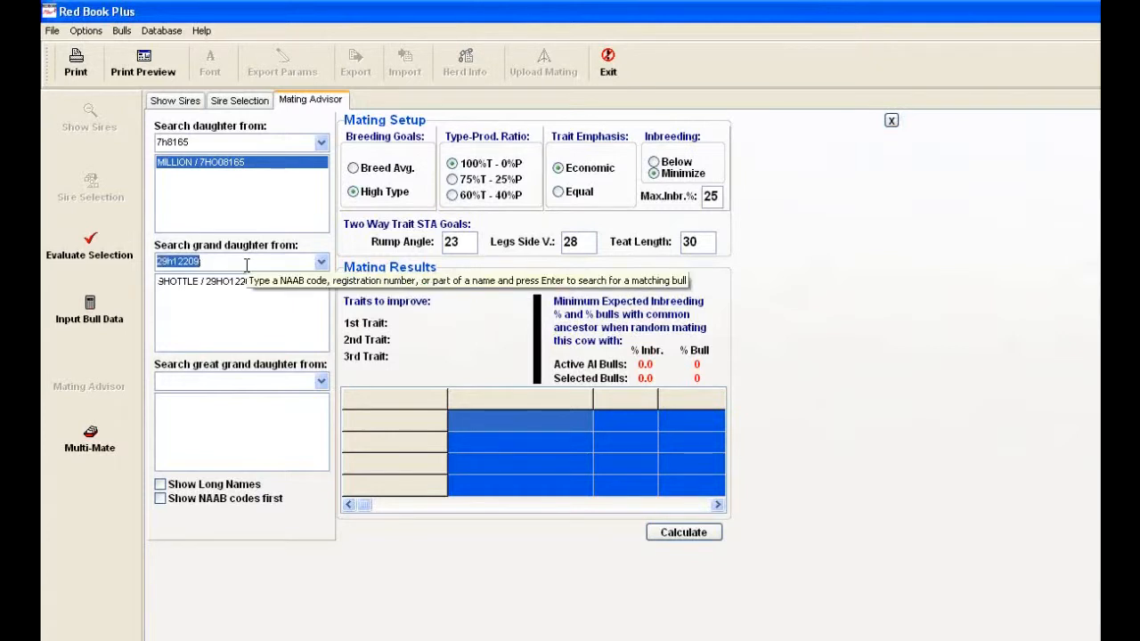
click(221, 281)
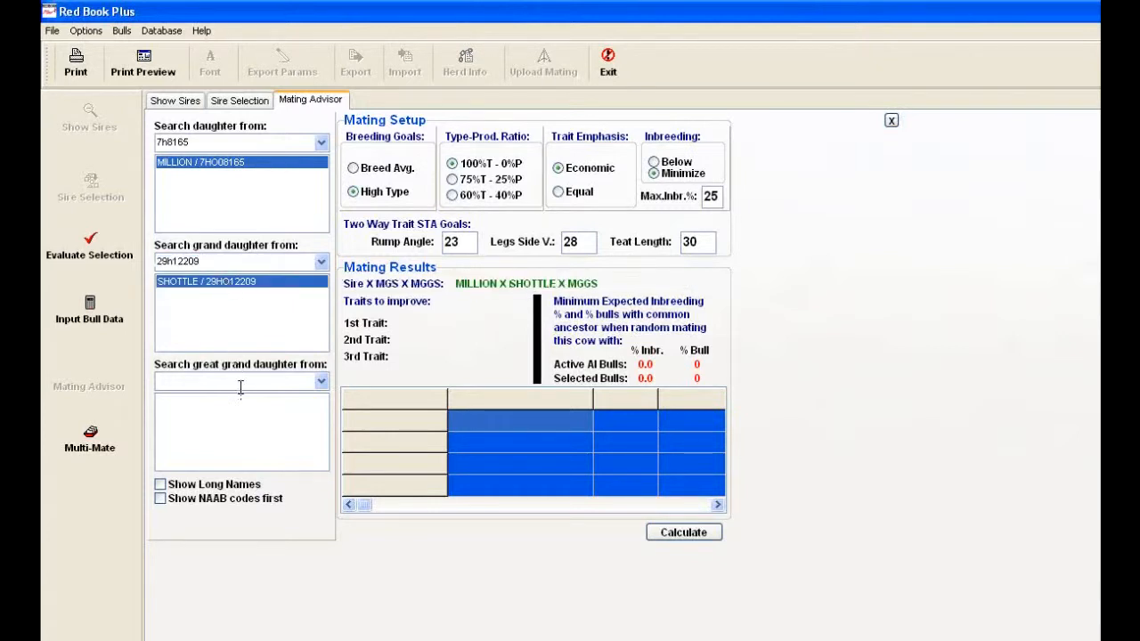
Step: Enter 7h5157 as the maternal great-grandsire and calculate the recommended matings
text(7h5)
text(517)
key(BackSpace)
key(BackSpace)
key(BackSpace)
text(16)
key(BackSpace)
text(57)
click(682, 533)
Step: Recalculate the mating with a maximum inbreeding of 4 percent and close the Mating Advisor
click(719, 195)
key(BackSpace)
key(BackSpace)
text(4)
click(664, 535)
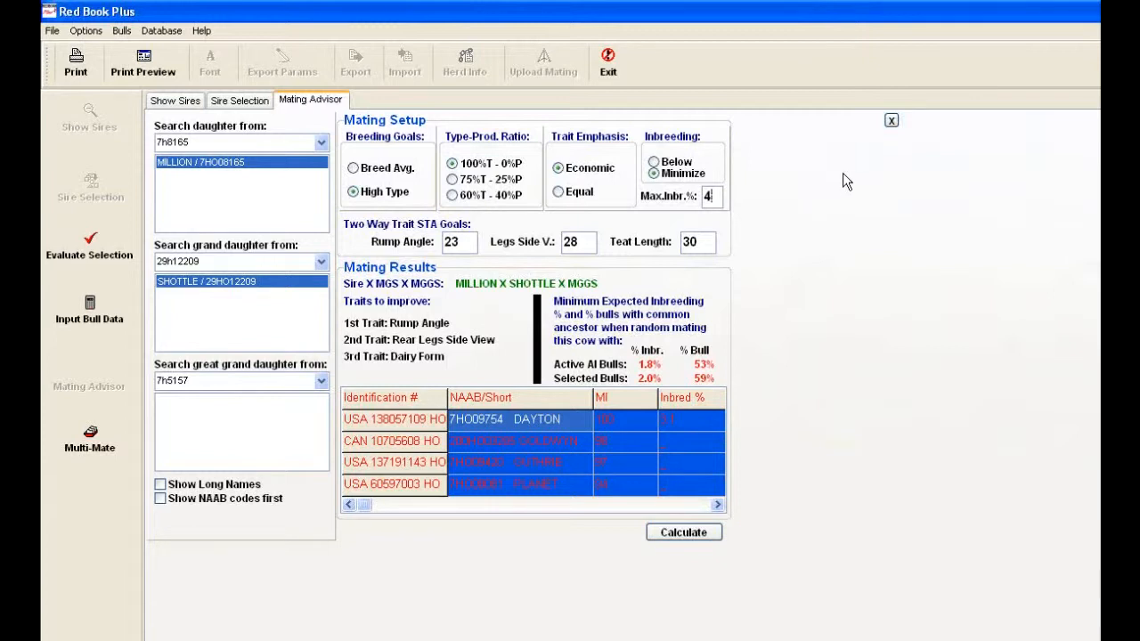
text(.)
click(892, 122)
click(891, 122)
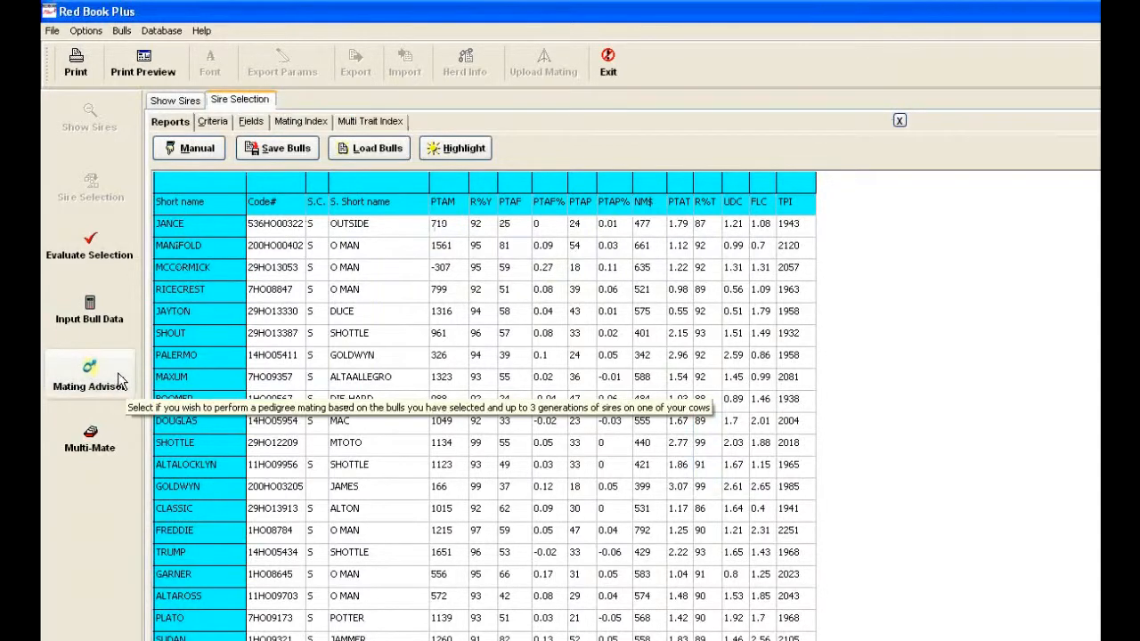
Step: Open the herd information in Multi-Mate and look at the options for moving cows between herds
click(105, 438)
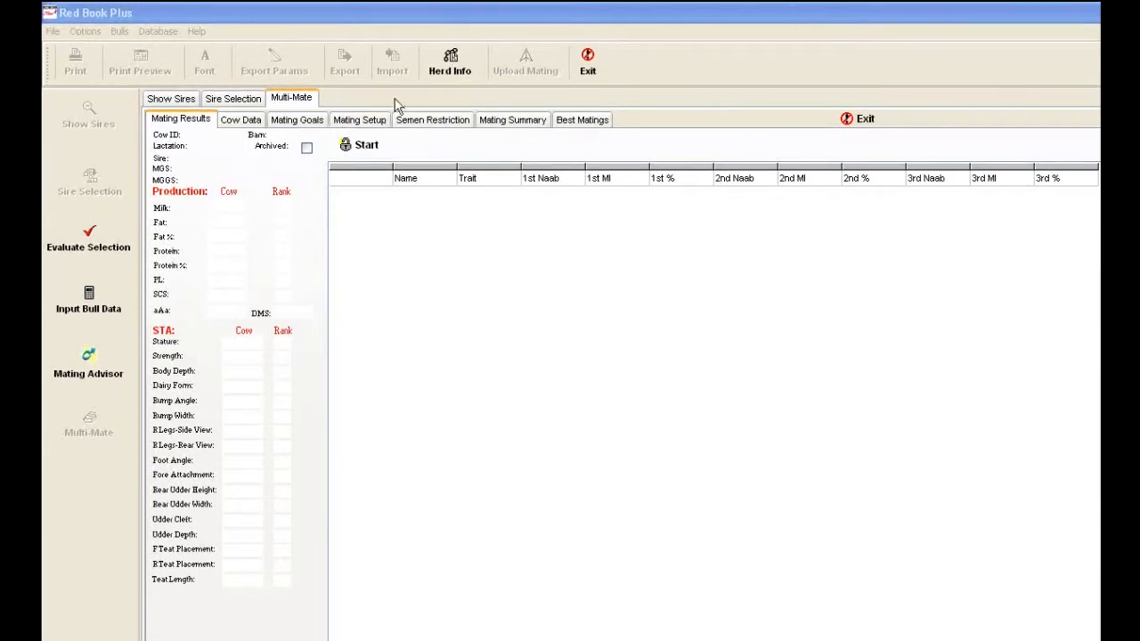
click(423, 76)
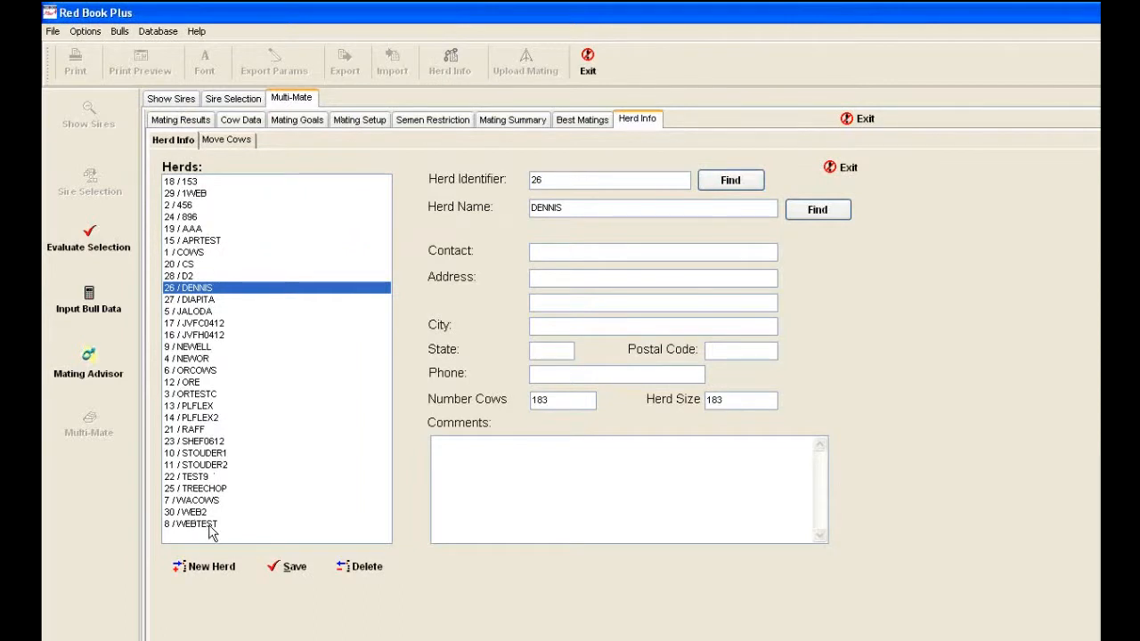
click(228, 140)
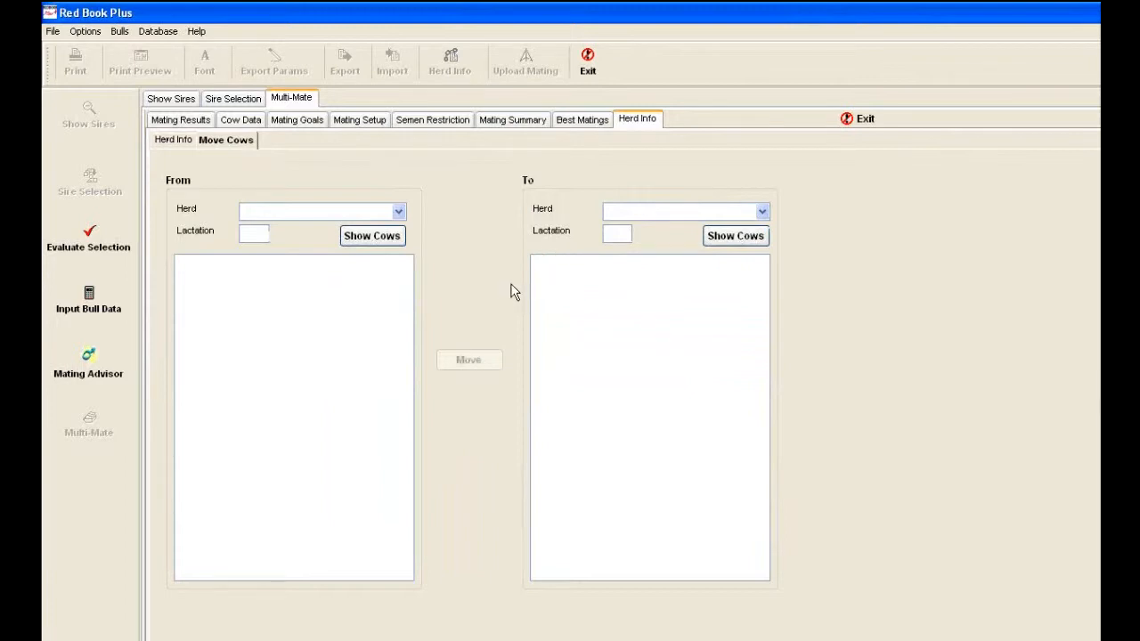
click(349, 243)
click(173, 142)
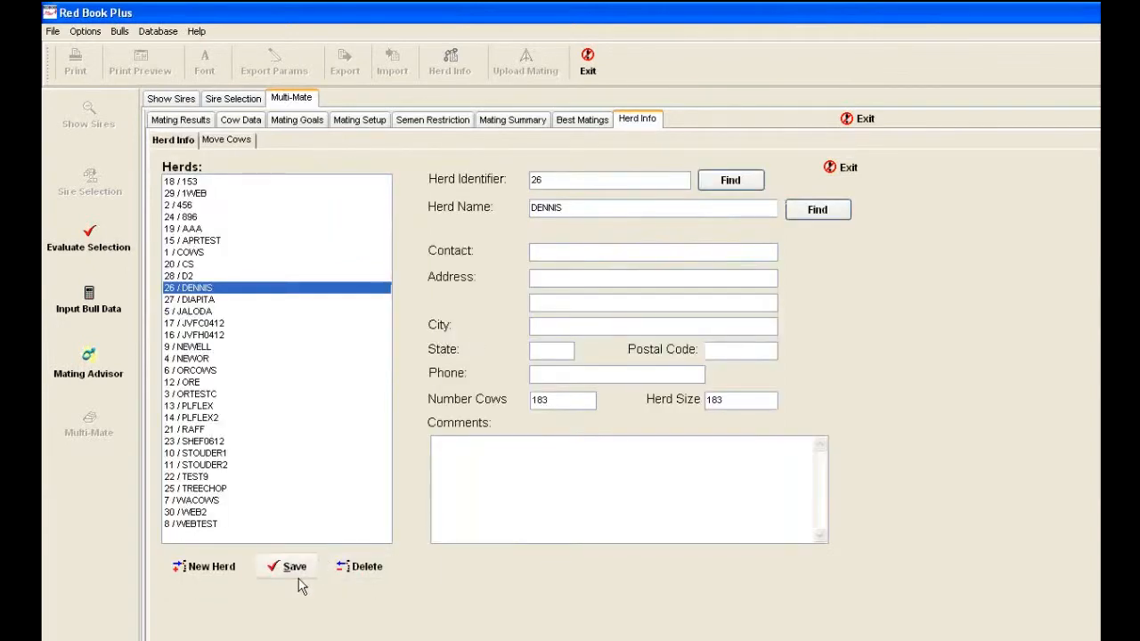
Step: Create a new herd named WEBINAR and save it
click(192, 566)
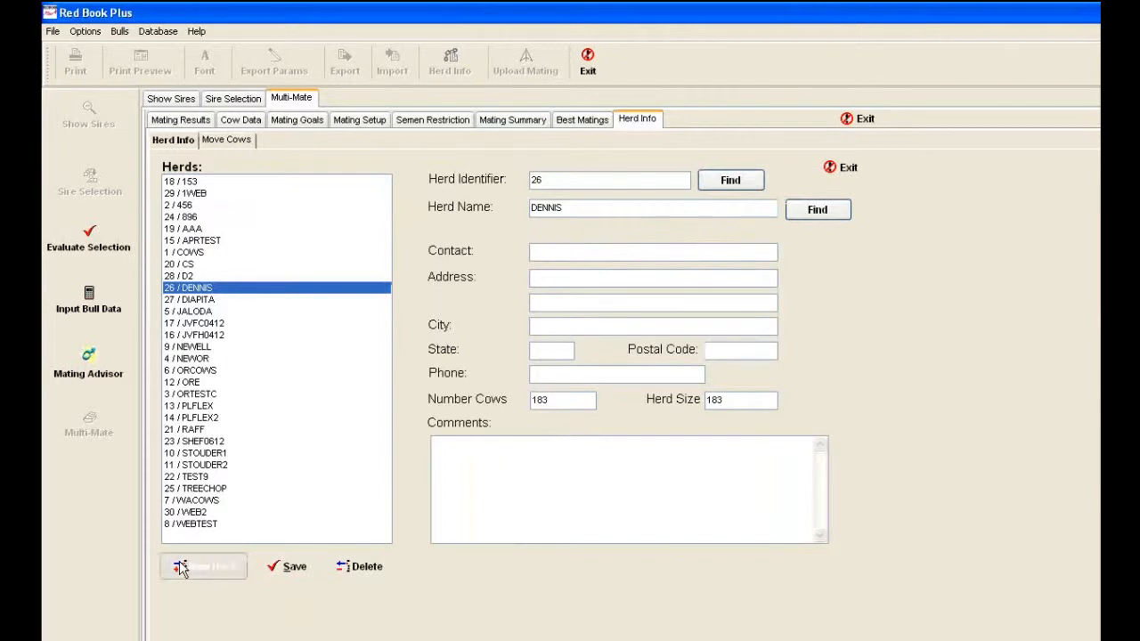
text(WEBIN)
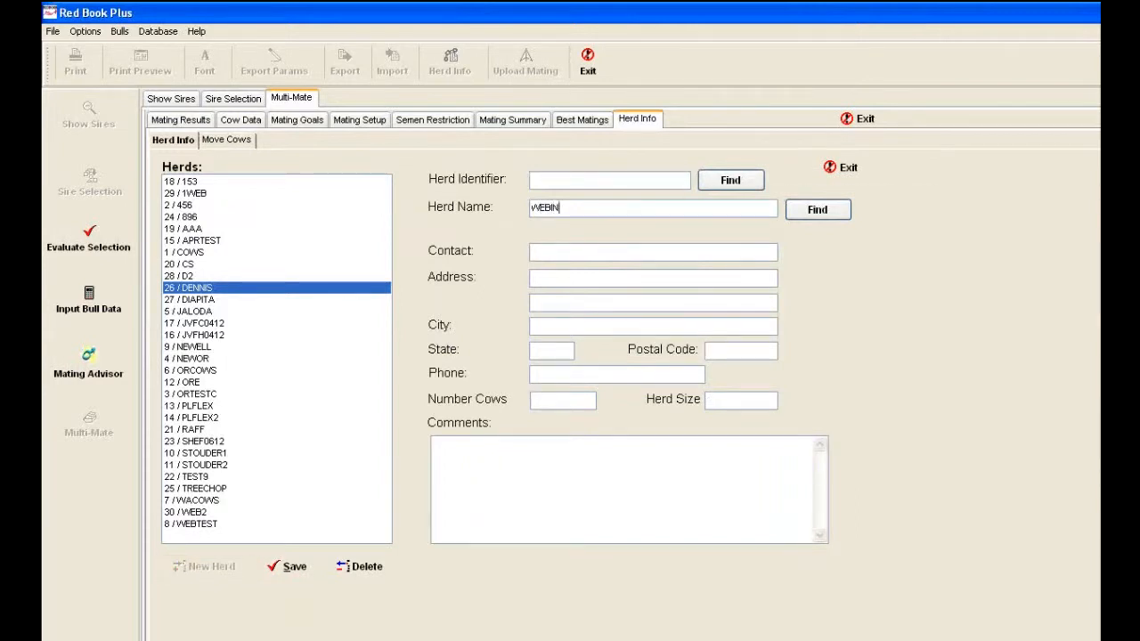
text(ARI)
click(294, 567)
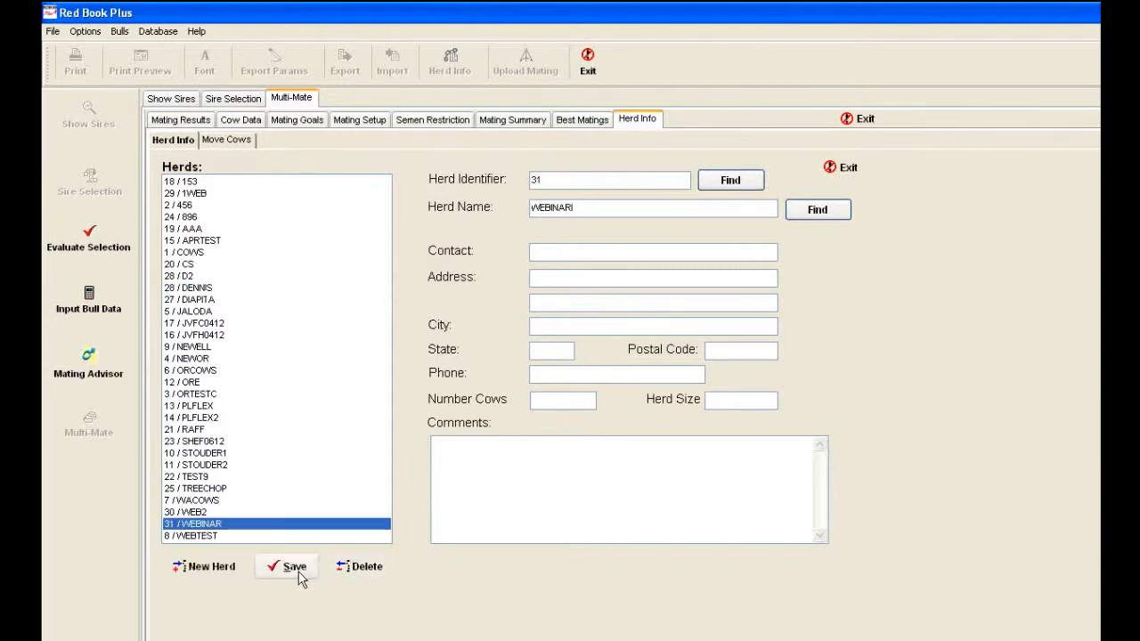
Step: Open the cow data for the WEBINAR herd, start a flexible import, and load the diapita field setup
click(229, 122)
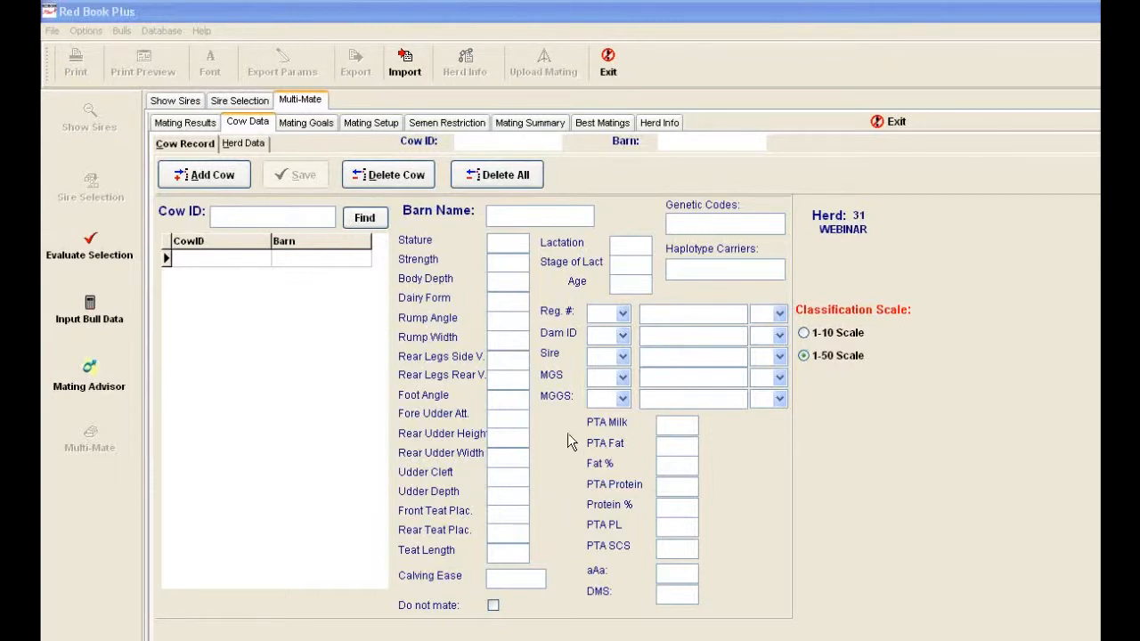
click(407, 71)
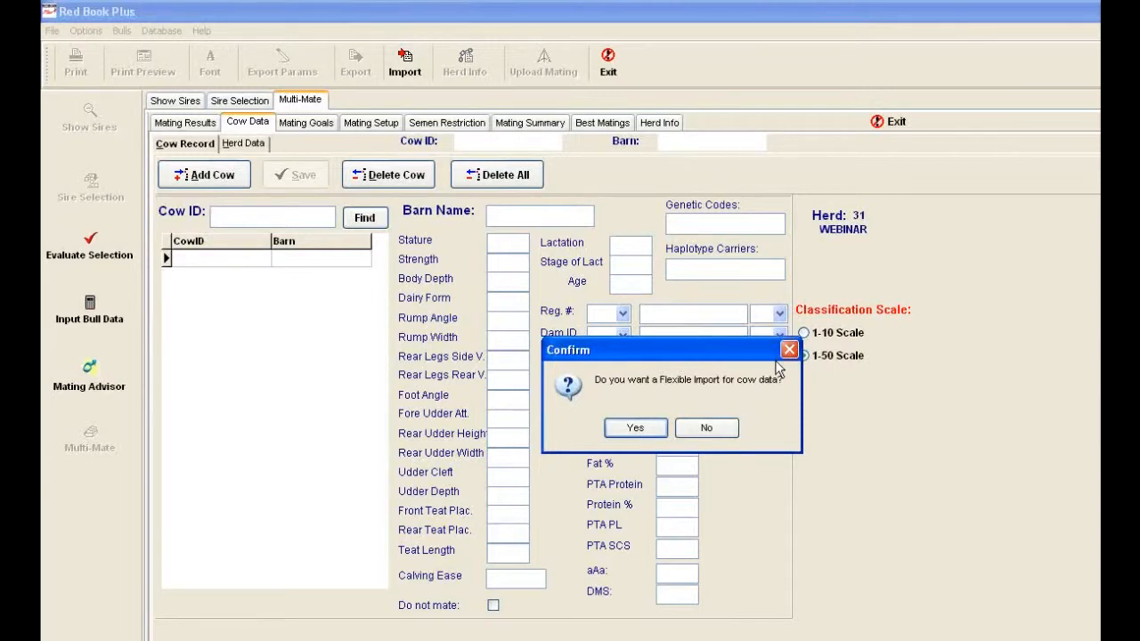
click(634, 428)
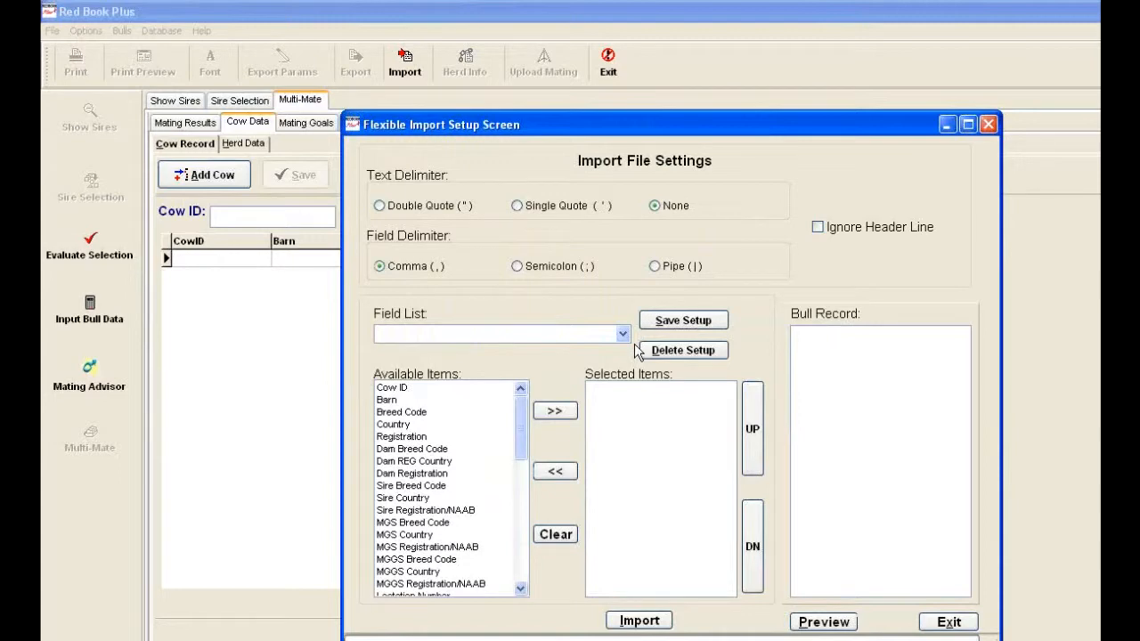
mouse_move(512, 425)
mouse_down()
mouse_move(525, 551)
mouse_move(522, 410)
mouse_up()
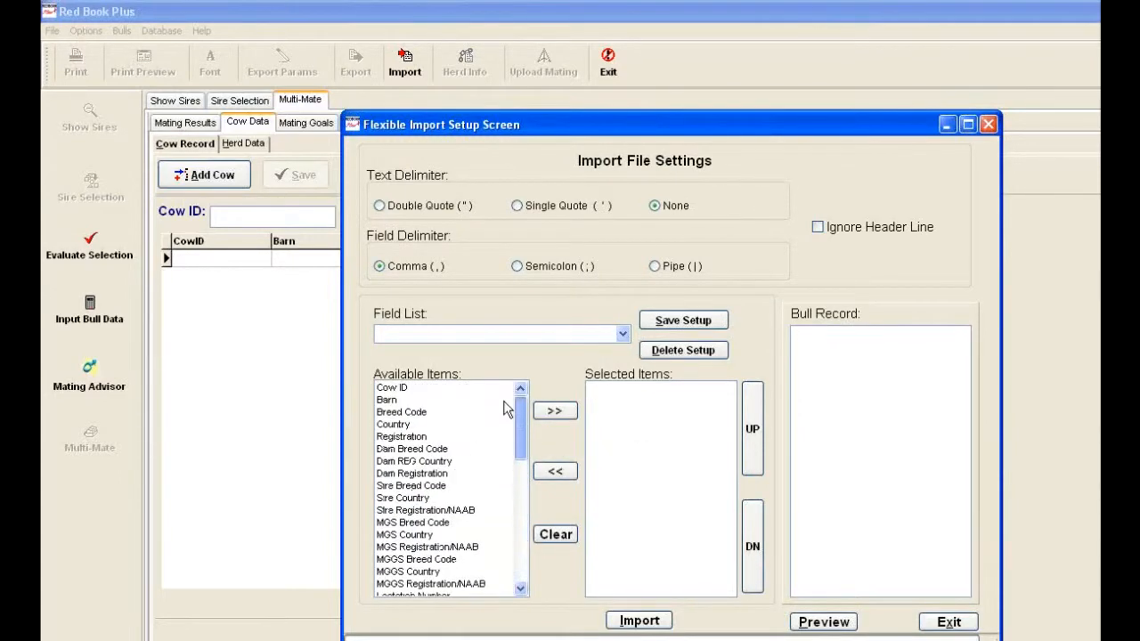
click(621, 337)
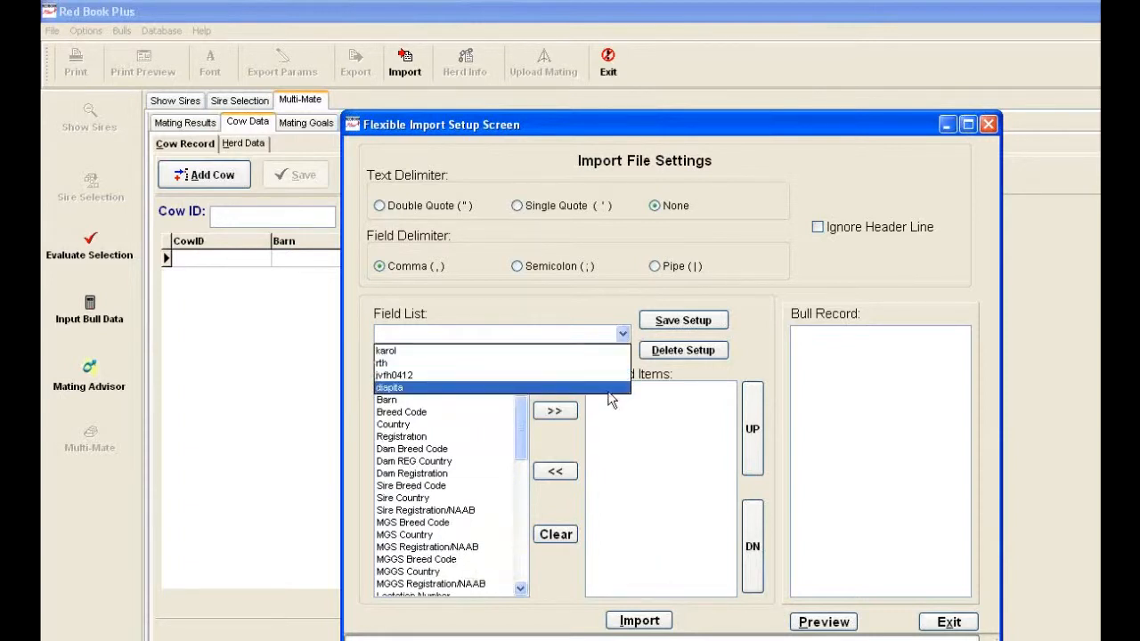
click(611, 389)
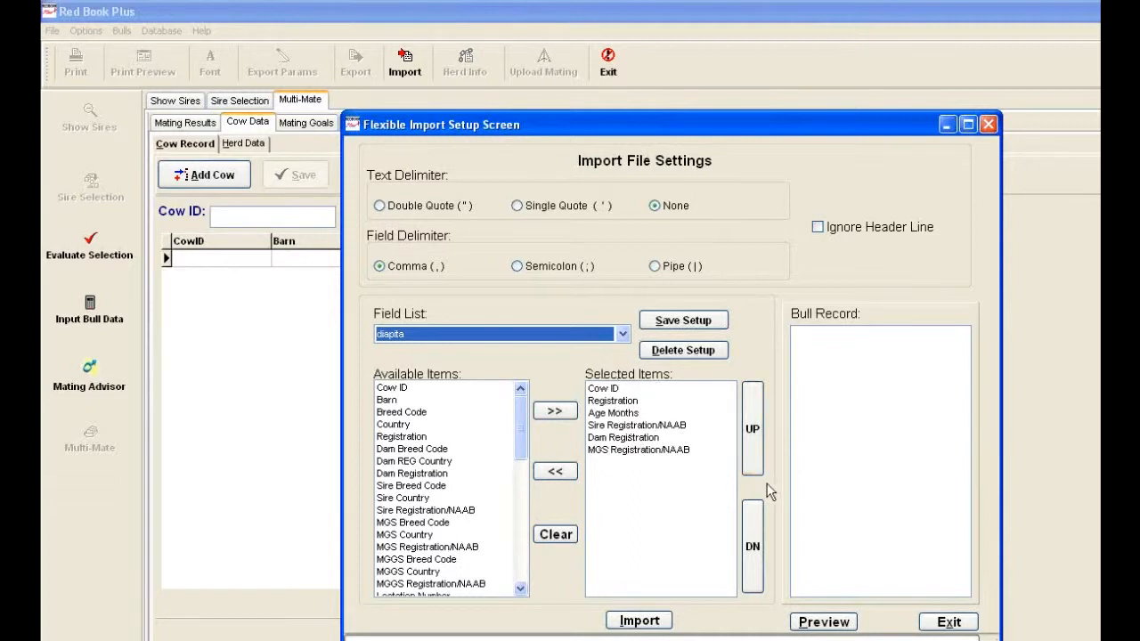
Step: Preview the comma-separated heifers-to-mate file from C:\RBPlusMM with the diapita setup, and close the flexible import without importing
click(814, 626)
click(814, 626)
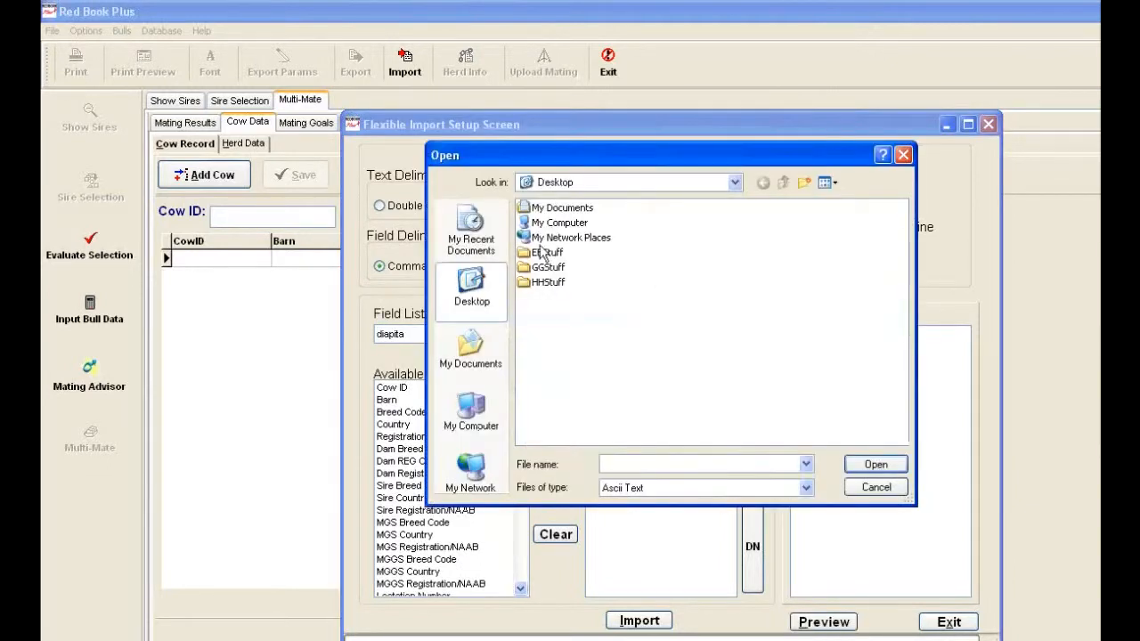
click(471, 411)
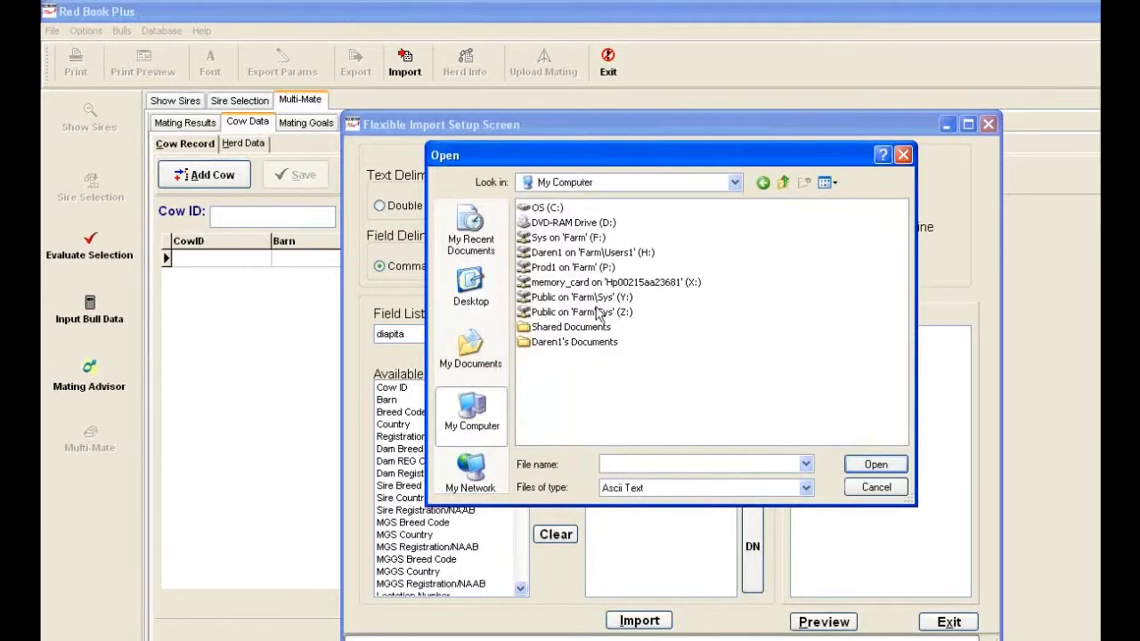
double_click(546, 210)
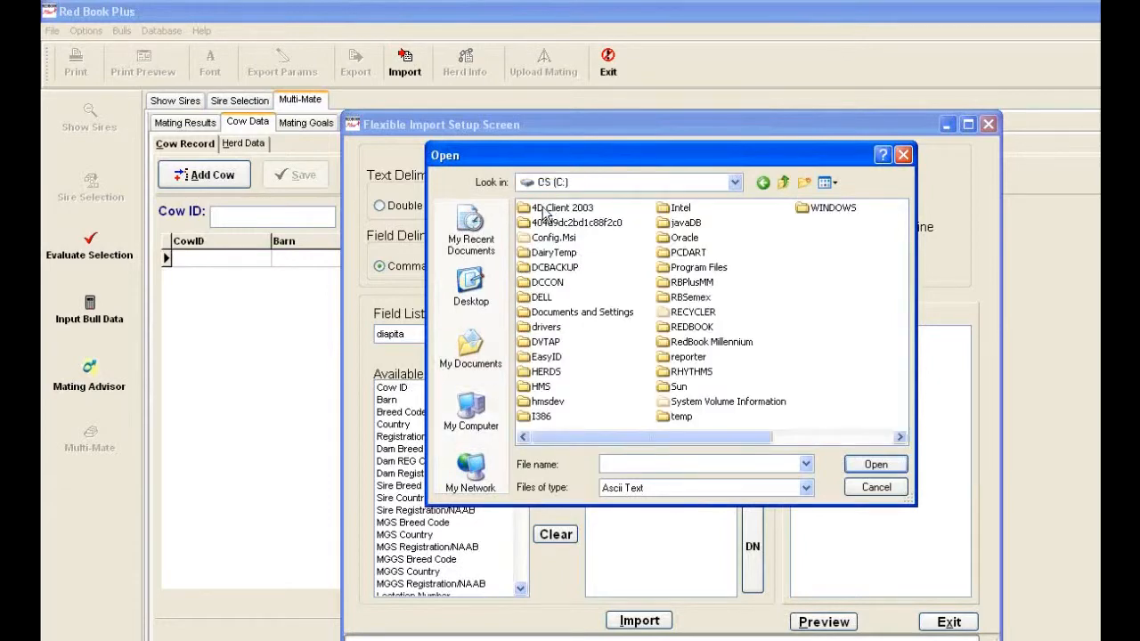
double_click(700, 282)
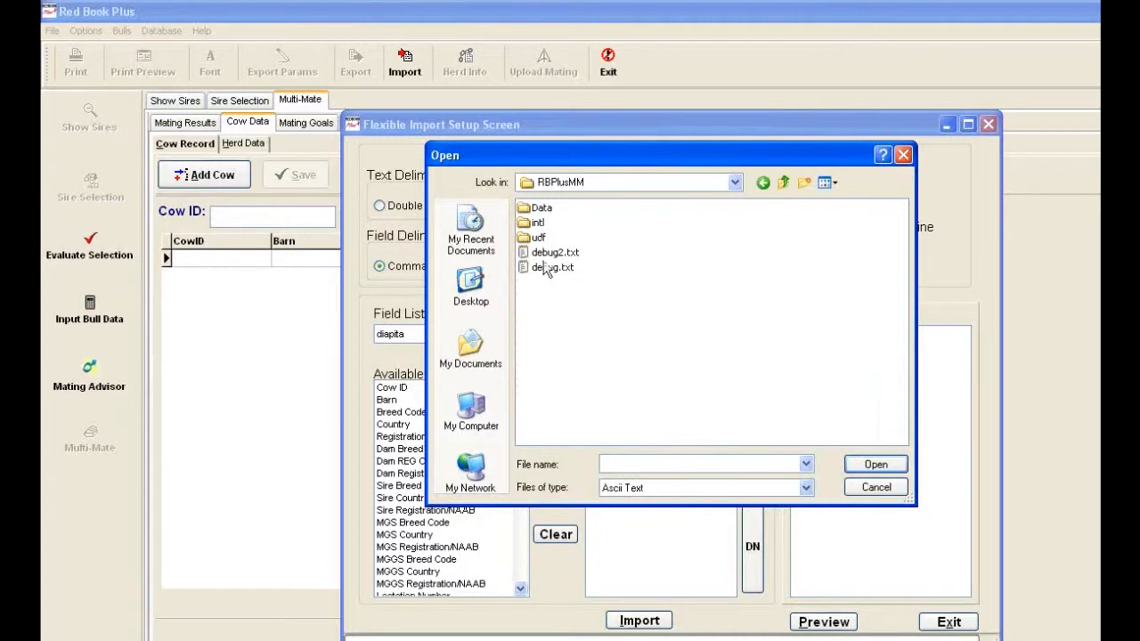
click(804, 488)
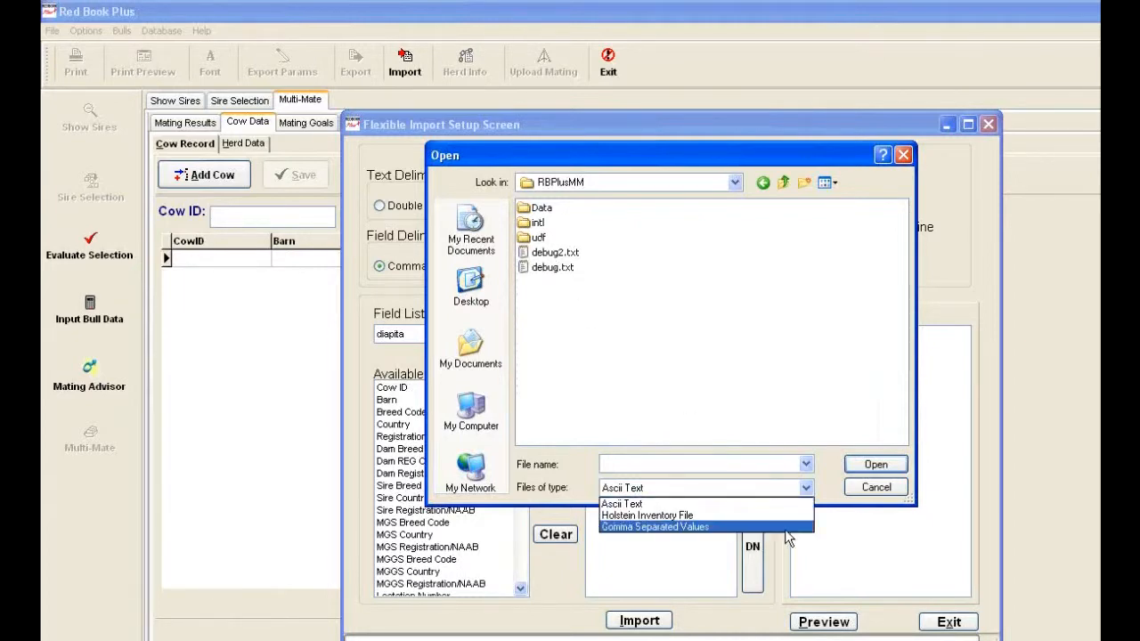
click(784, 528)
click(643, 253)
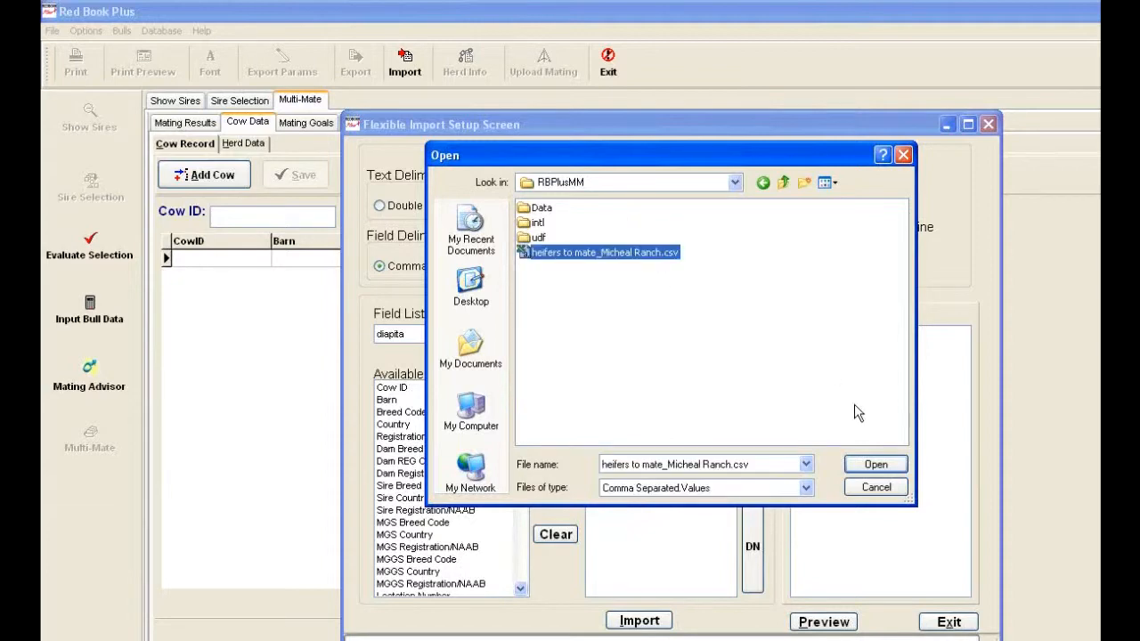
click(871, 466)
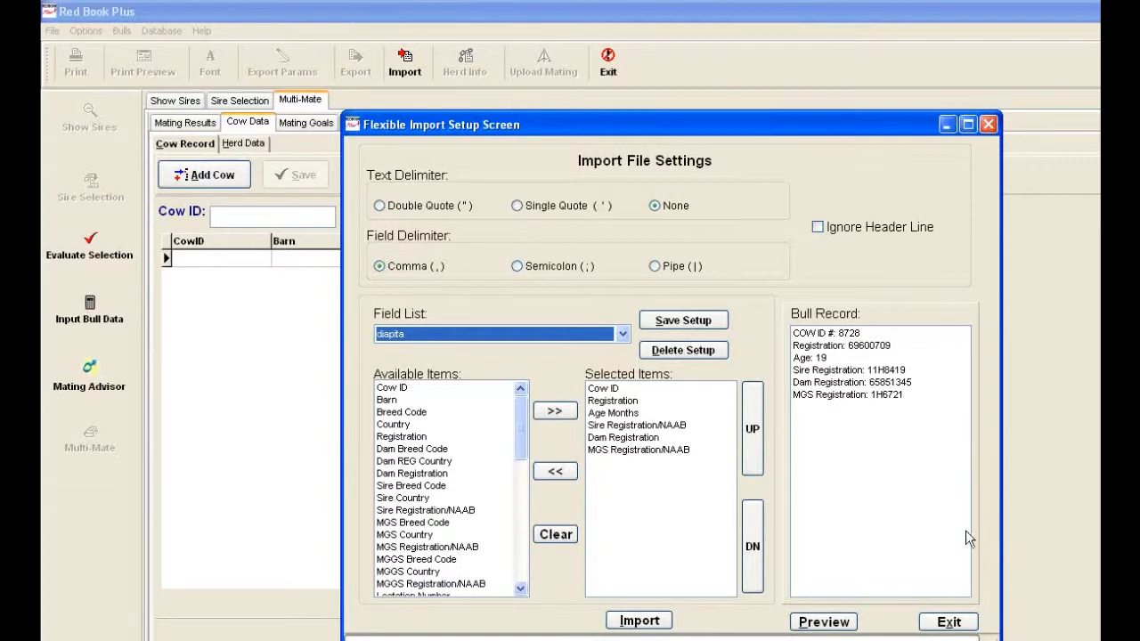
click(967, 623)
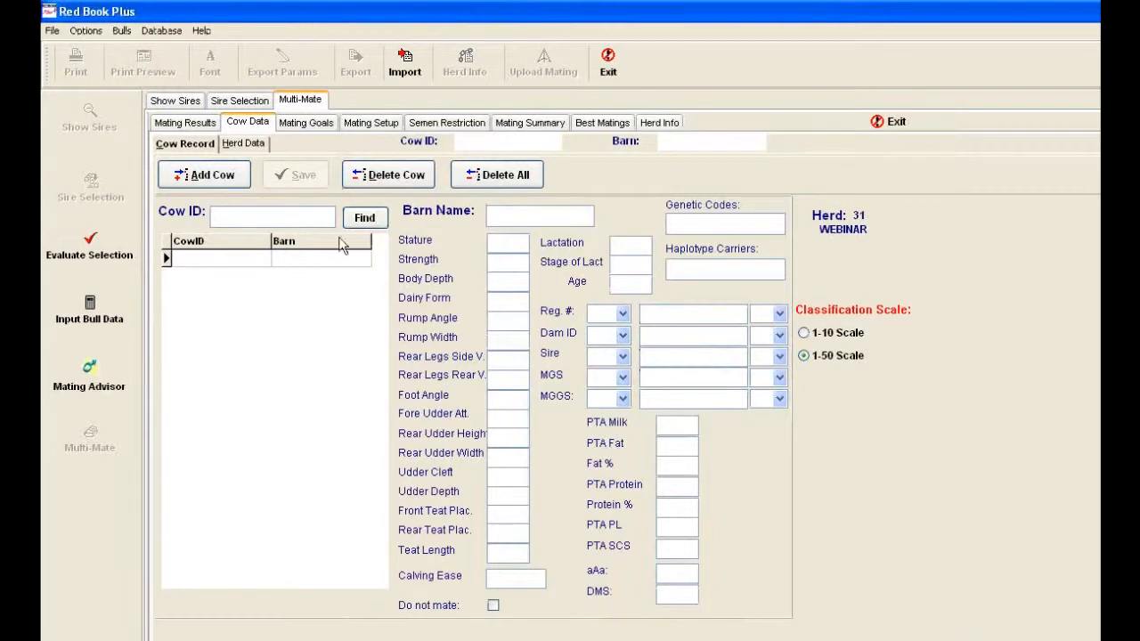
Step: Import the Holstein inventory file webinar.mat without the flexible import, overwriting all cow records in the herd
click(413, 64)
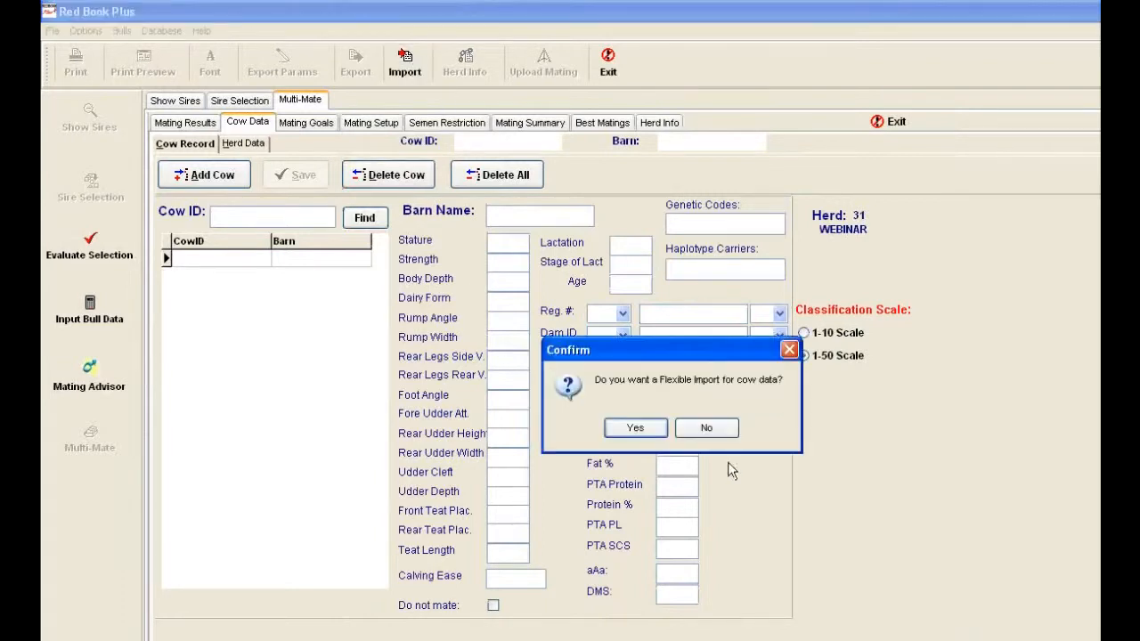
click(708, 430)
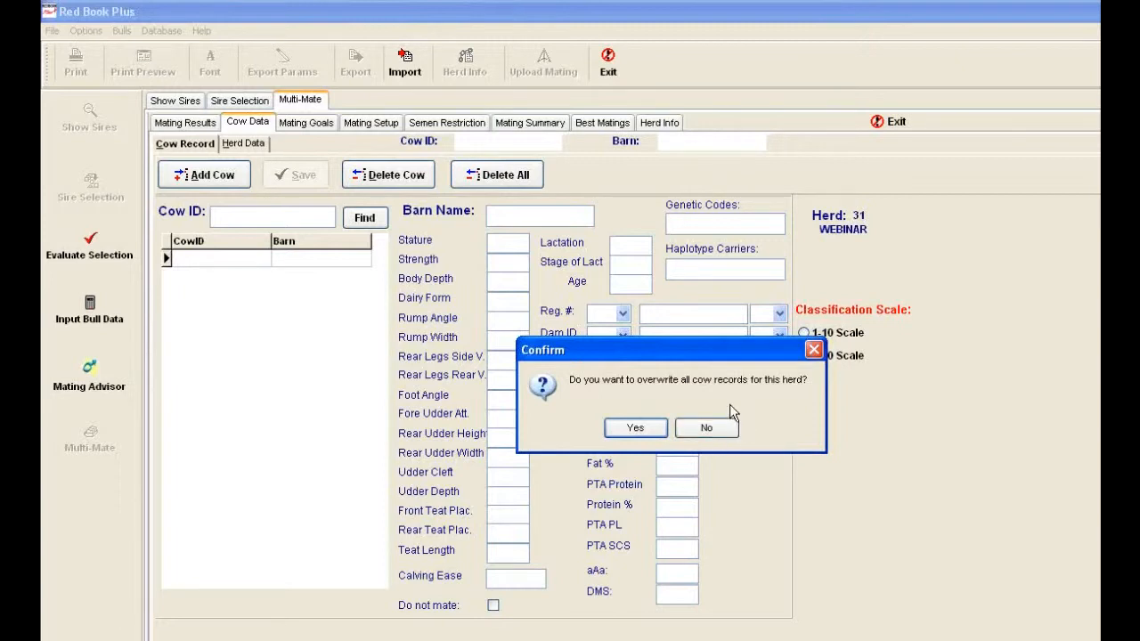
click(650, 429)
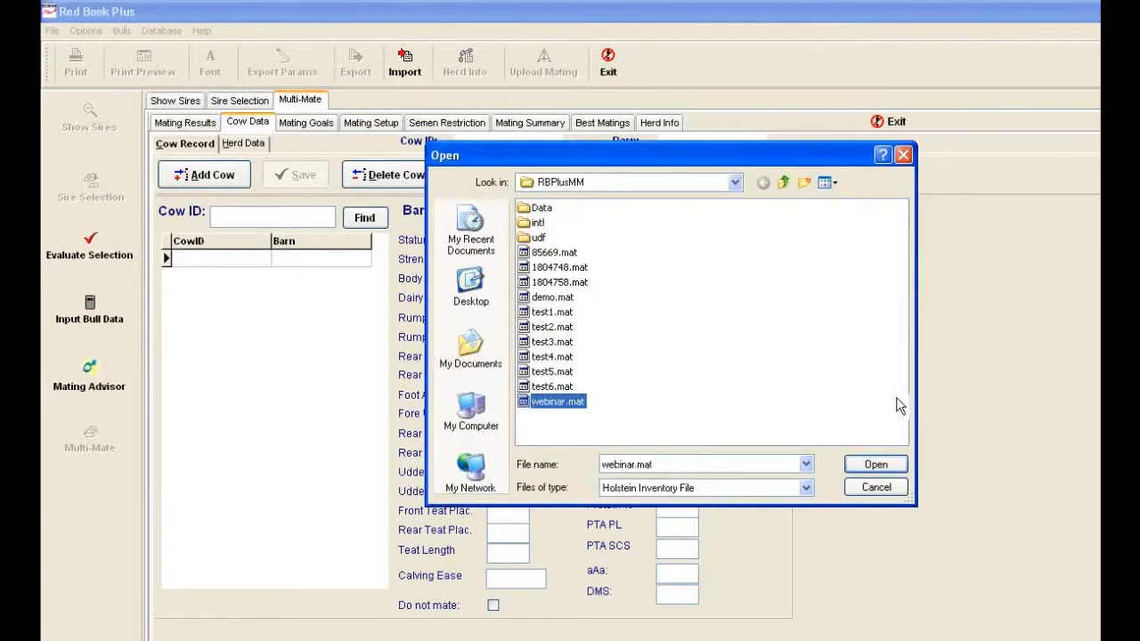
click(874, 465)
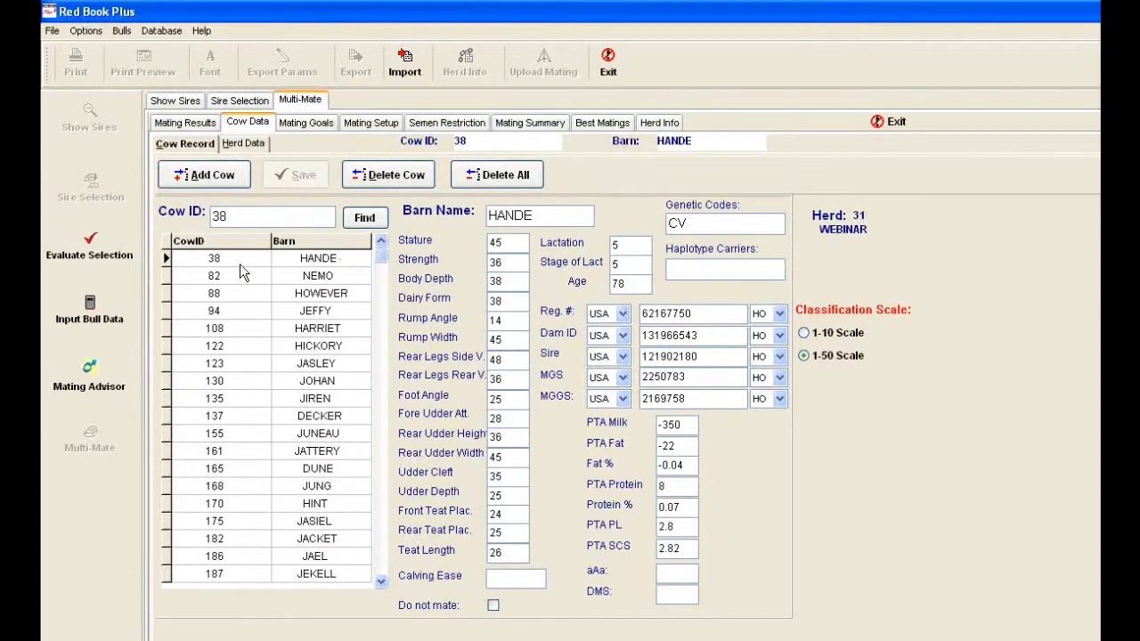
Step: Review the individual records of cows 38 and 155, examine all columns of the herd data table, and return to the cow record
click(369, 258)
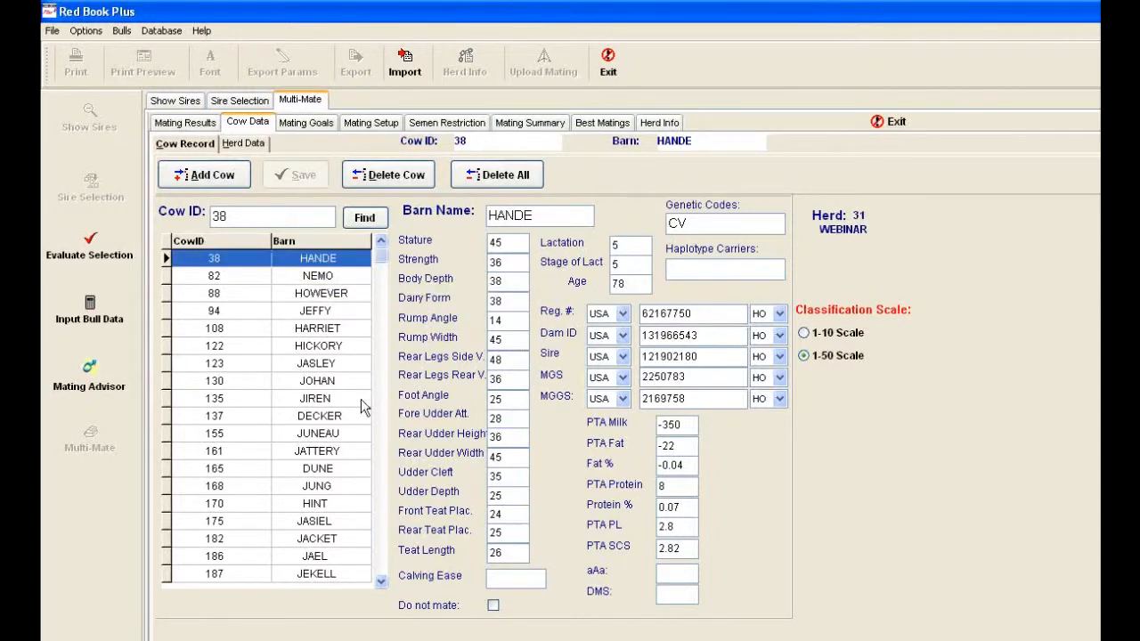
click(343, 428)
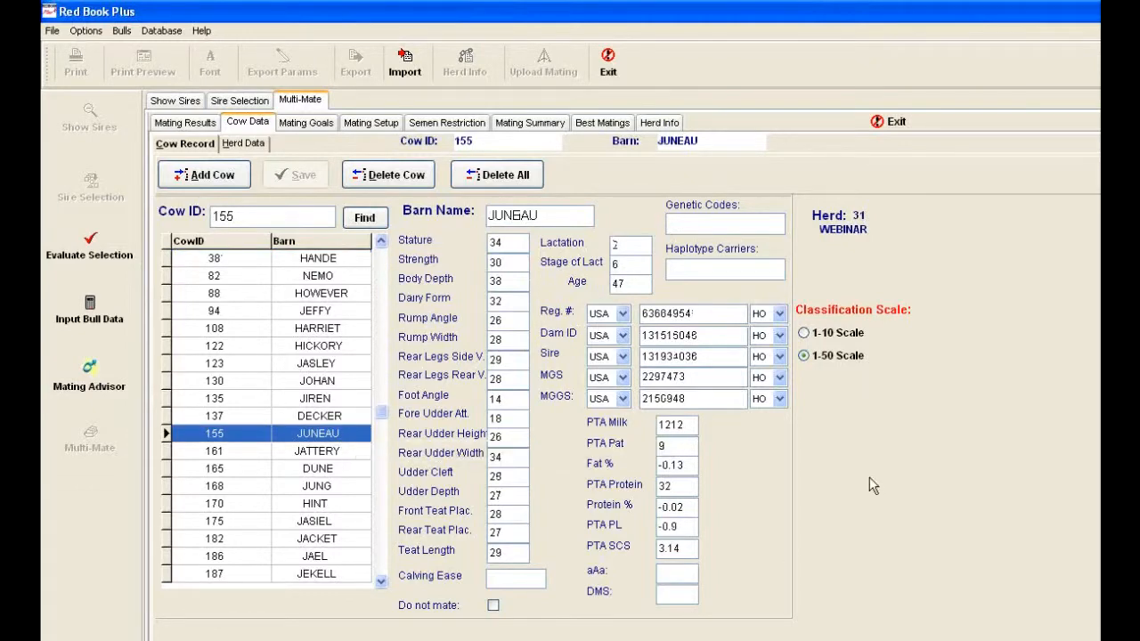
click(237, 145)
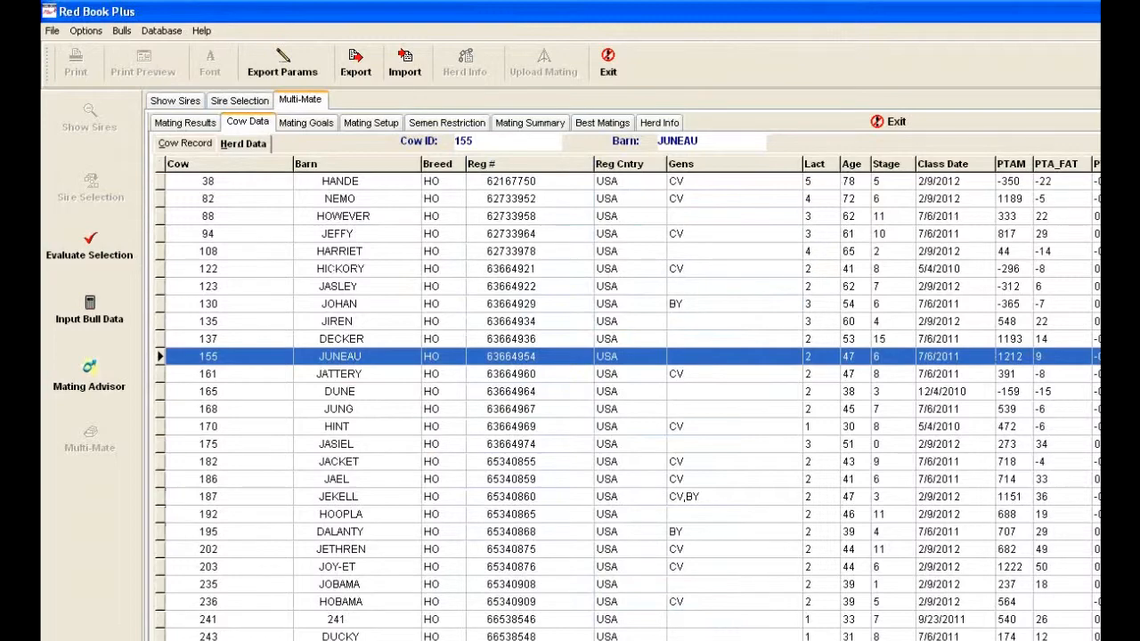
scroll(633, 397, right, 20)
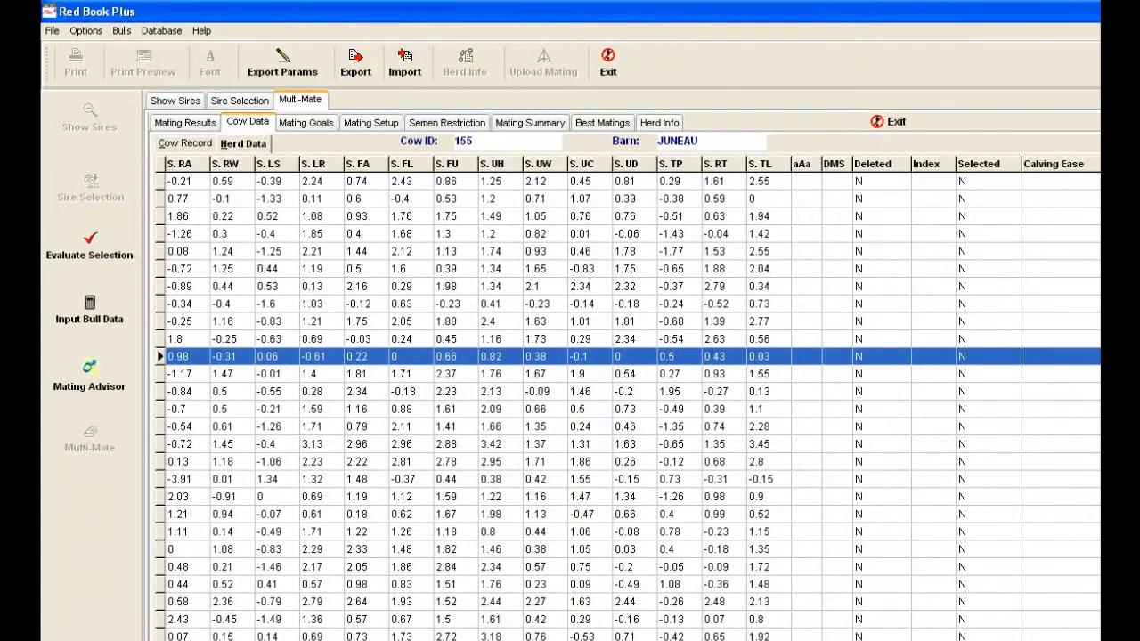
scroll(632, 397, left, 5)
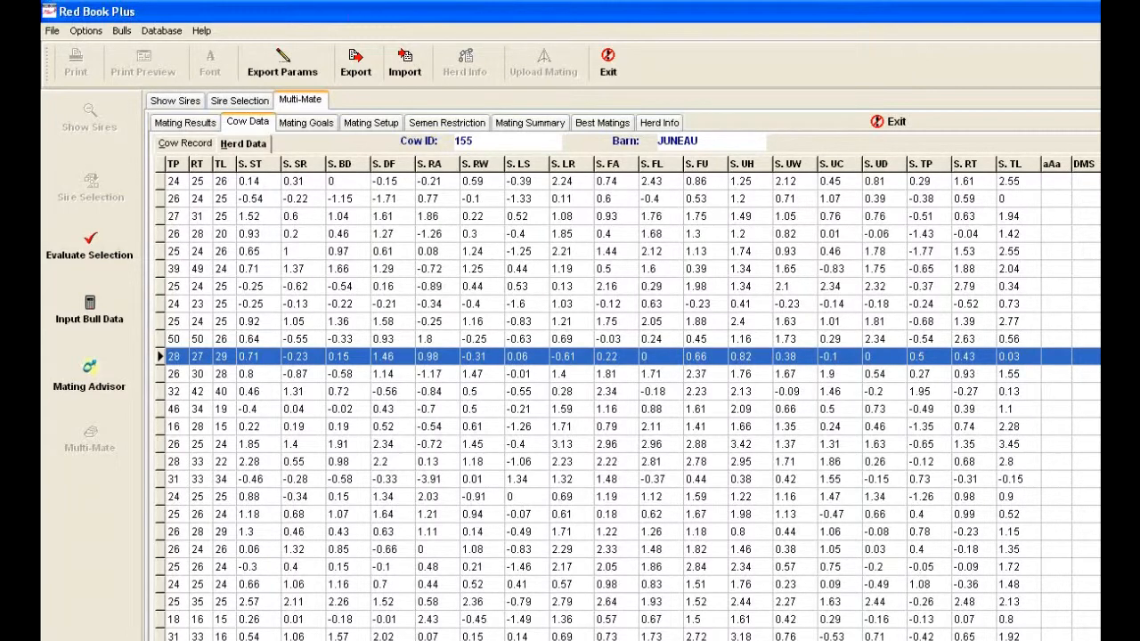
scroll(632, 398, left, 10)
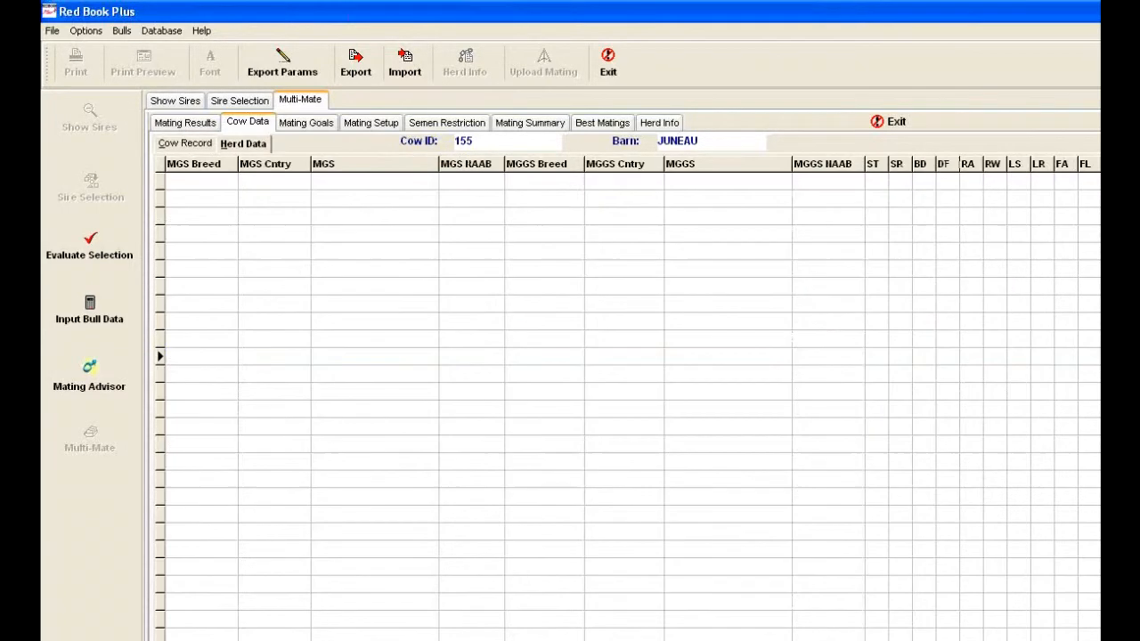
scroll(632, 398, left, 10)
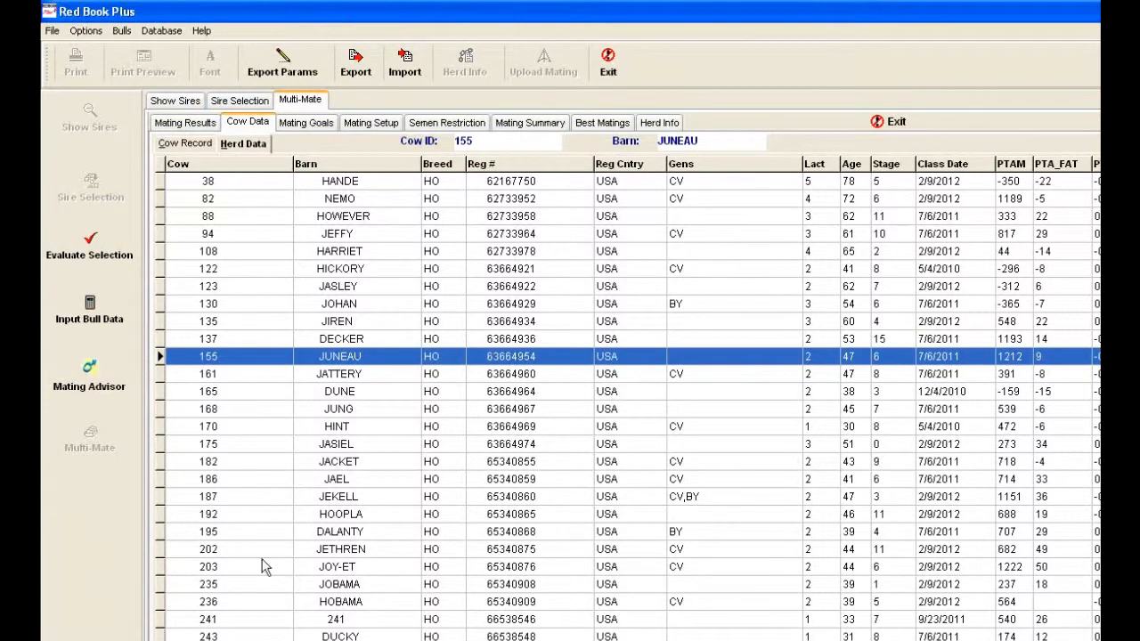
click(174, 150)
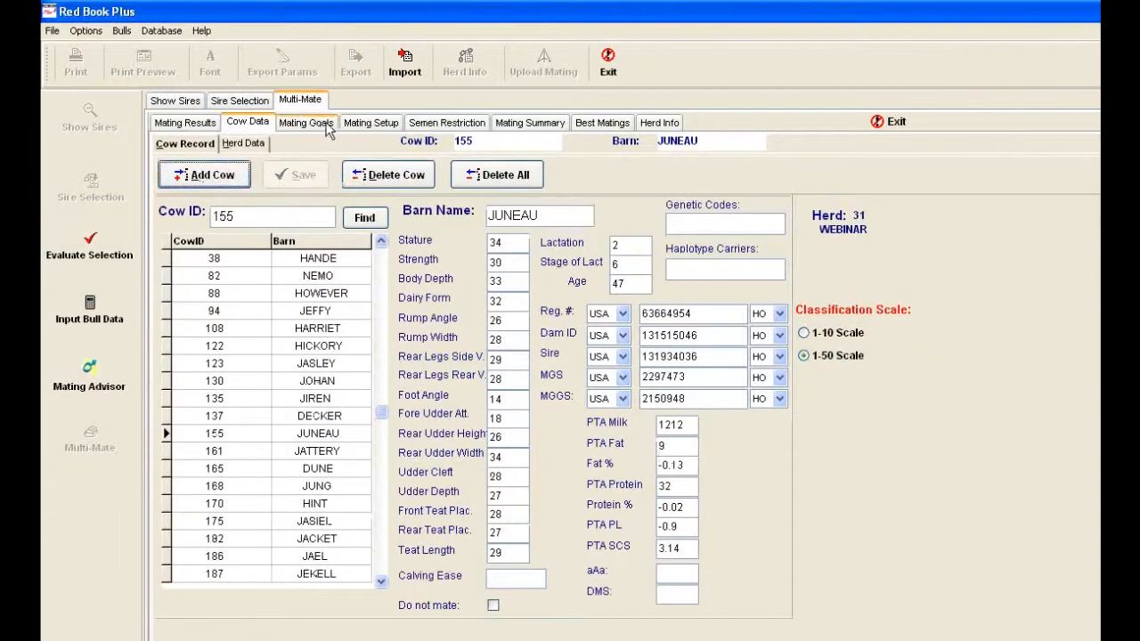
Step: Apply the MAXIMUM VALUE defaults to the linear mating goals and look at the default weight sets
click(294, 130)
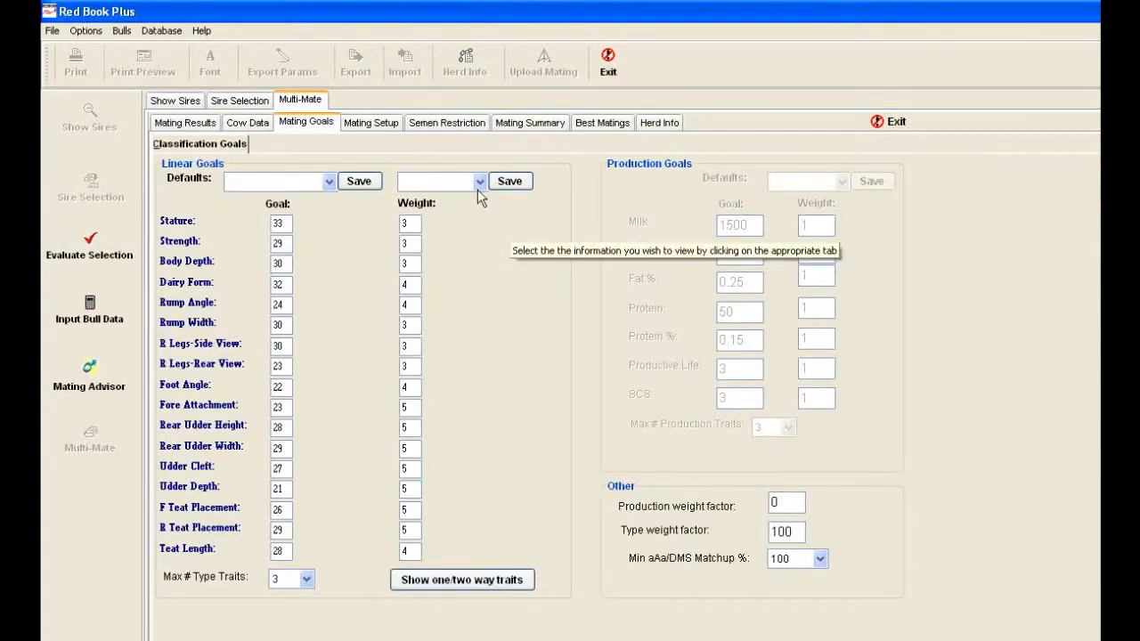
click(330, 182)
click(329, 183)
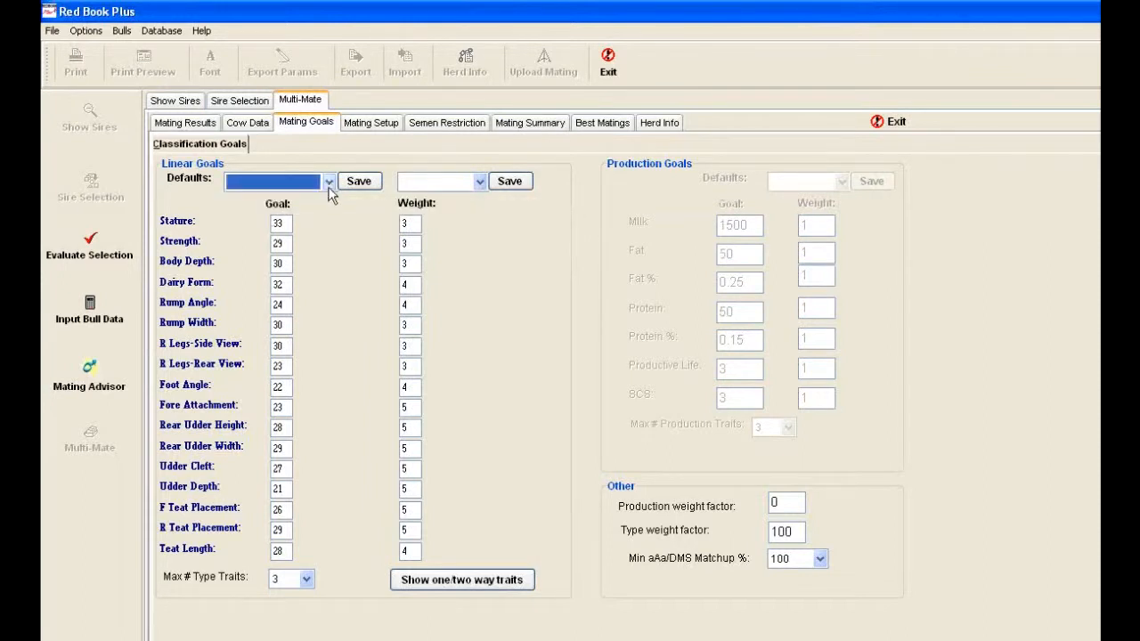
click(330, 183)
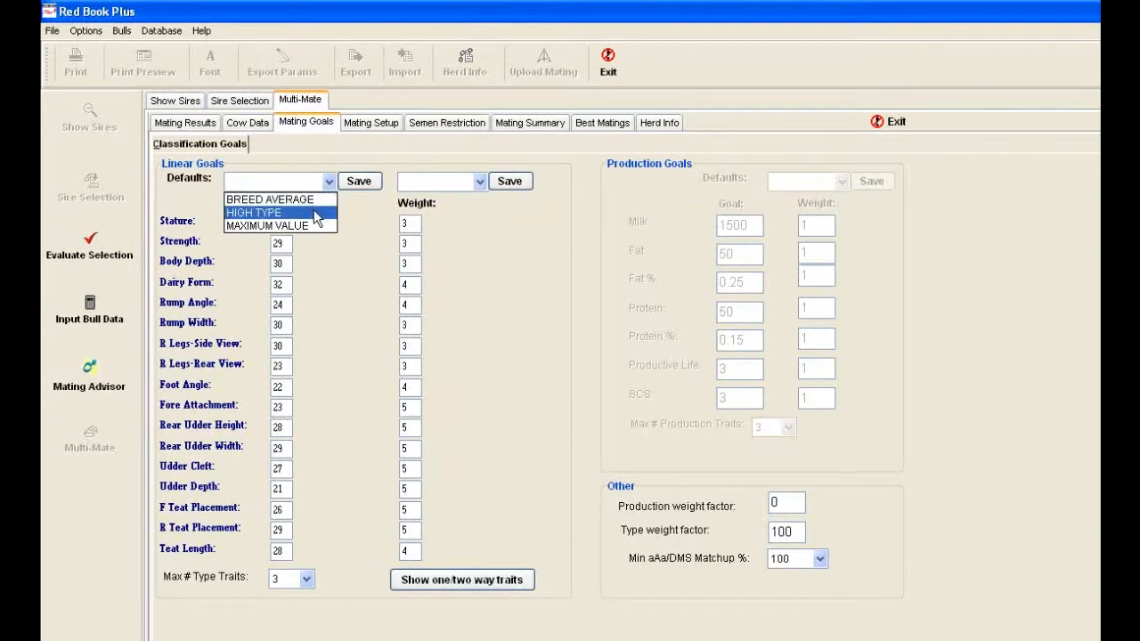
click(318, 225)
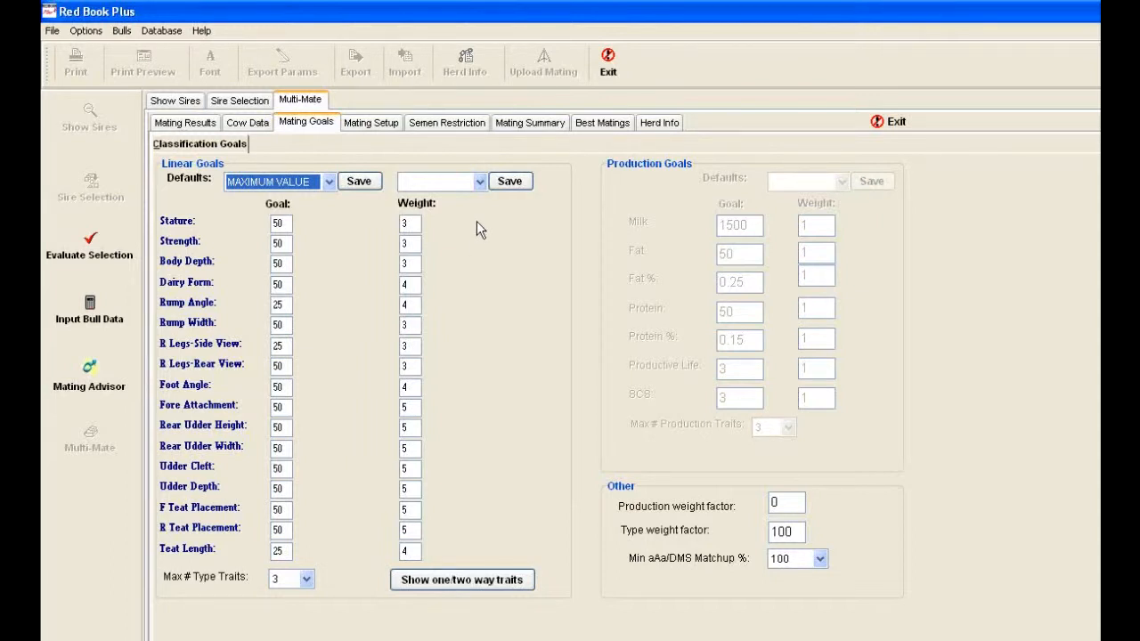
click(479, 182)
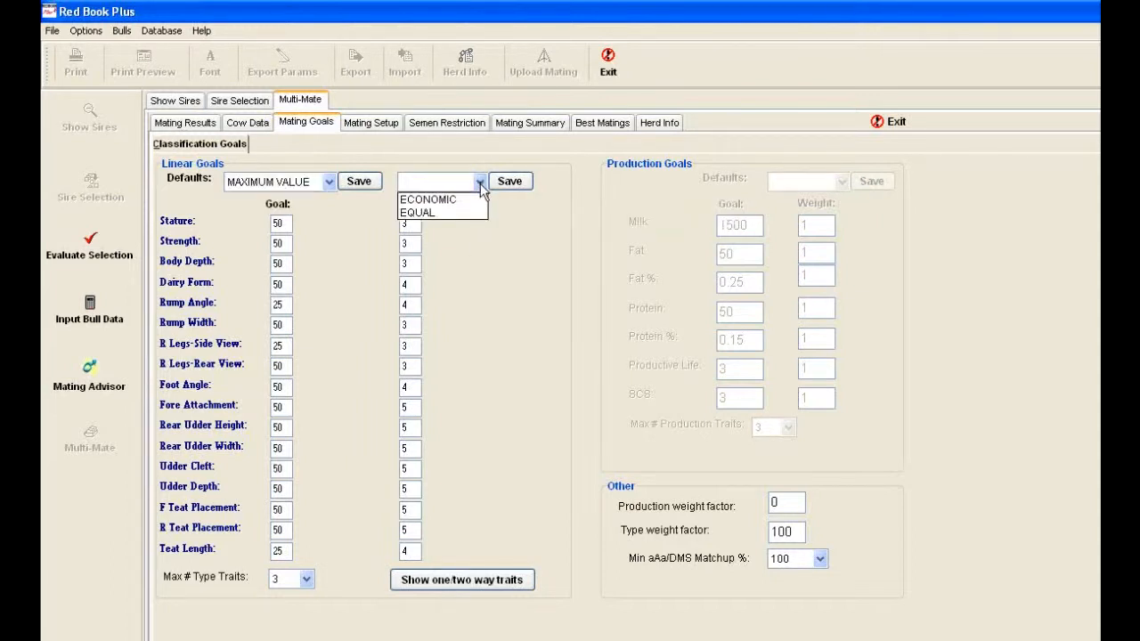
click(480, 182)
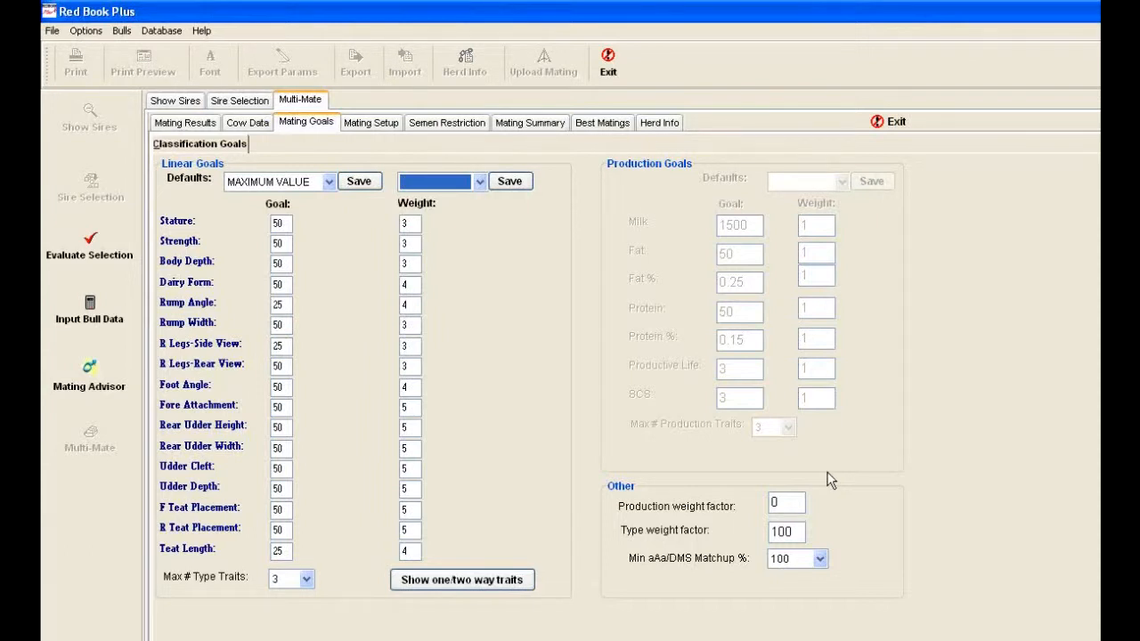
Step: Open the mating setup and look at the available mating types, keeping LINEAR
click(398, 119)
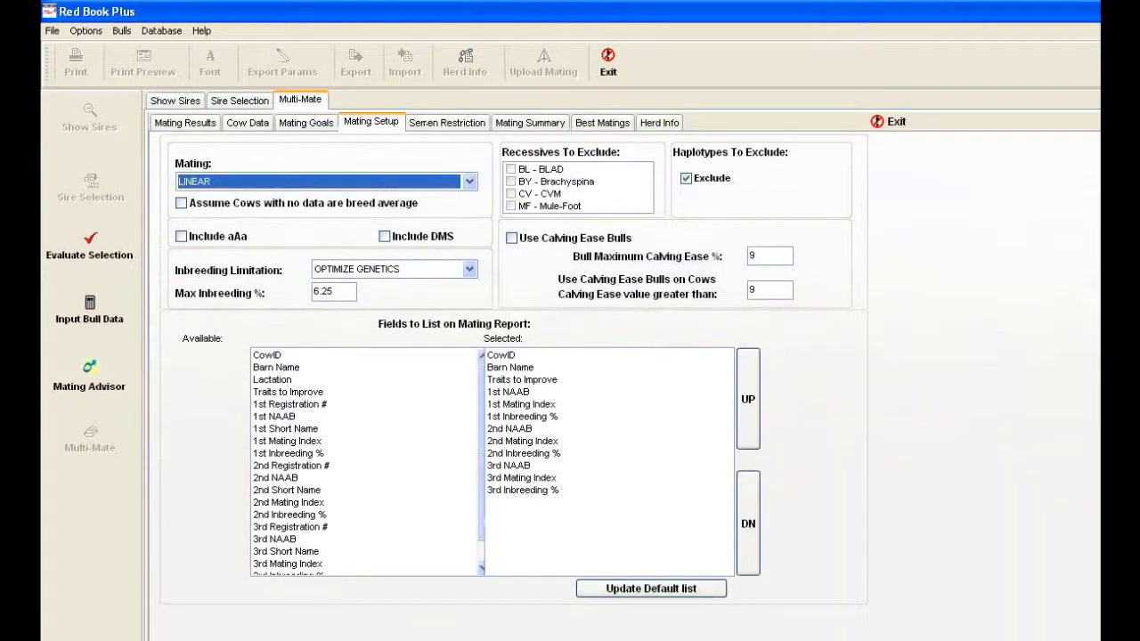
click(469, 181)
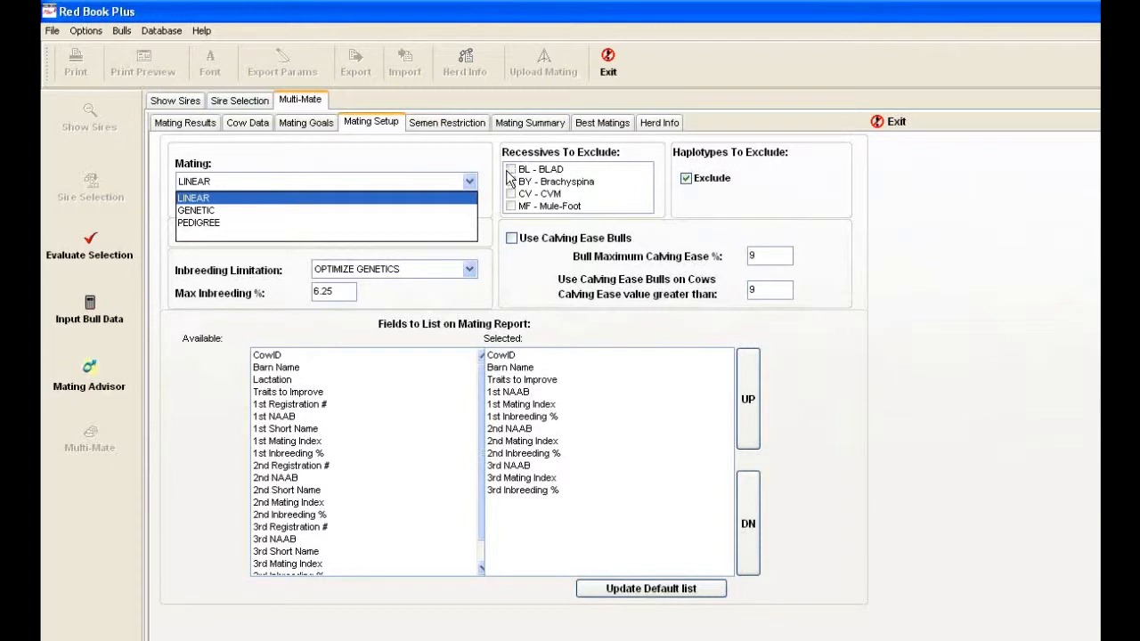
click(489, 175)
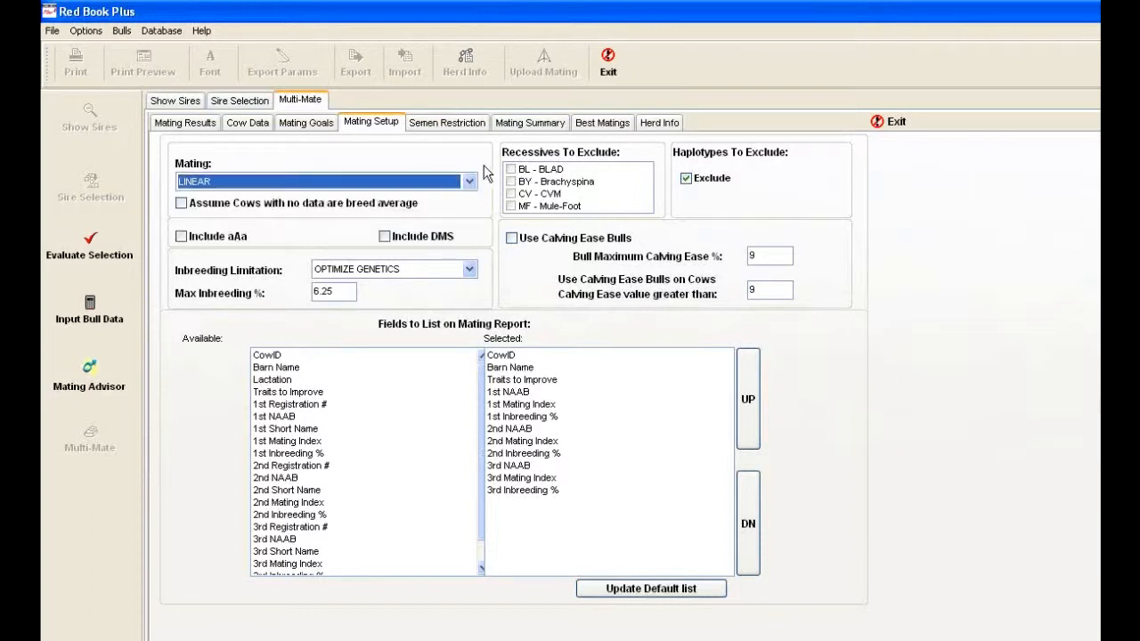
Step: Change the inbreeding limitation to MAXIMUM INBREEDING % and set the maximum inbreeding to 4
click(470, 270)
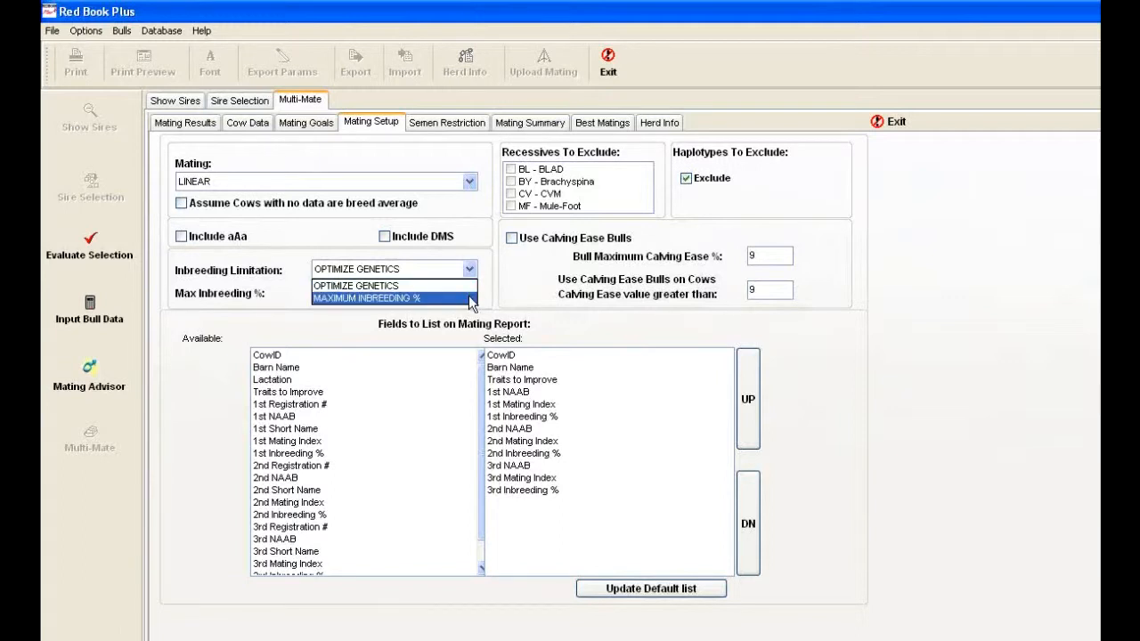
click(471, 301)
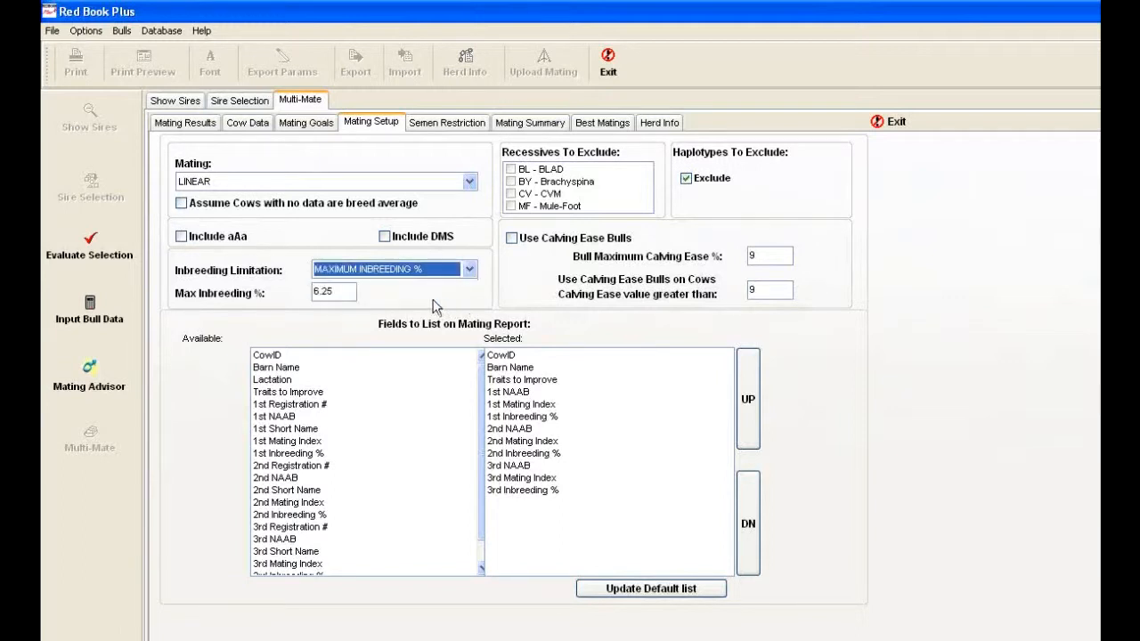
click(347, 292)
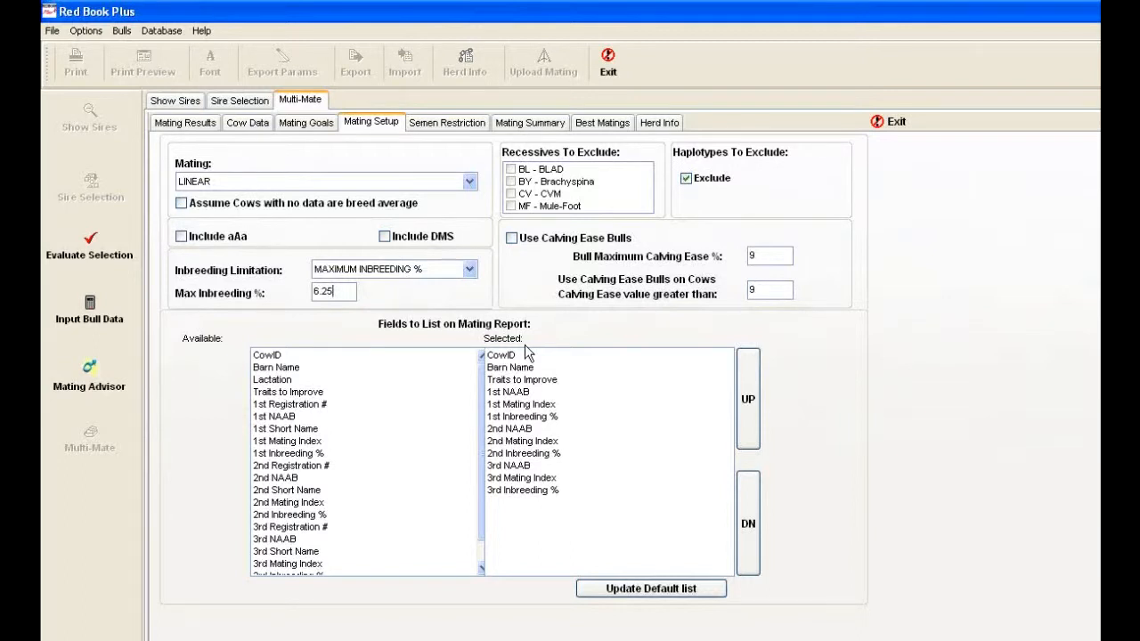
key(BackSpace)
key(BackSpace)
key(BackSpace)
key(BackSpace)
text(4)
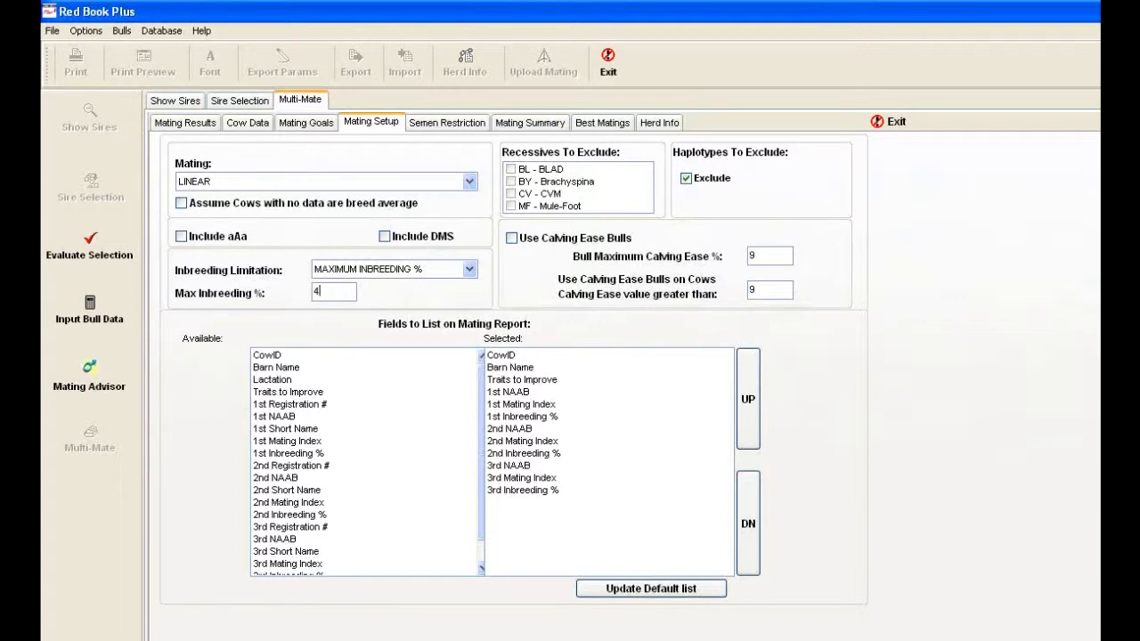
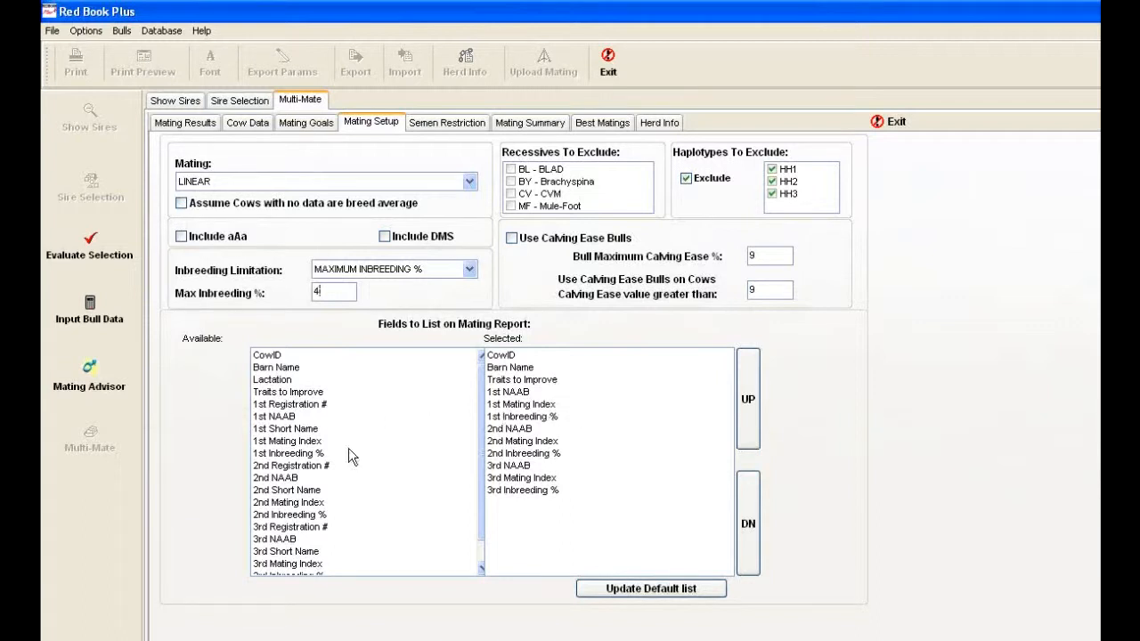
Step: Add the 1st Short Name, 2nd Short Name and 3rd Short Name fields to the mating report
double_click(311, 431)
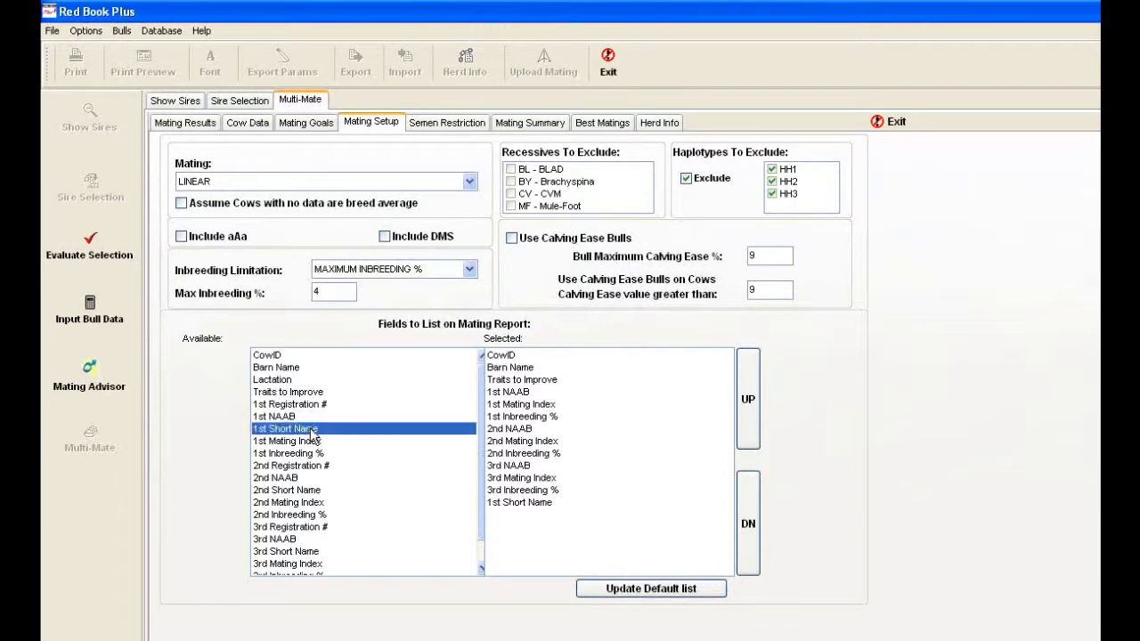
double_click(305, 490)
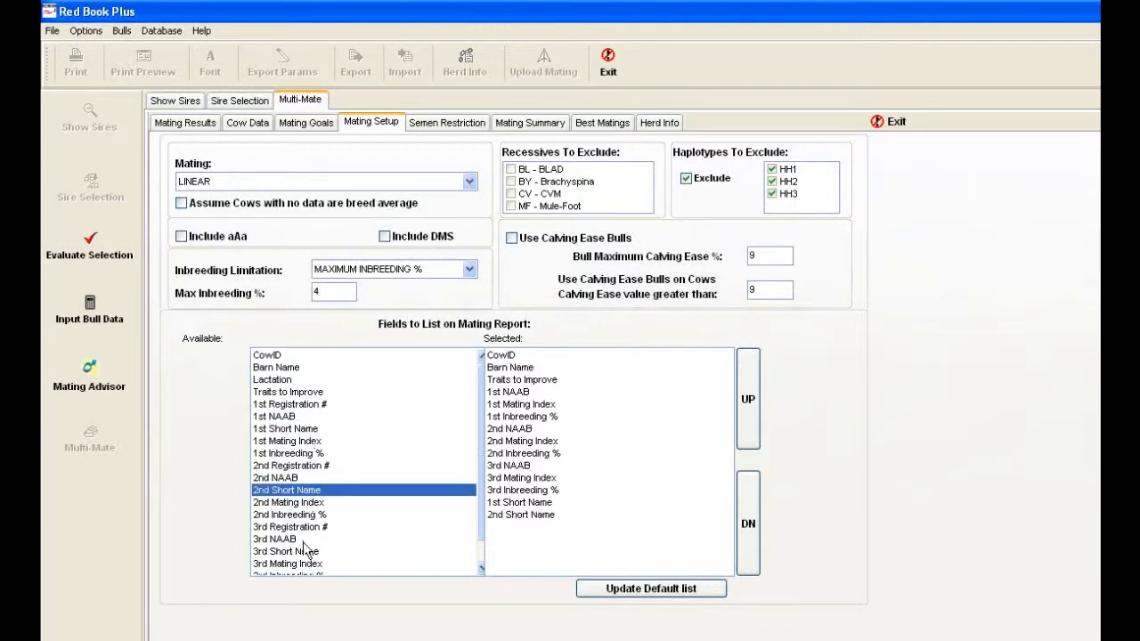
click(303, 552)
double_click(303, 552)
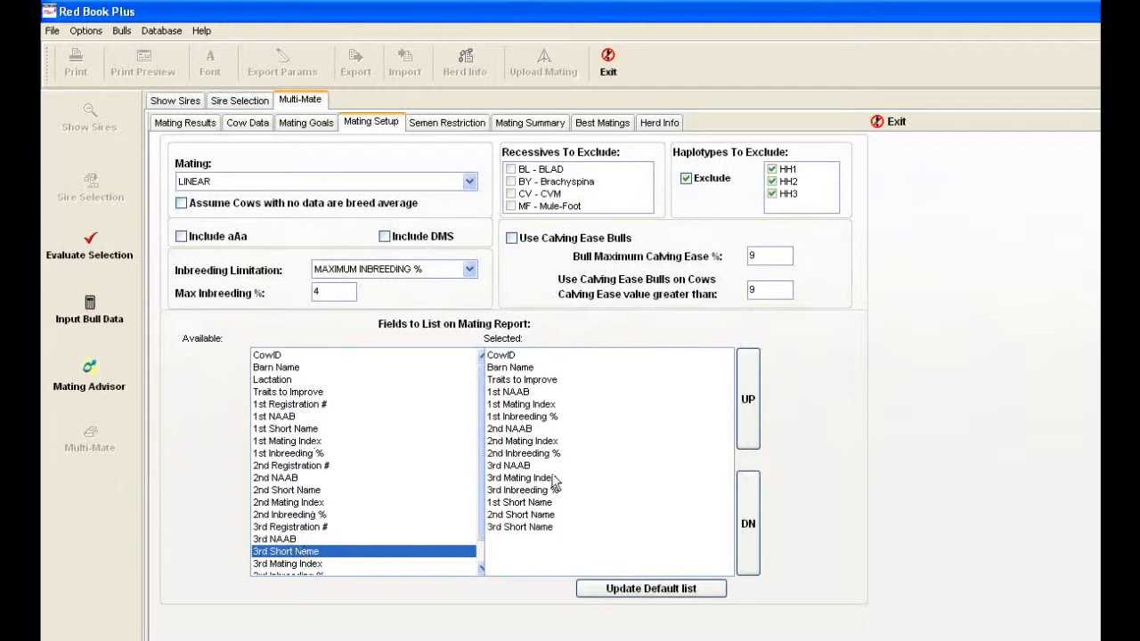
Step: Move 1st Short Name up in the selected report fields to sit between 1st Mating Index and 1st Inbreeding %
click(552, 491)
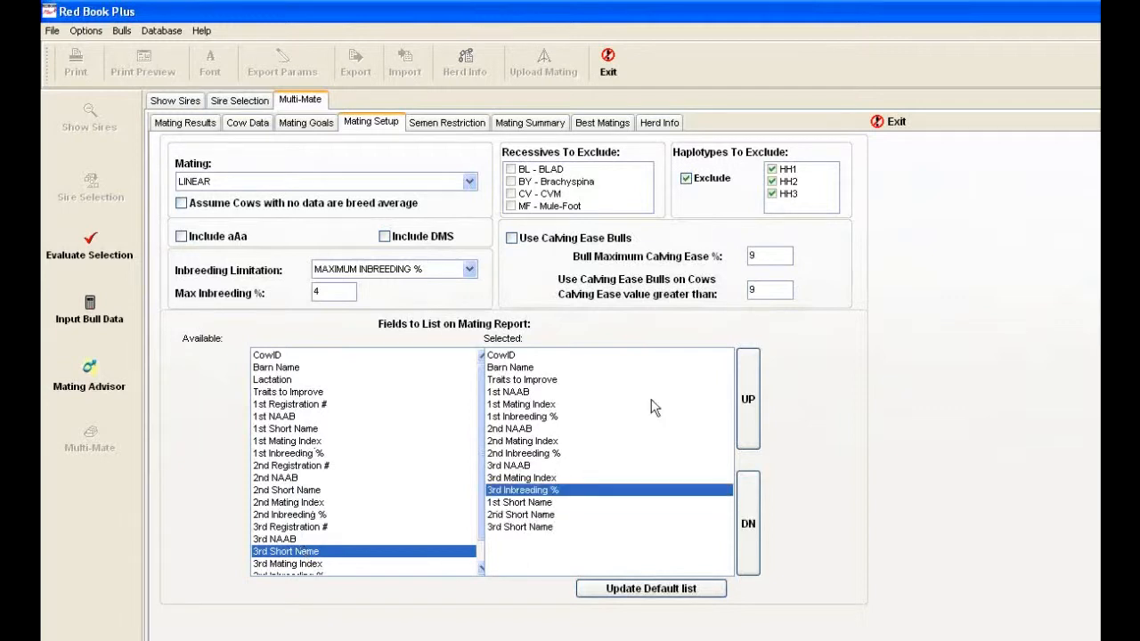
click(543, 504)
click(740, 406)
click(740, 406)
click(740, 406)
click(740, 406)
click(736, 412)
click(735, 411)
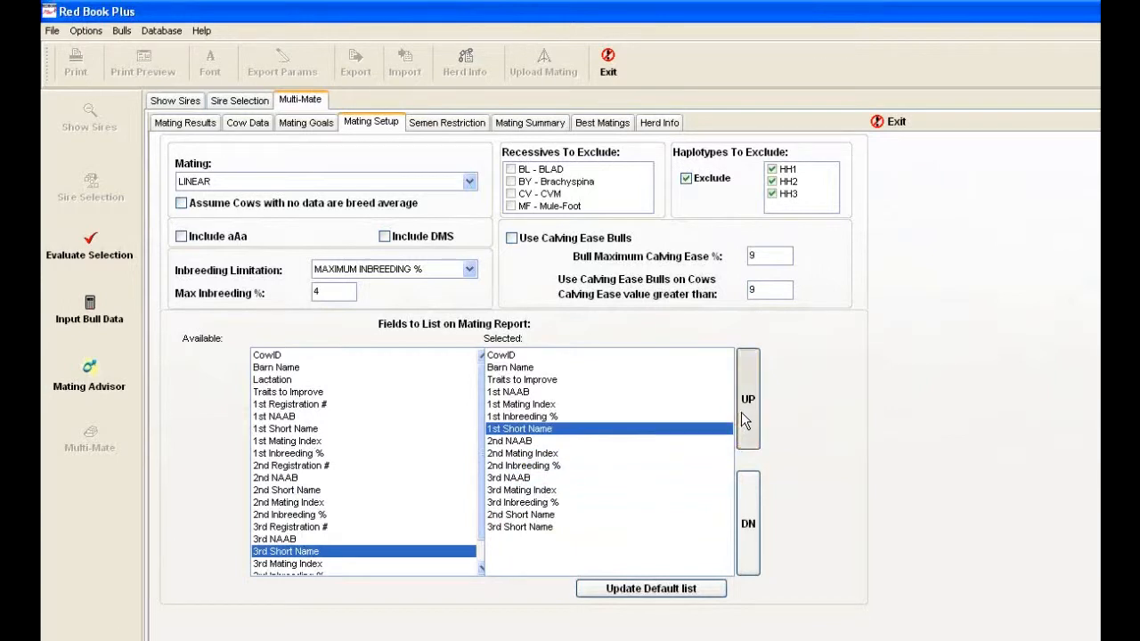
click(739, 413)
Step: Move 2nd Short Name up in the selected report fields to directly below 2nd NAAB
click(503, 516)
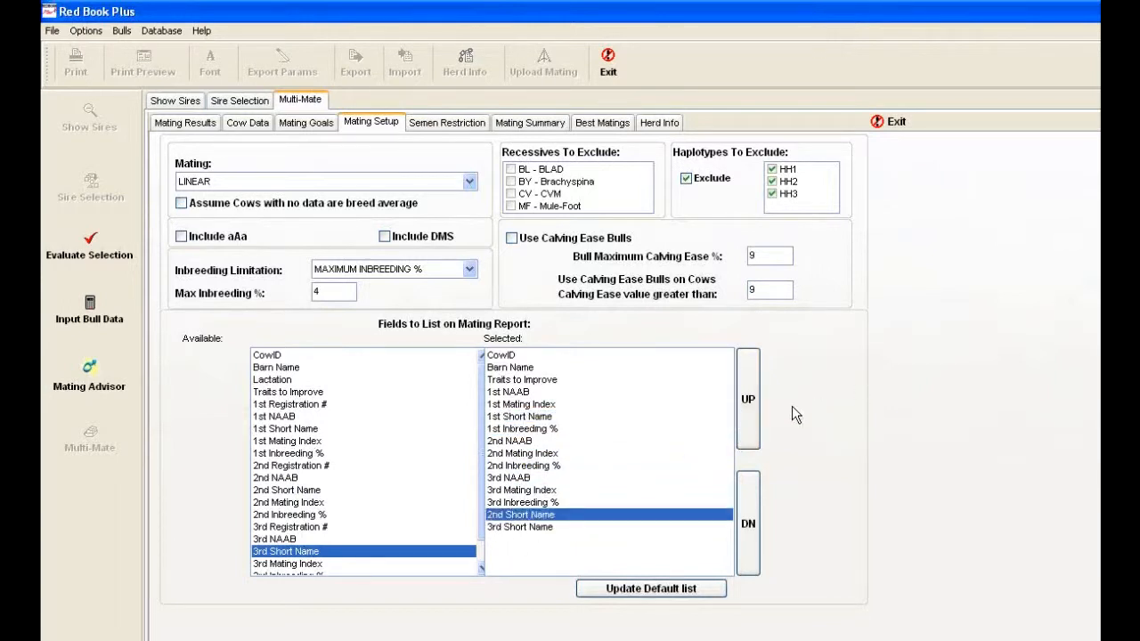
click(754, 408)
click(754, 407)
click(753, 408)
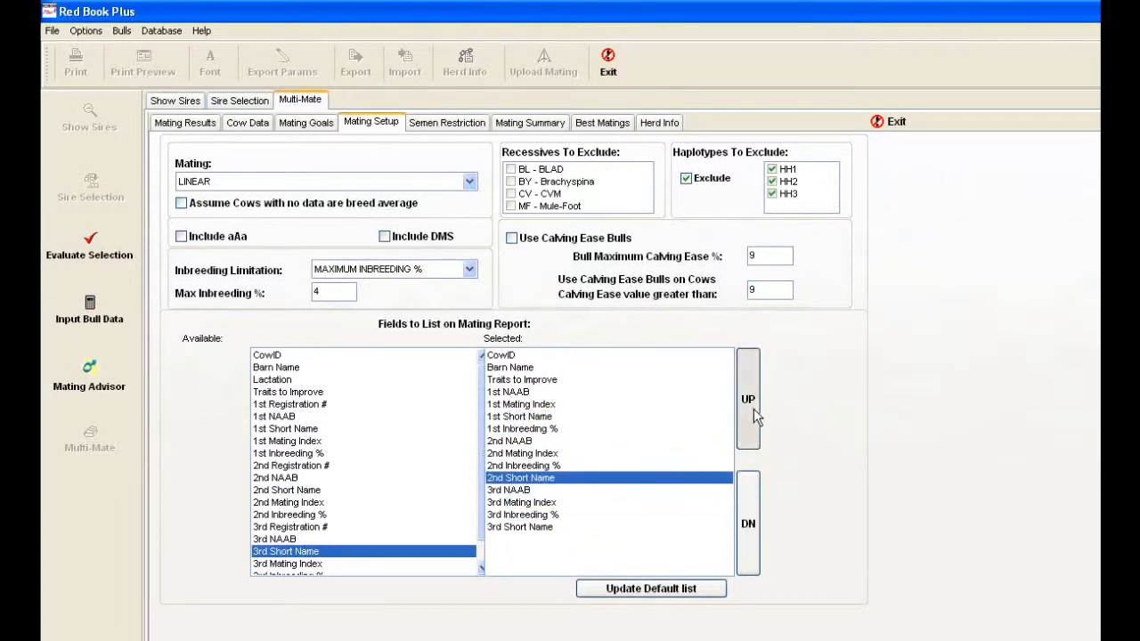
click(753, 409)
click(753, 408)
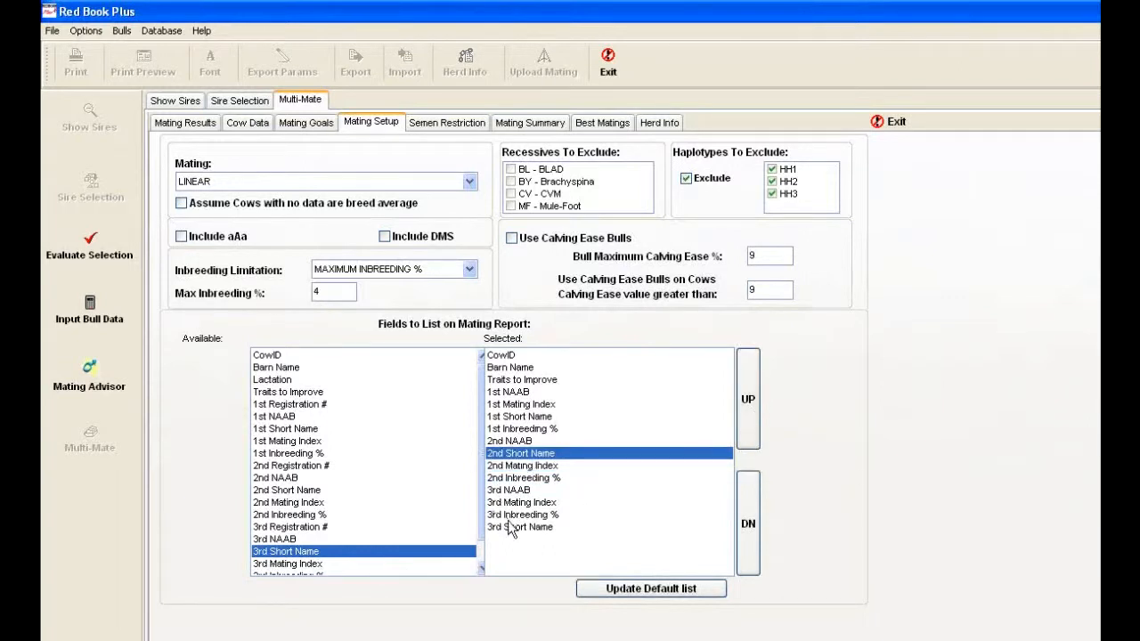
Step: Move 3rd Short Name up in the selected report fields to directly above 3rd NAAB
click(512, 527)
click(747, 401)
click(747, 398)
click(747, 398)
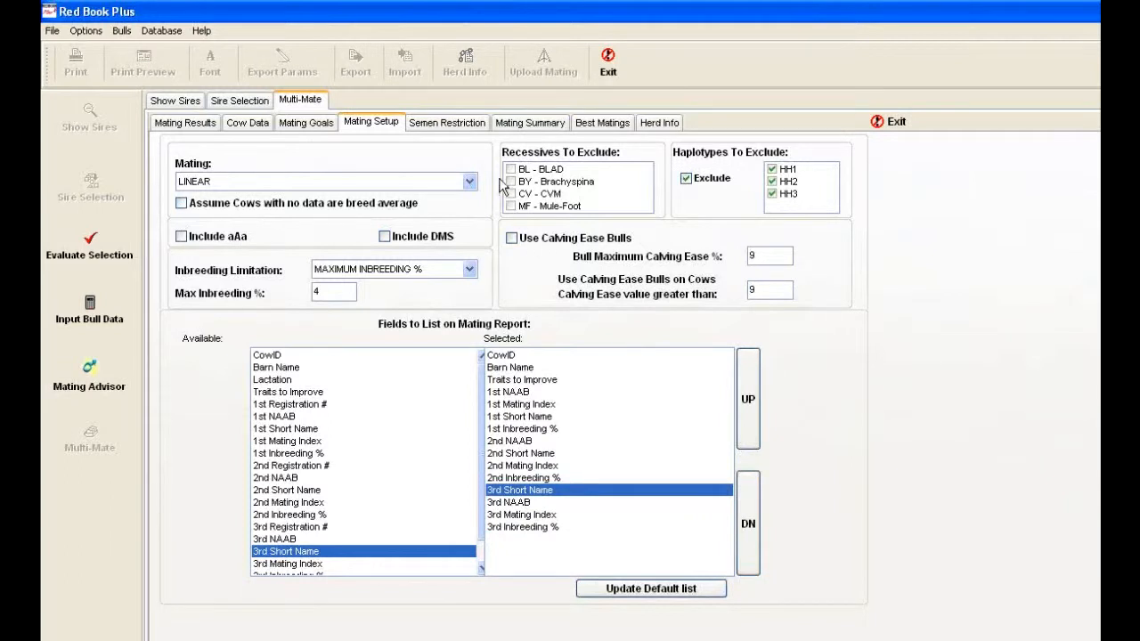
Step: Look at the semen restriction settings, then clear the existing sire selection criteria
click(469, 124)
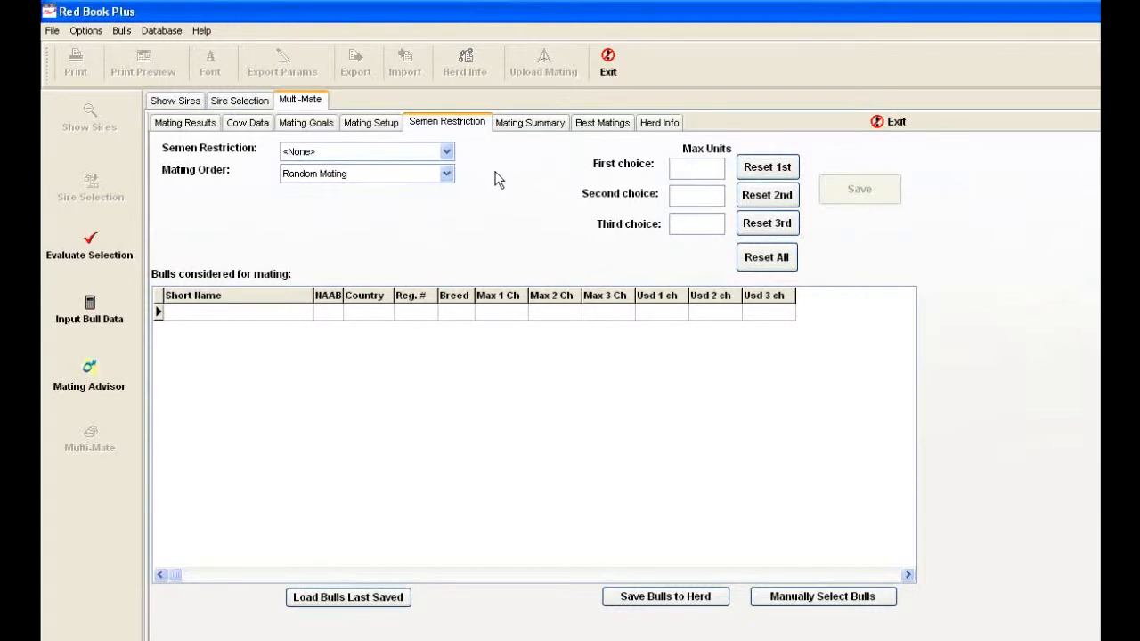
click(238, 101)
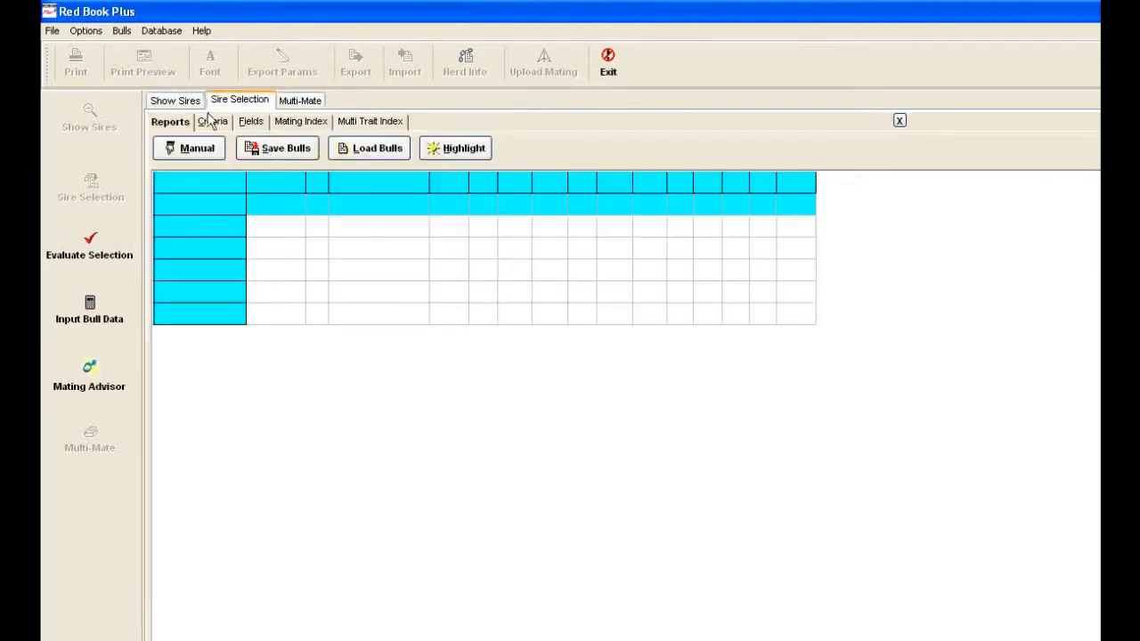
click(205, 122)
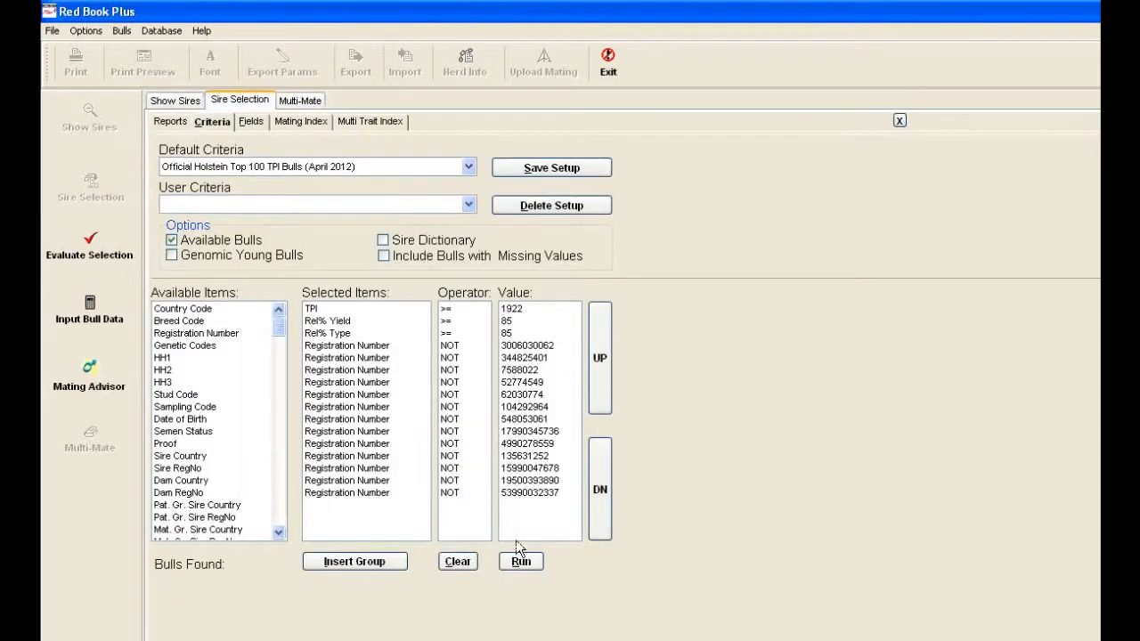
click(465, 564)
Step: Add a sire selection criterion requiring a TPI of at least 2200
drag(279, 326, 274, 366)
double_click(207, 431)
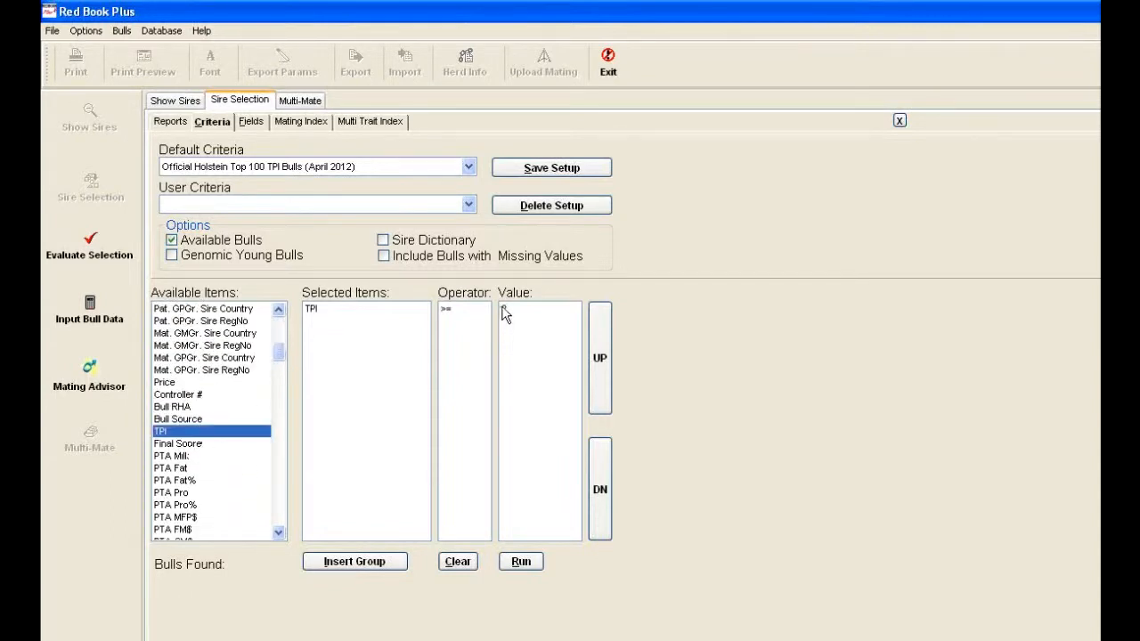
click(503, 308)
double_click(503, 308)
text(22)
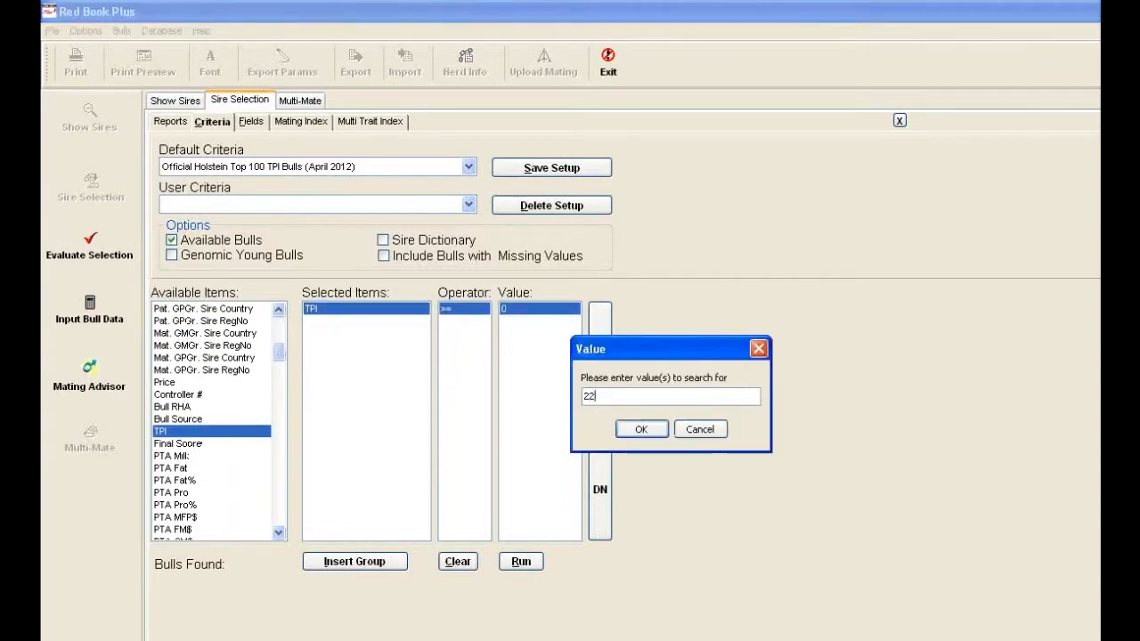
text(00)
key(Return)
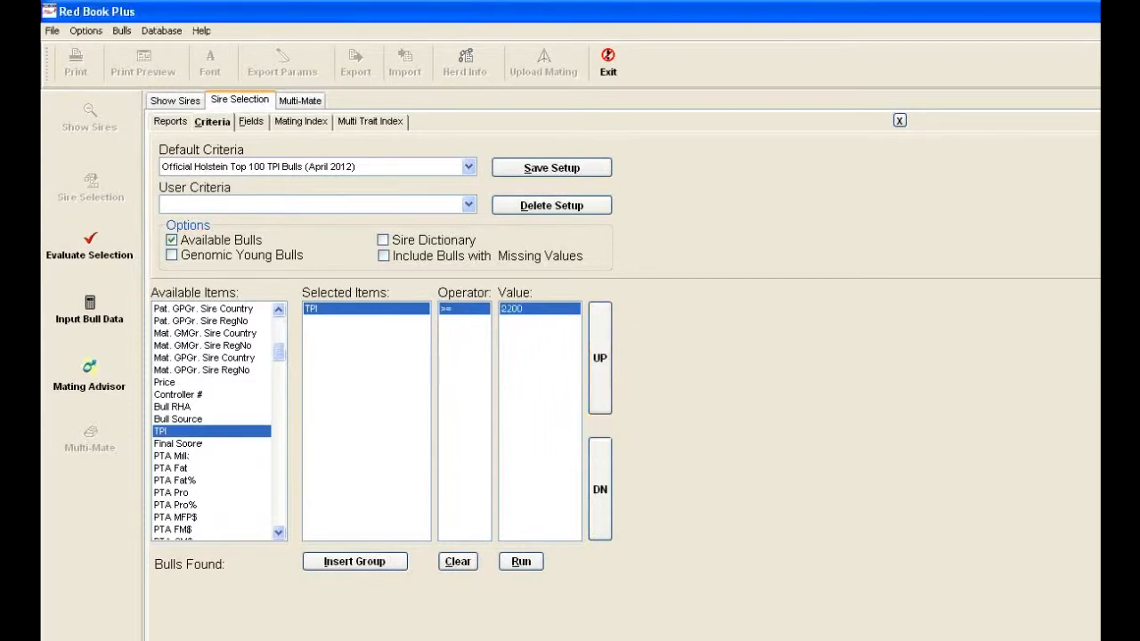
Step: Run the sire selection, view its bull report, and return to the semen restriction settings in Multi-Mate
click(521, 563)
click(162, 122)
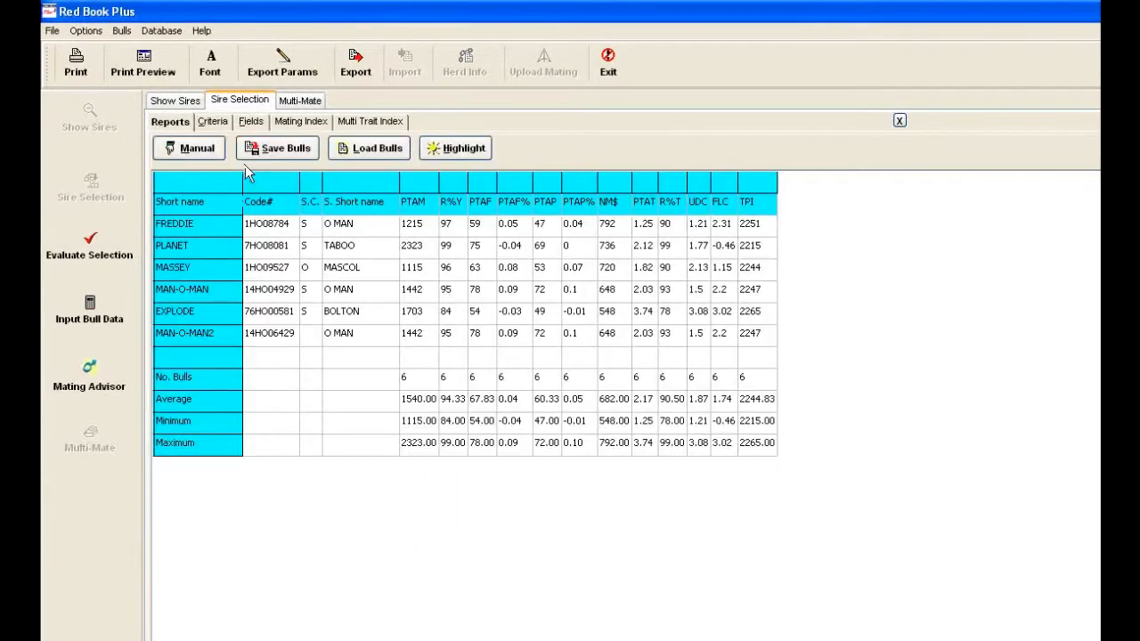
click(303, 101)
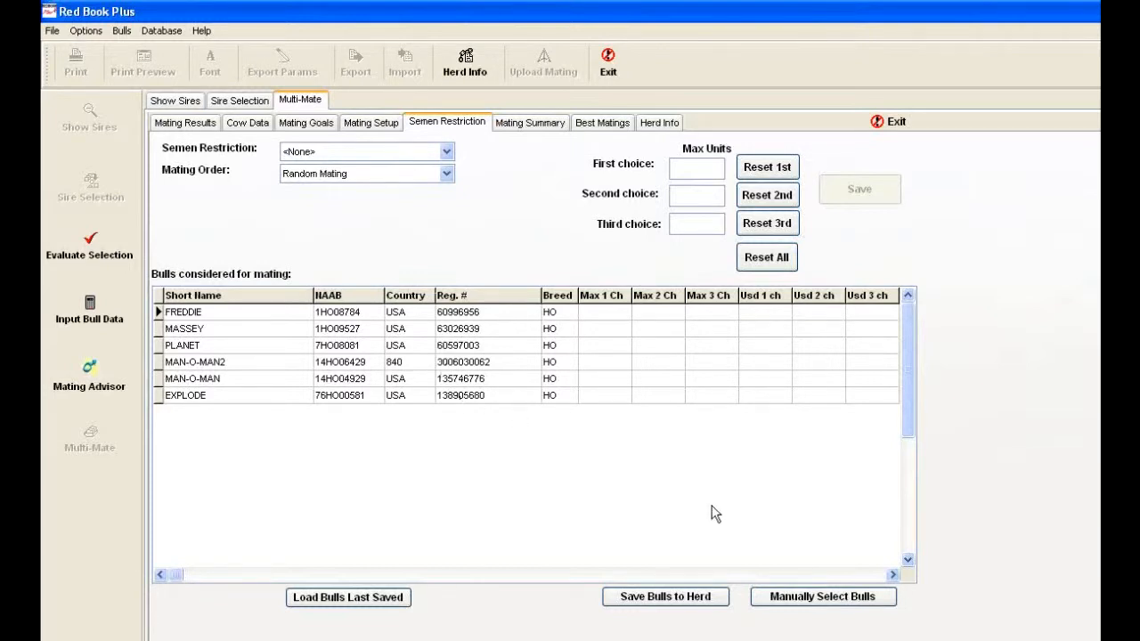
click(824, 597)
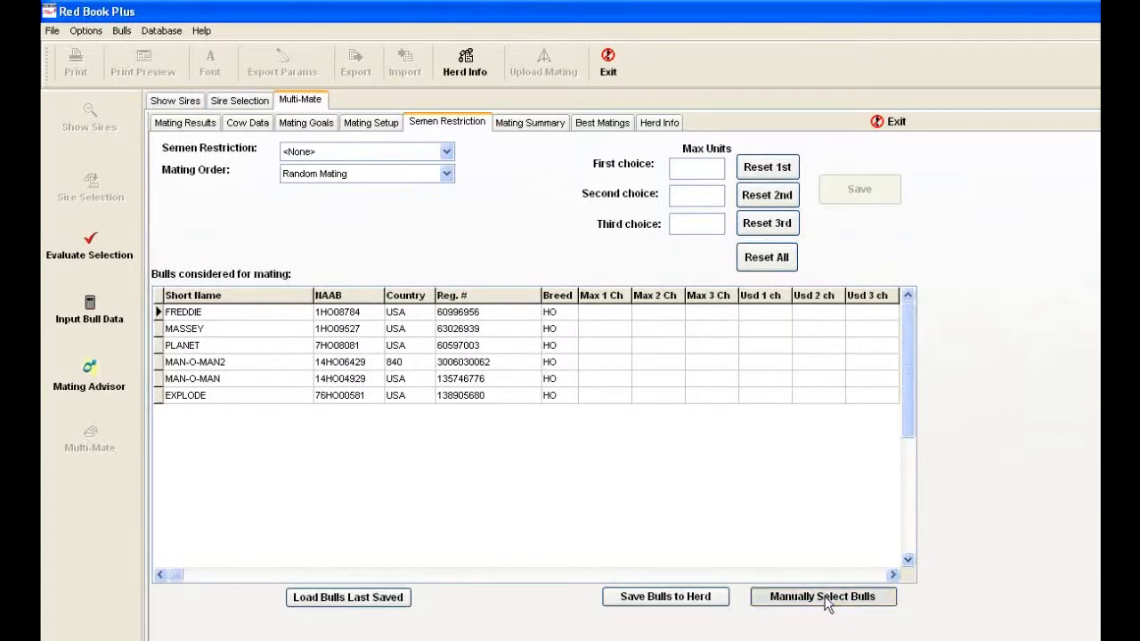
double_click(496, 280)
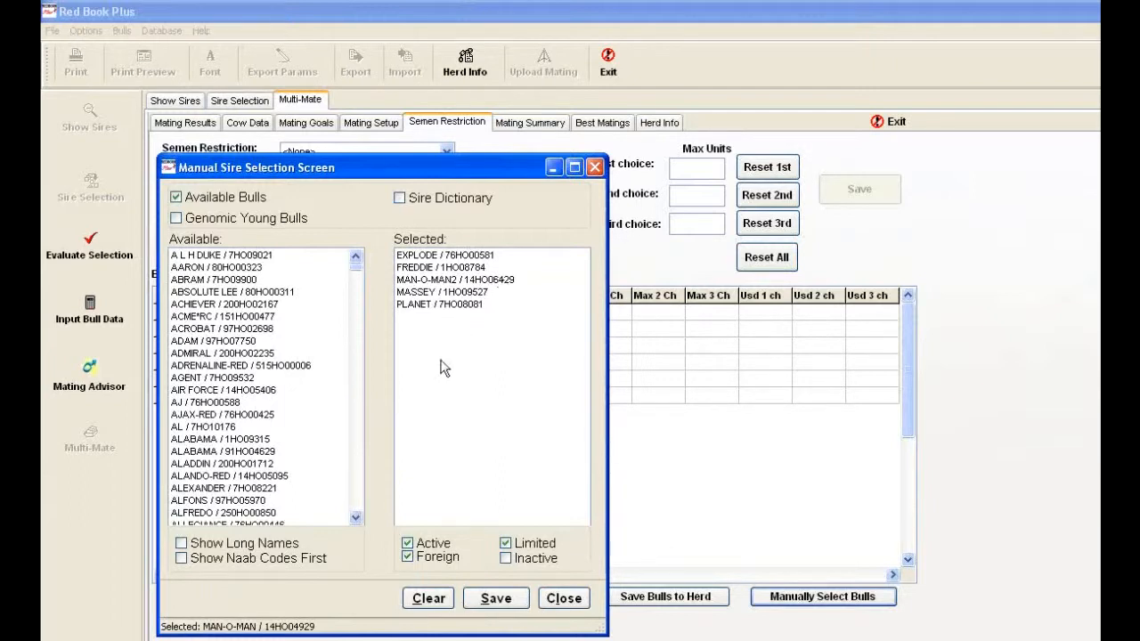
click(258, 353)
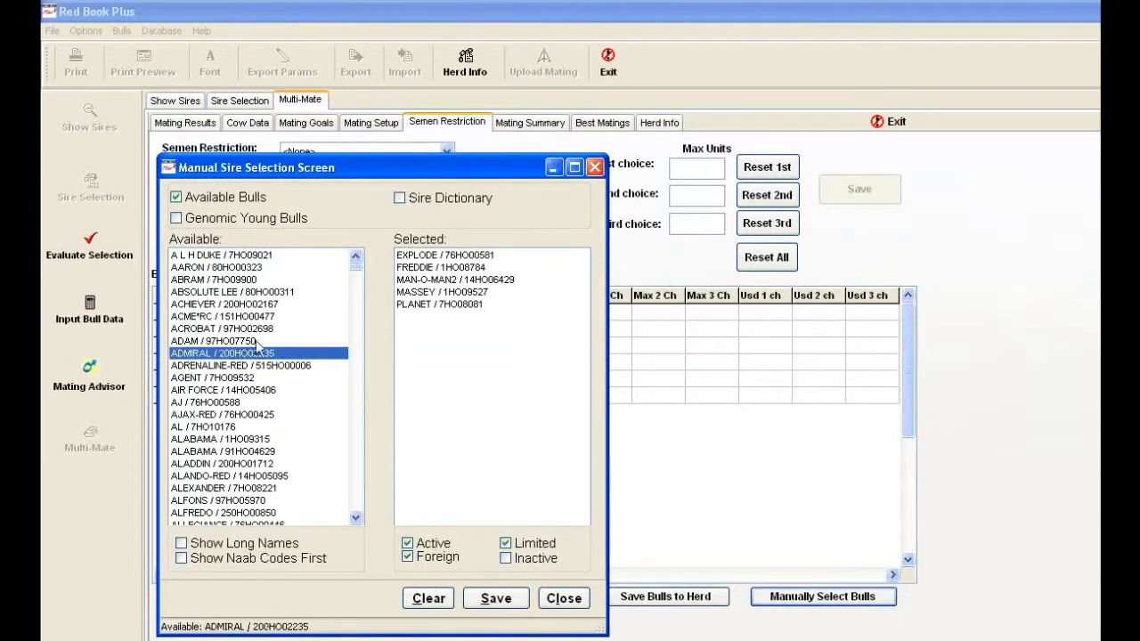
key(c)
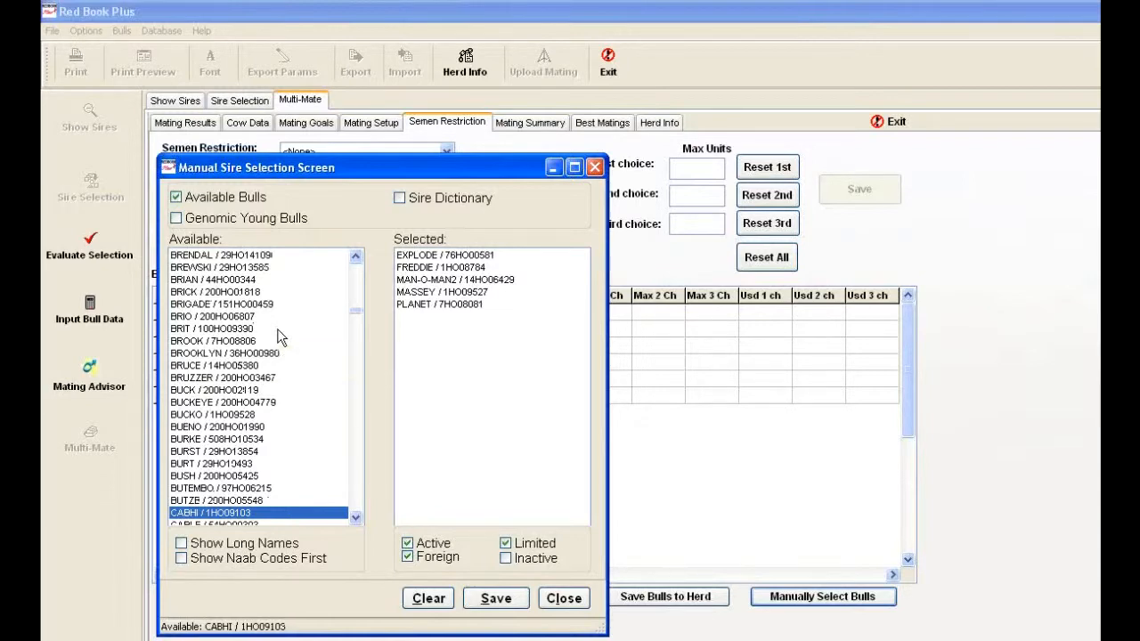
key(c)
key(l)
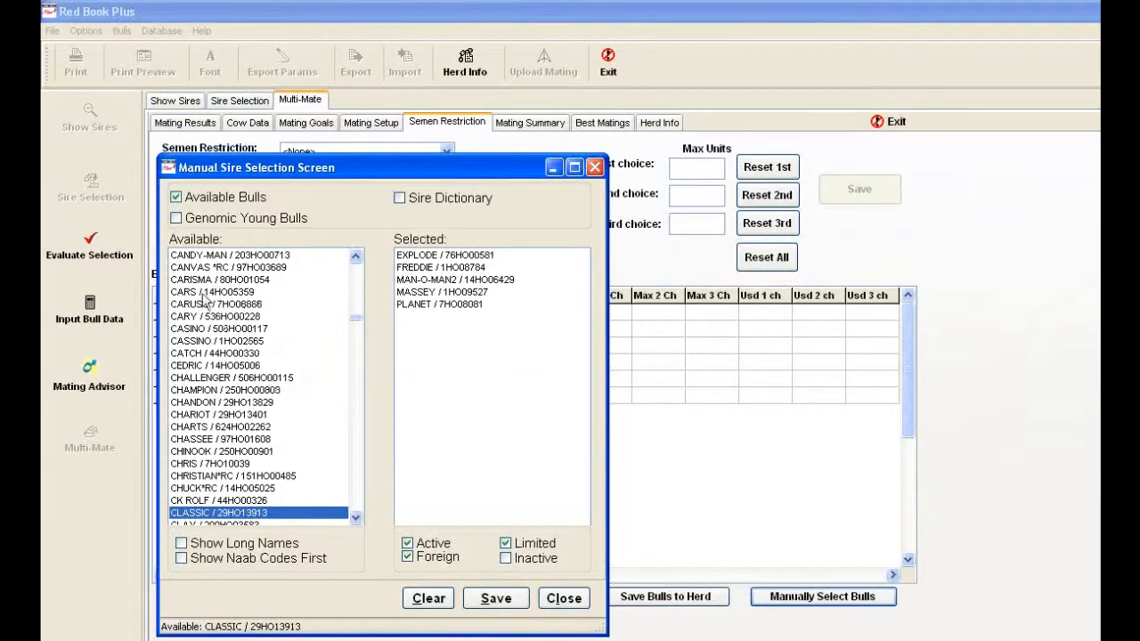
click(176, 219)
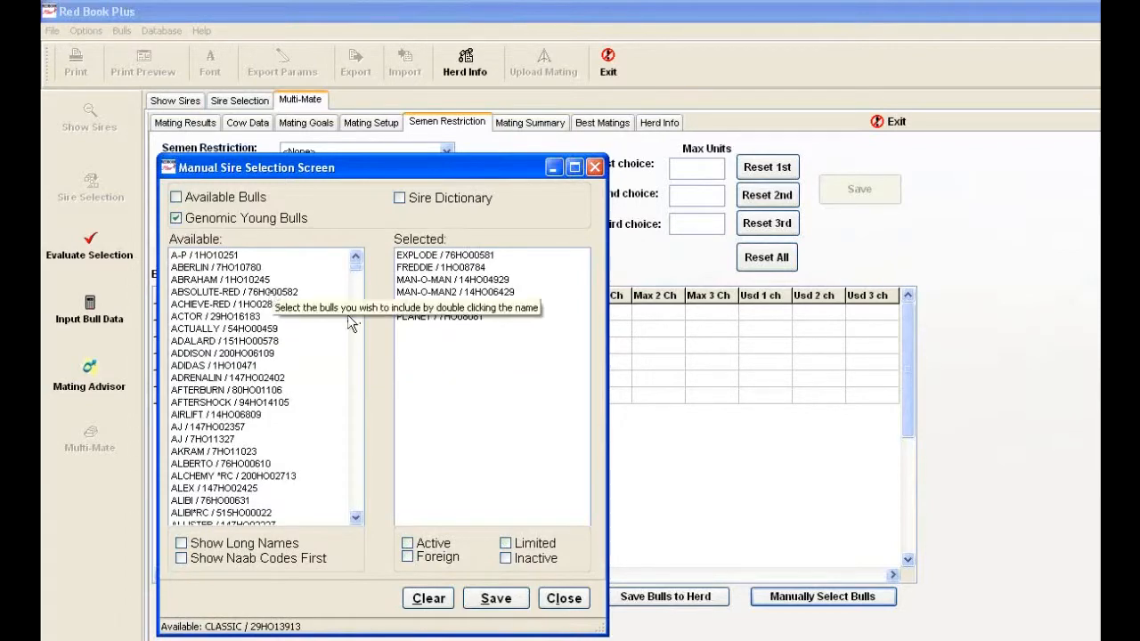
key(alt+s)
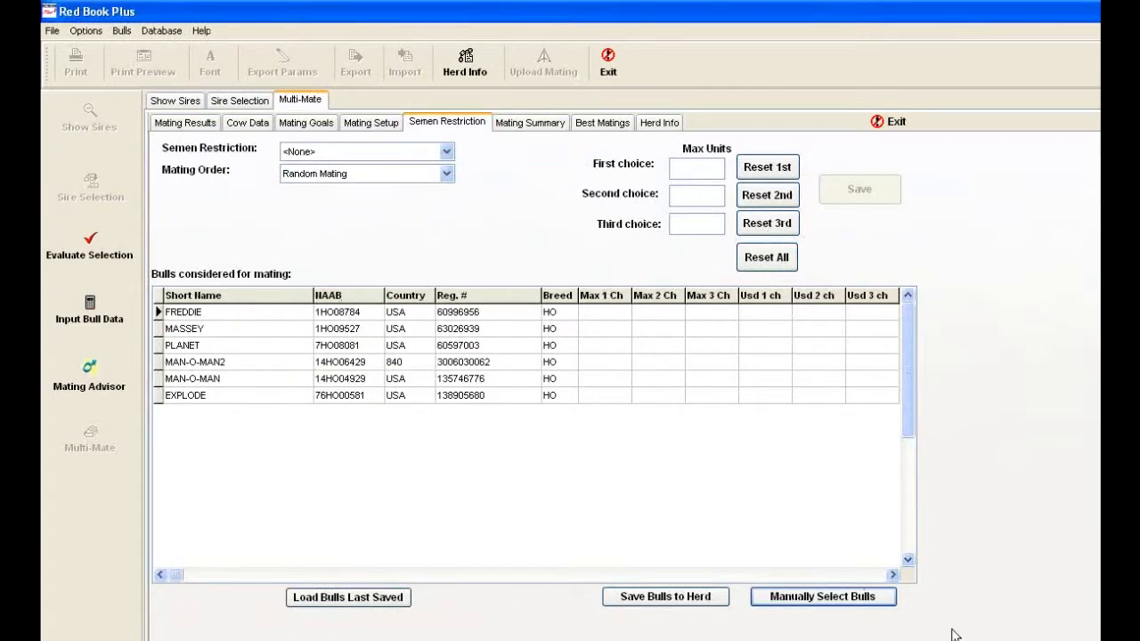
Step: Add genomic young bull CLARK / 1HO10059 to the bulls considered for mating, remove MAN-O-MAN / 14HO04929, and save the selection
click(882, 596)
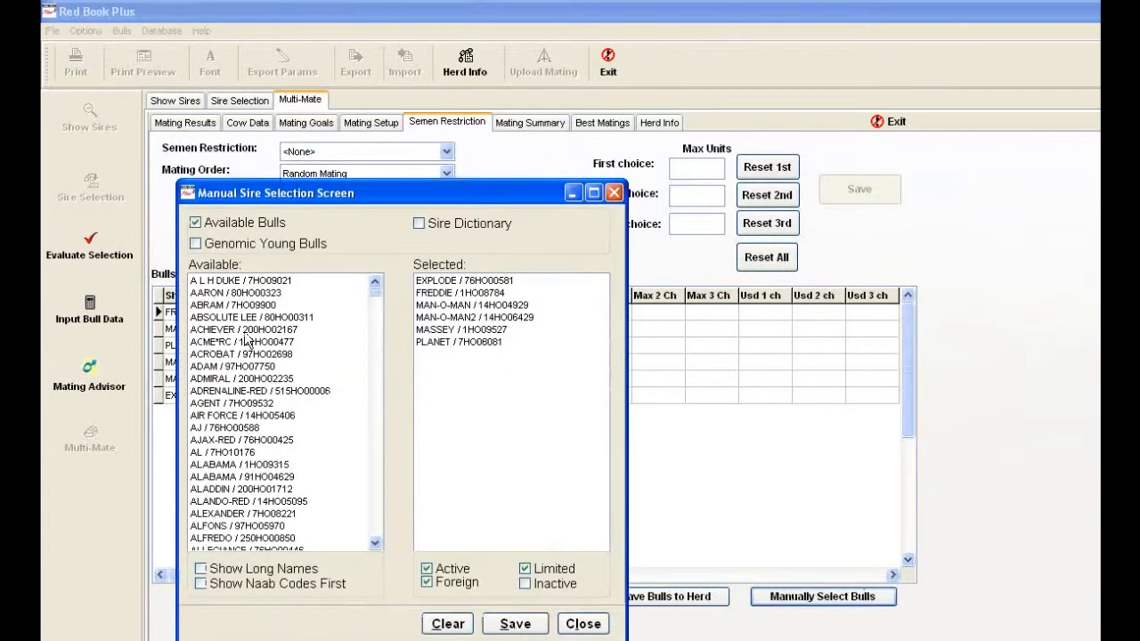
click(195, 245)
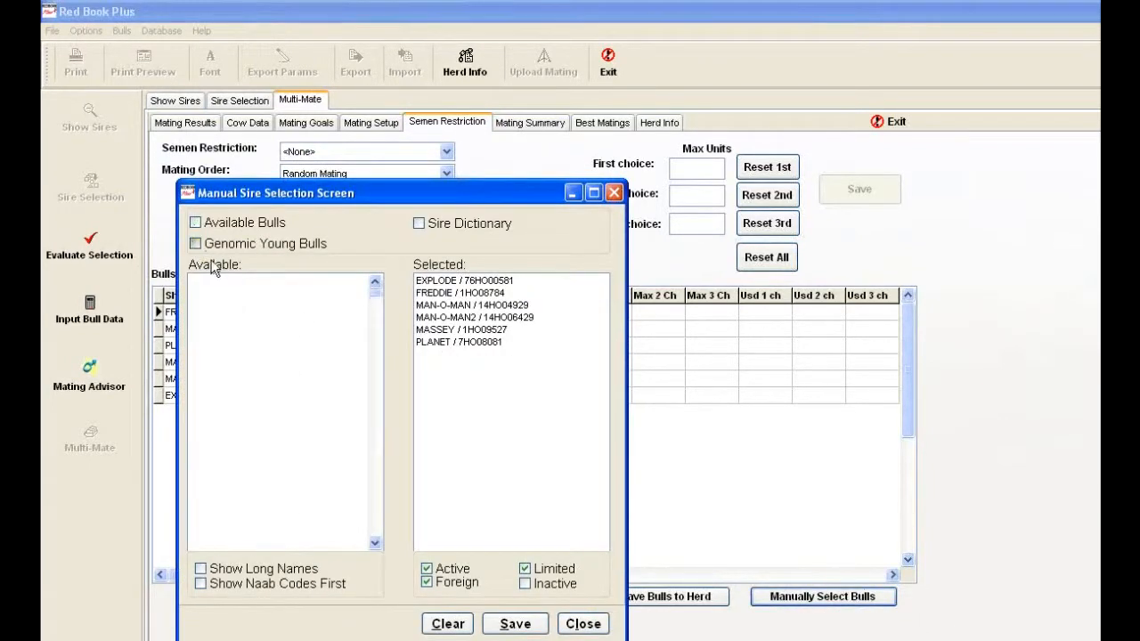
click(238, 283)
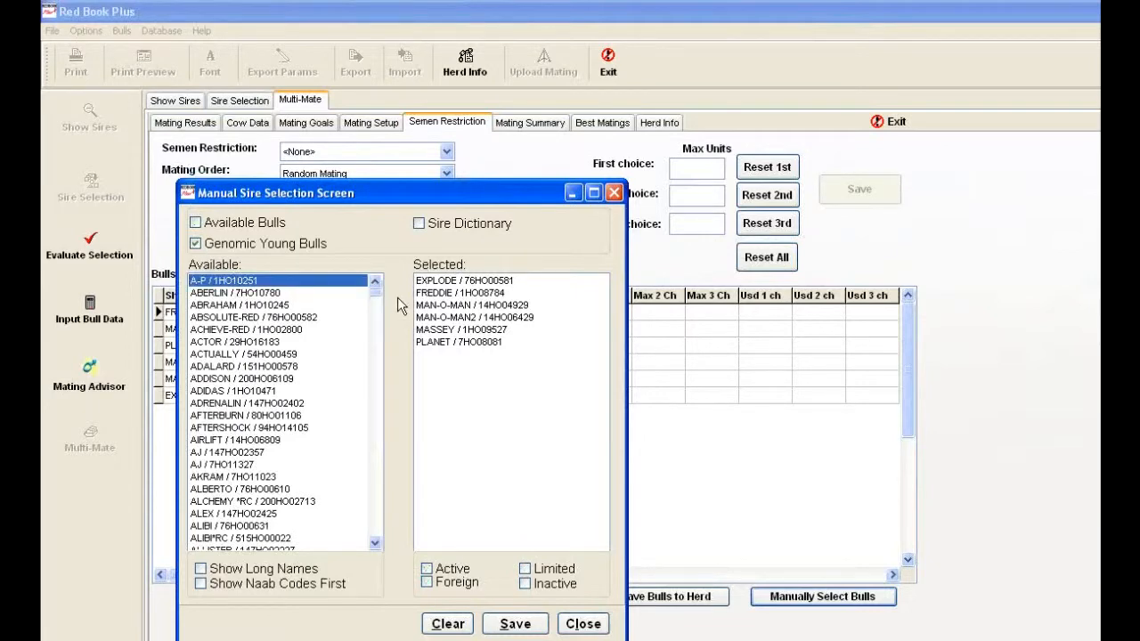
text(cl)
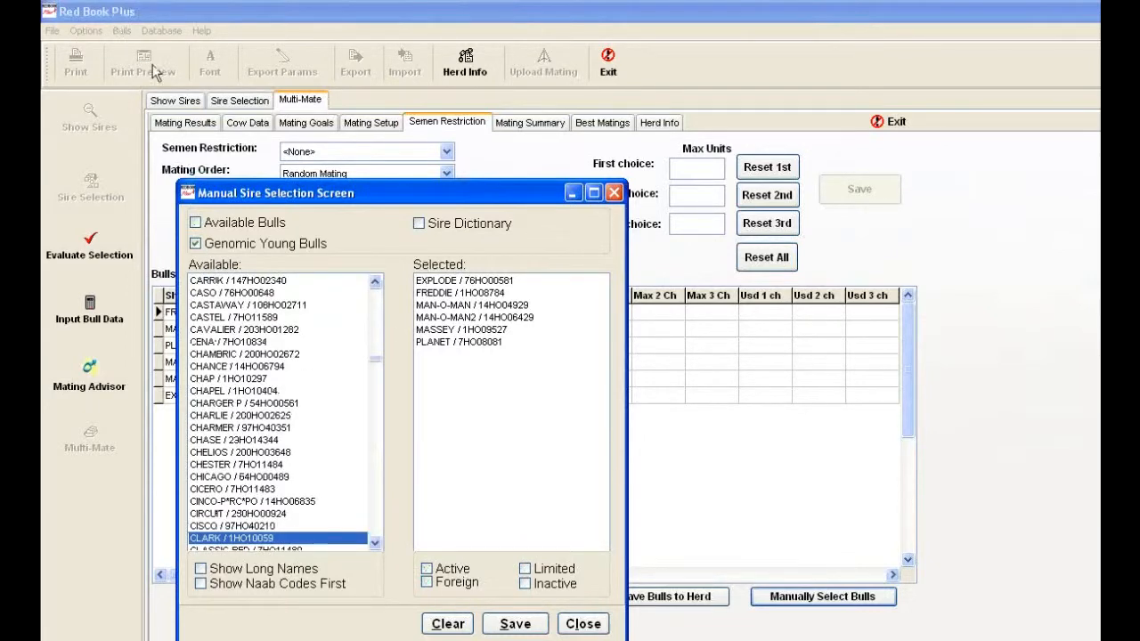
double_click(314, 538)
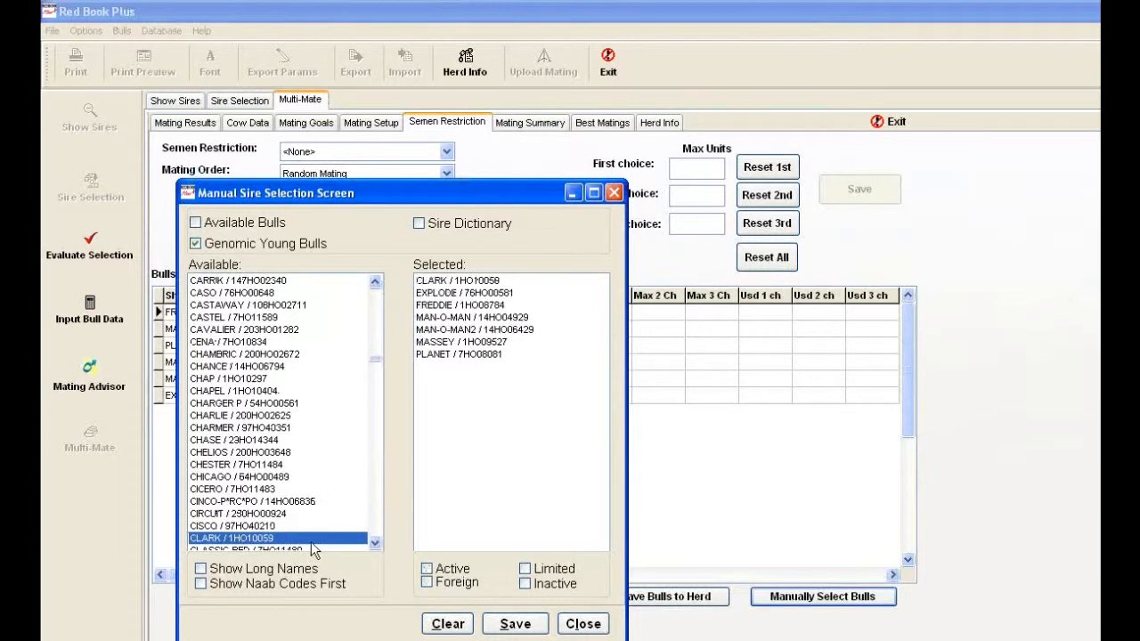
double_click(470, 318)
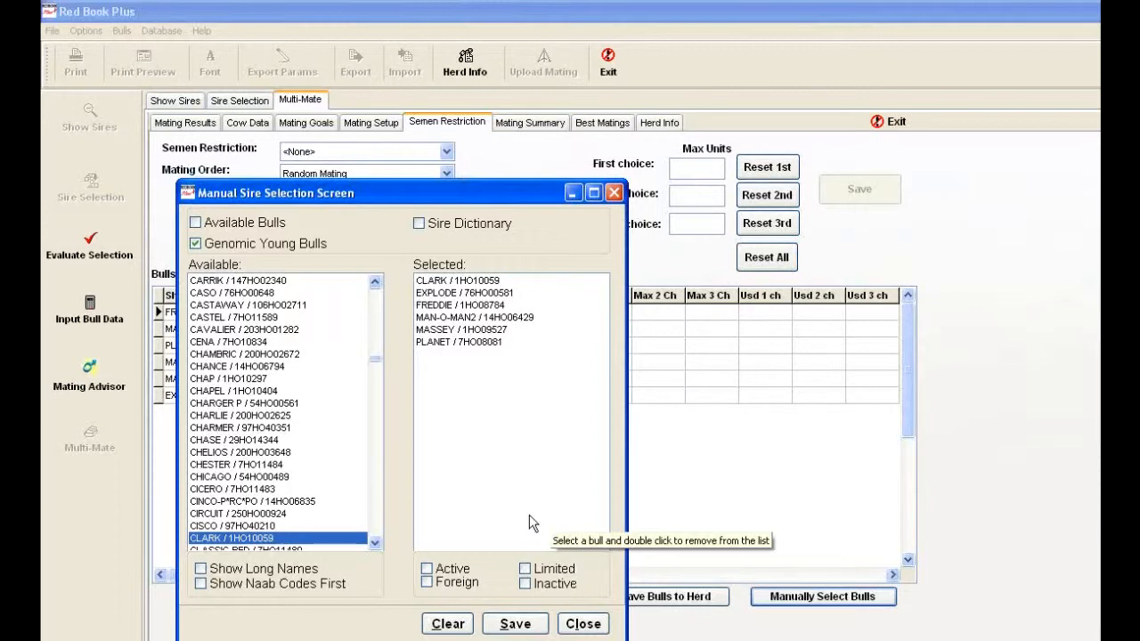
click(514, 623)
click(583, 623)
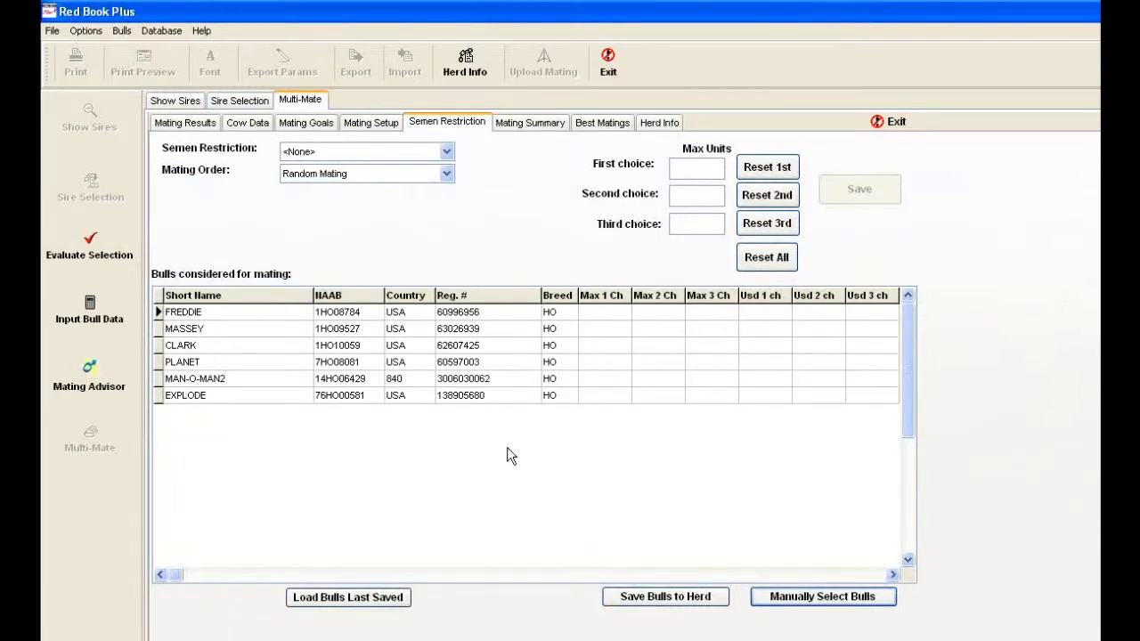
Step: Restrict semen for all mating choices, limiting every listed bull to 15 first-, 25 second- and 25 third-choice units, with random mating order
click(447, 151)
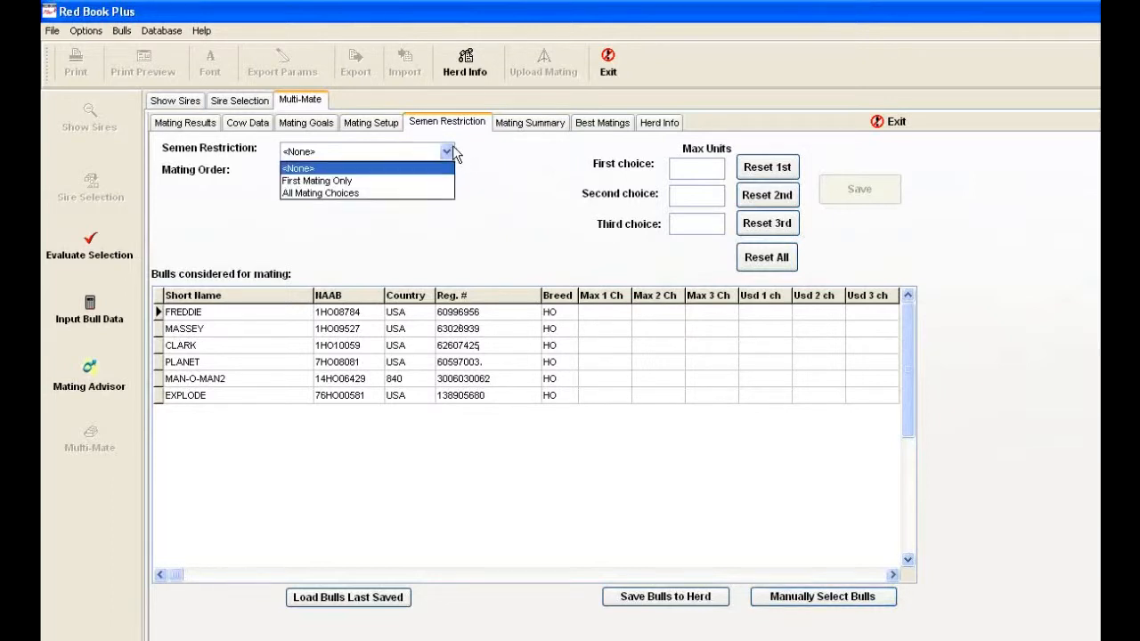
click(439, 194)
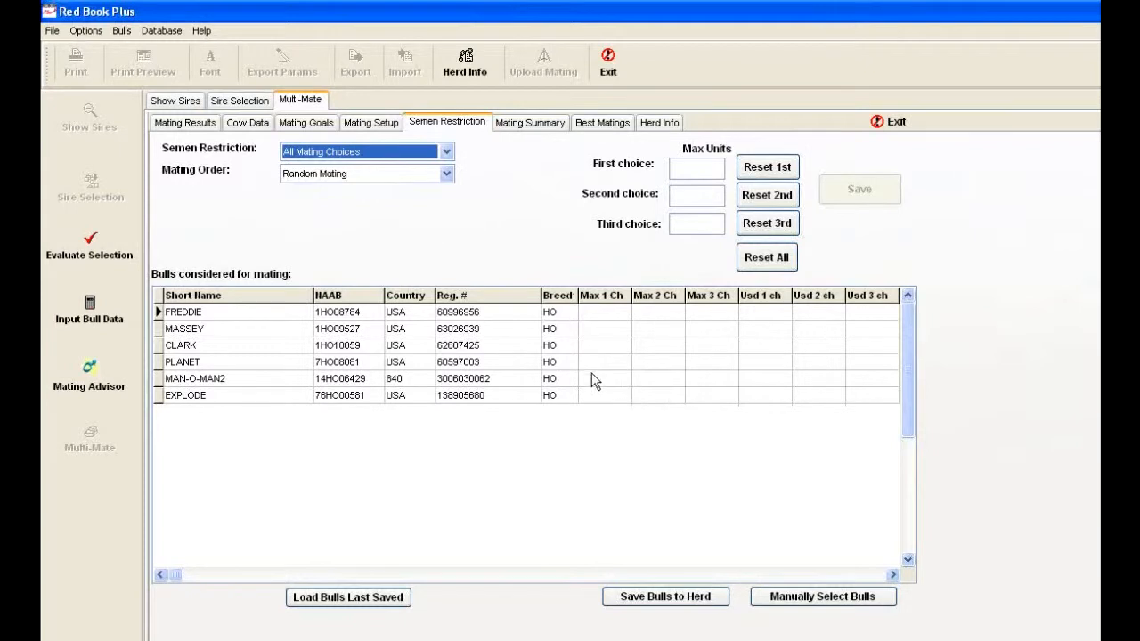
click(583, 311)
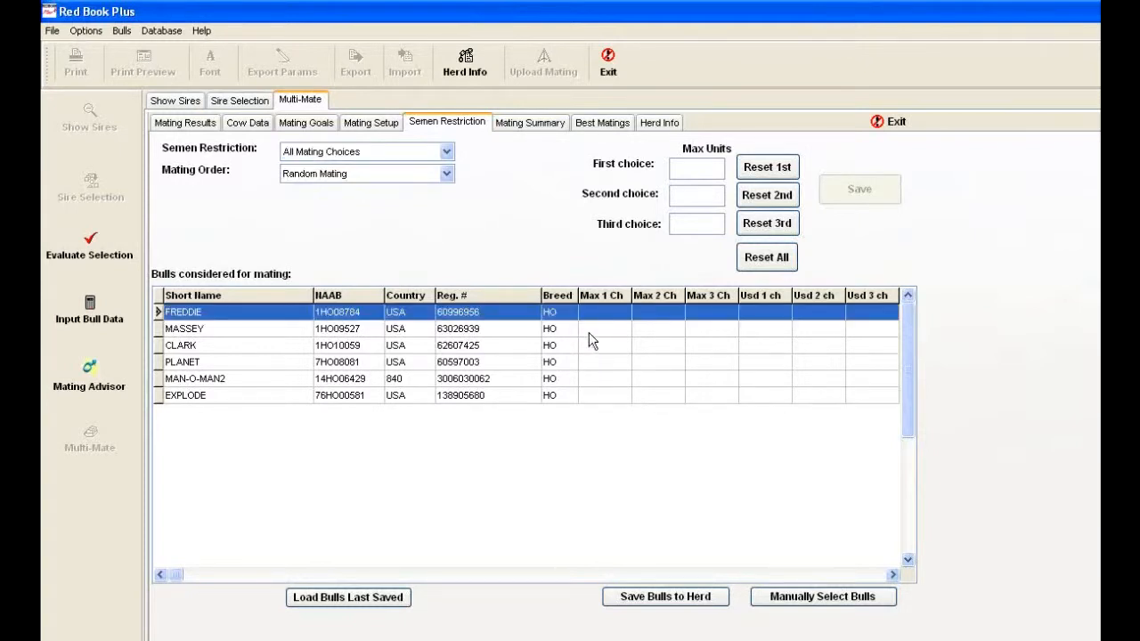
shift+click(588, 330)
shift+click(588, 345)
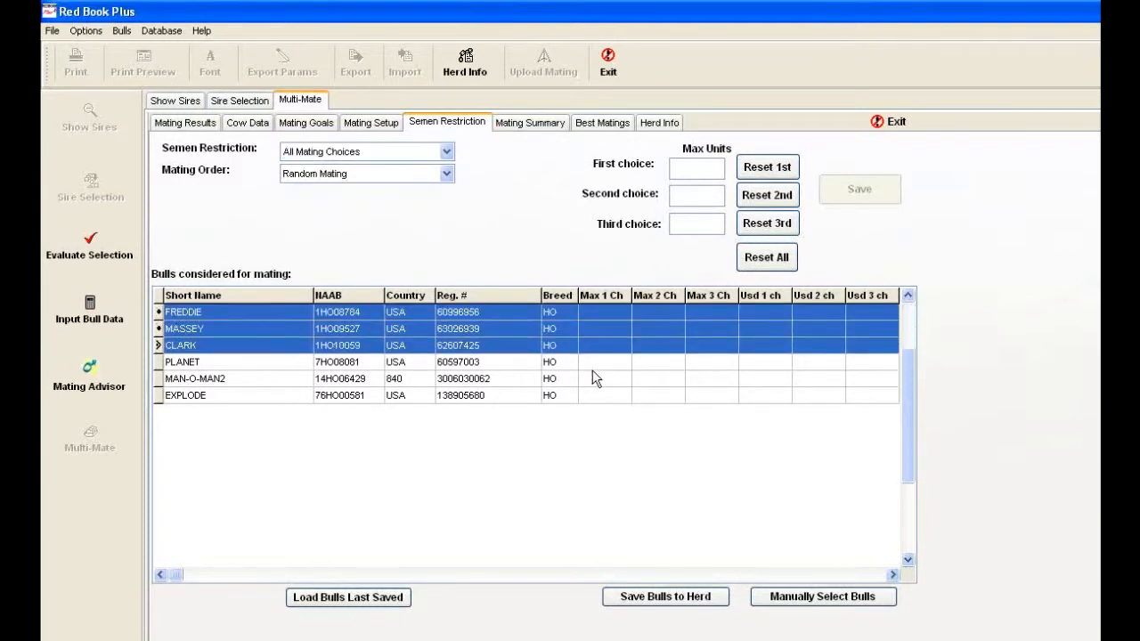
shift+click(592, 365)
shift+click(598, 385)
shift+click(597, 392)
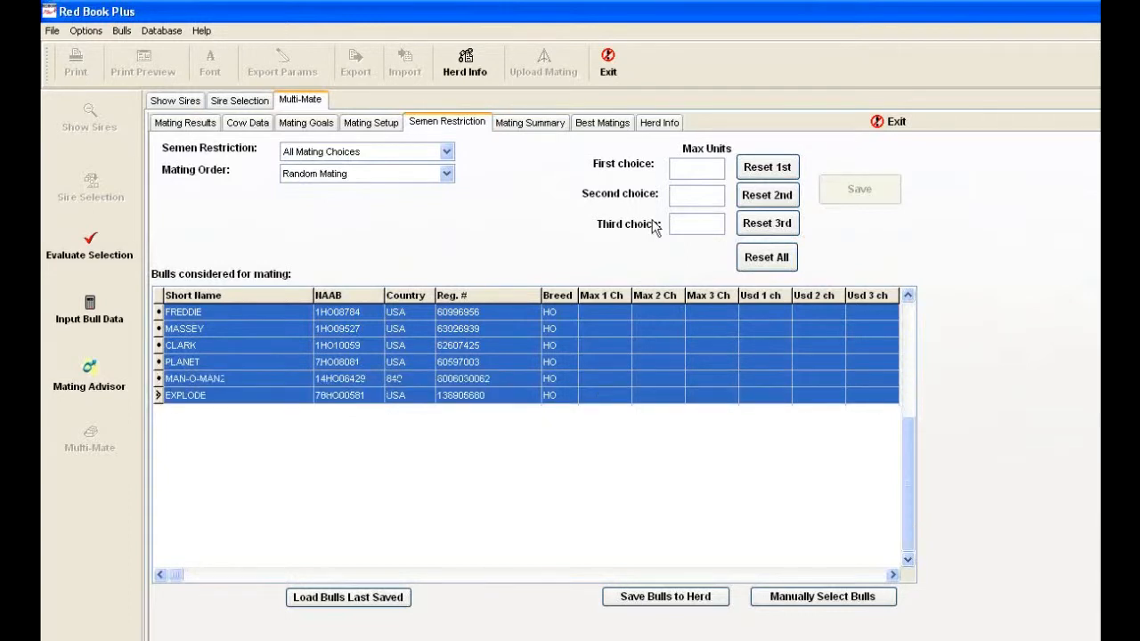
click(696, 167)
text(15)
text(25)
text(25)
click(863, 200)
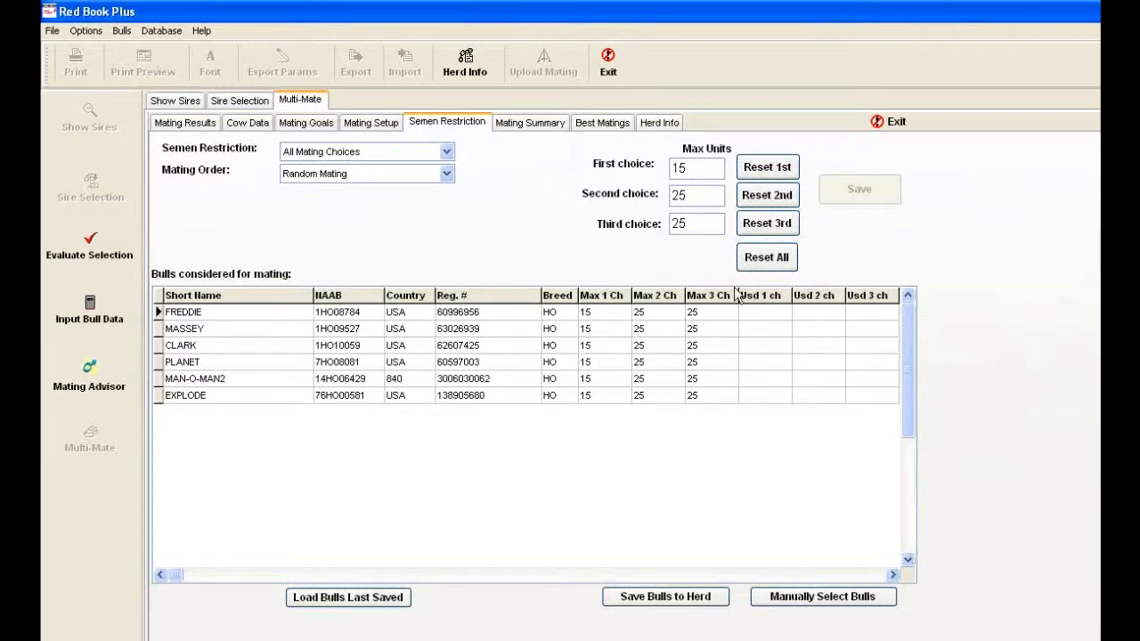
click(447, 175)
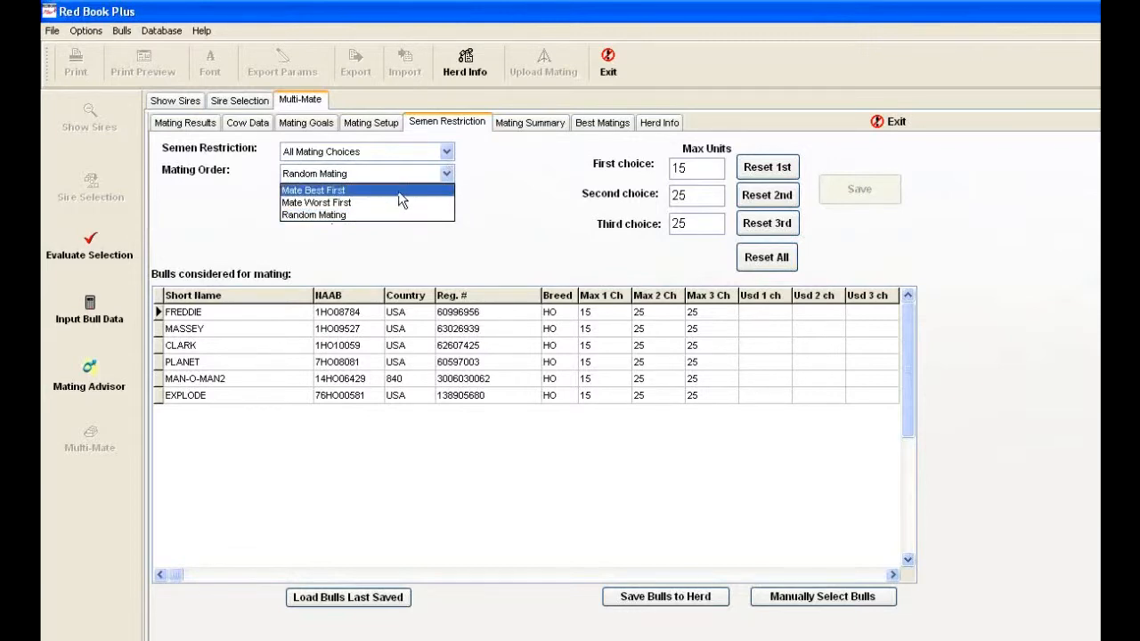
click(492, 210)
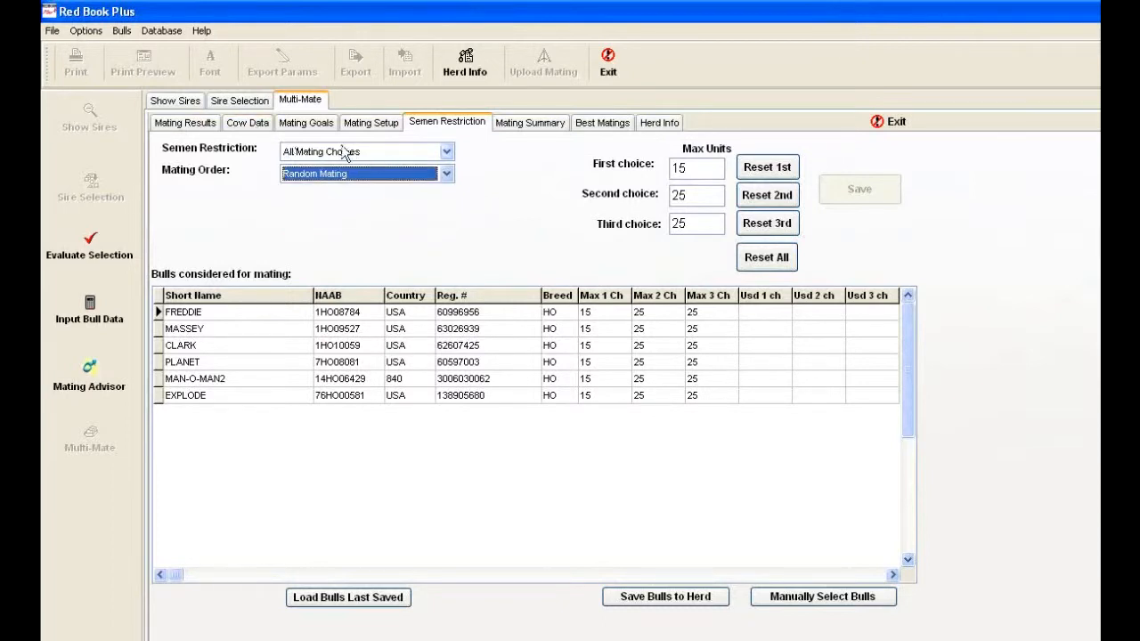
Step: Start the herd mating run and process the first two cows individually
click(204, 125)
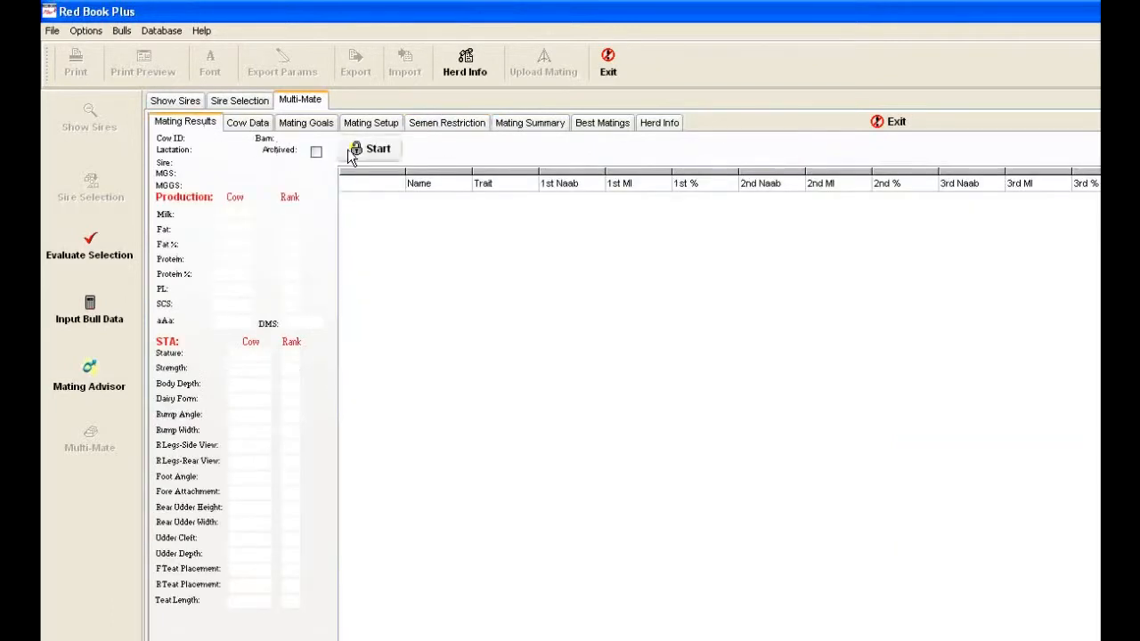
click(355, 150)
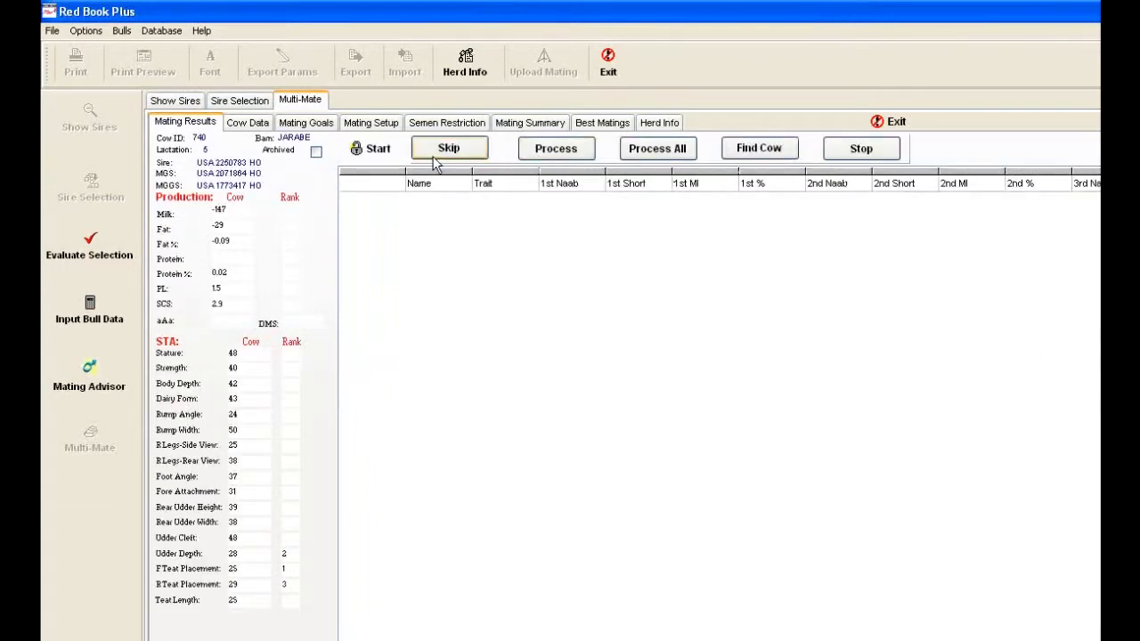
click(558, 153)
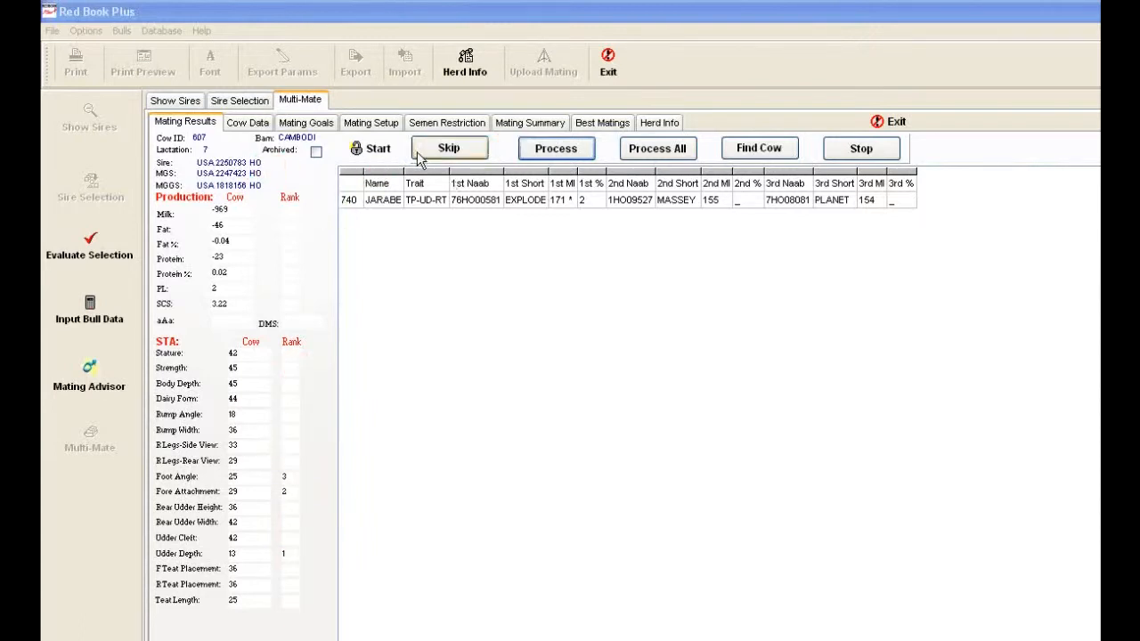
click(527, 148)
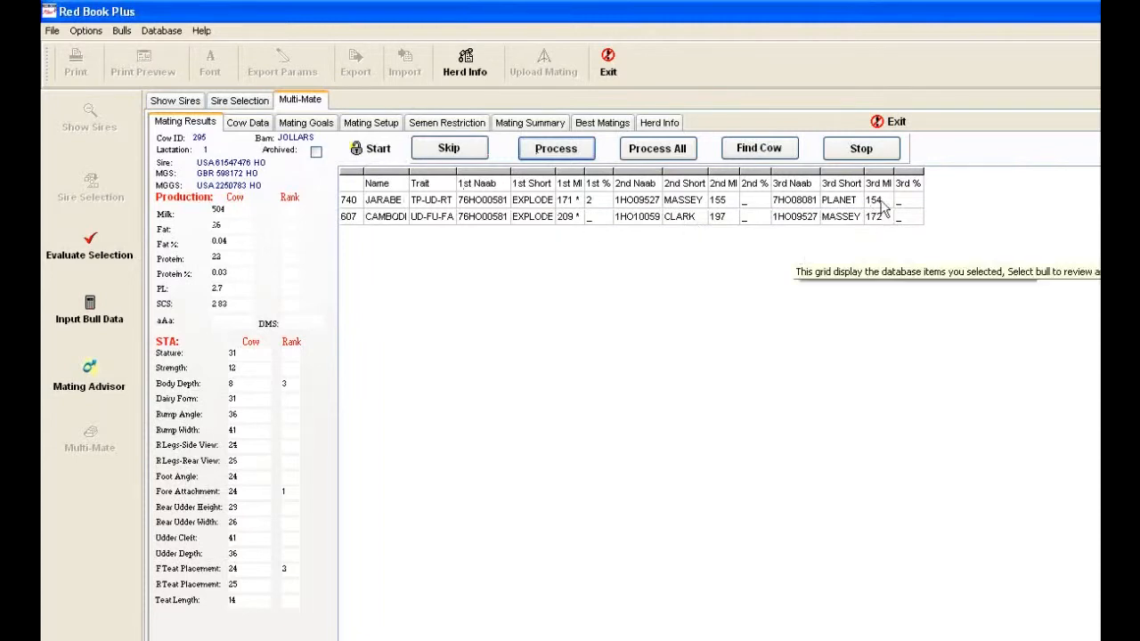
Step: Find the cow with ID 38 and process her mating
click(787, 153)
text(38)
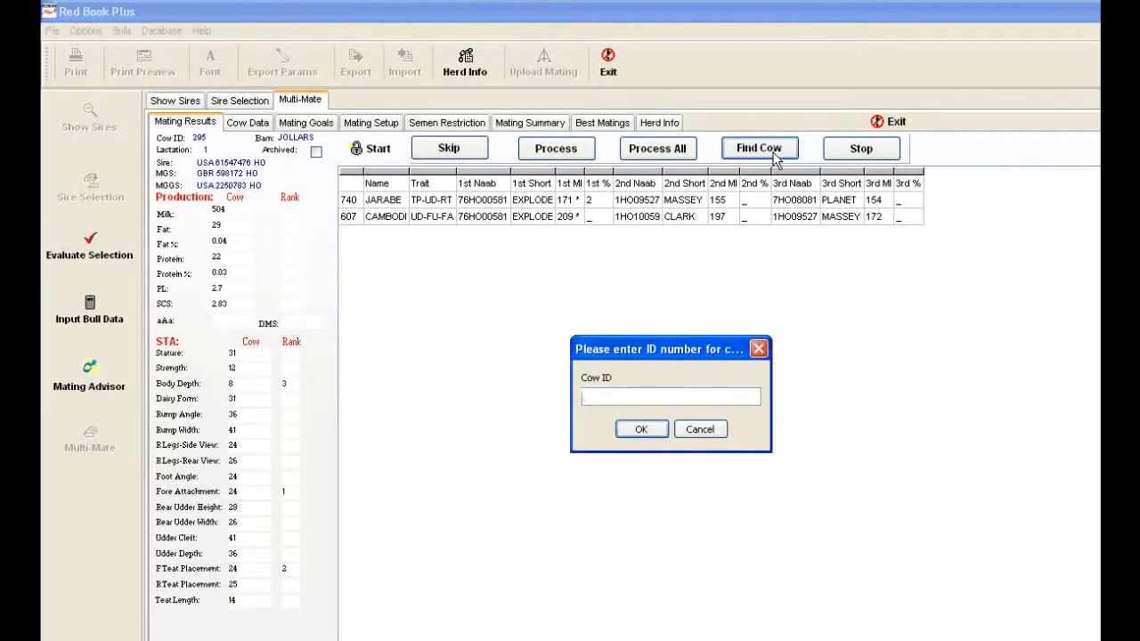
key(Return)
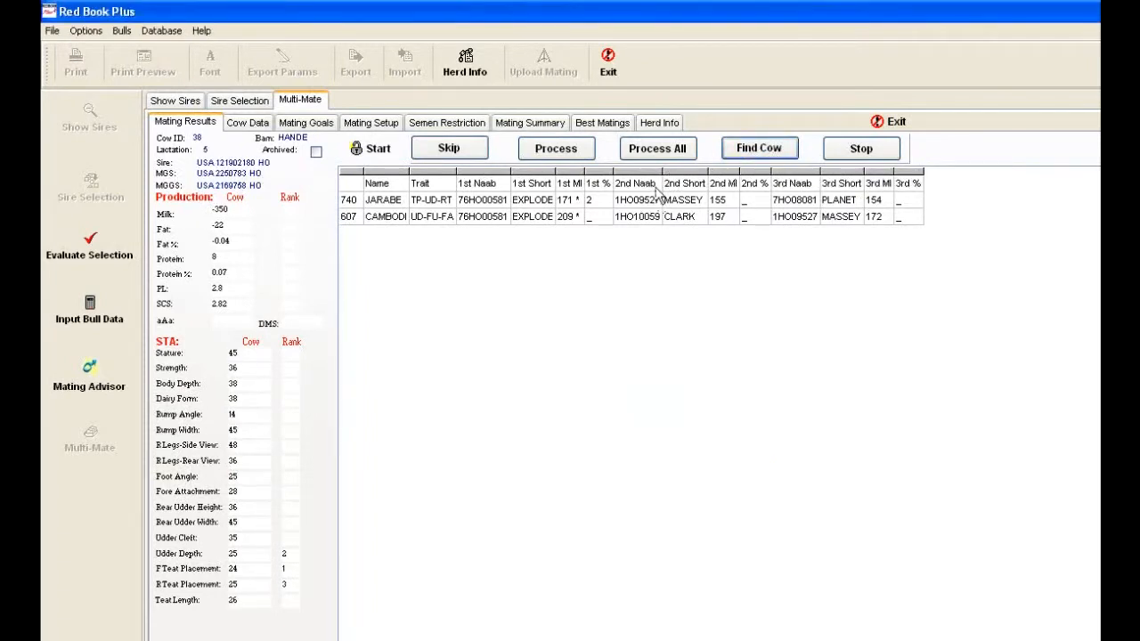
click(561, 152)
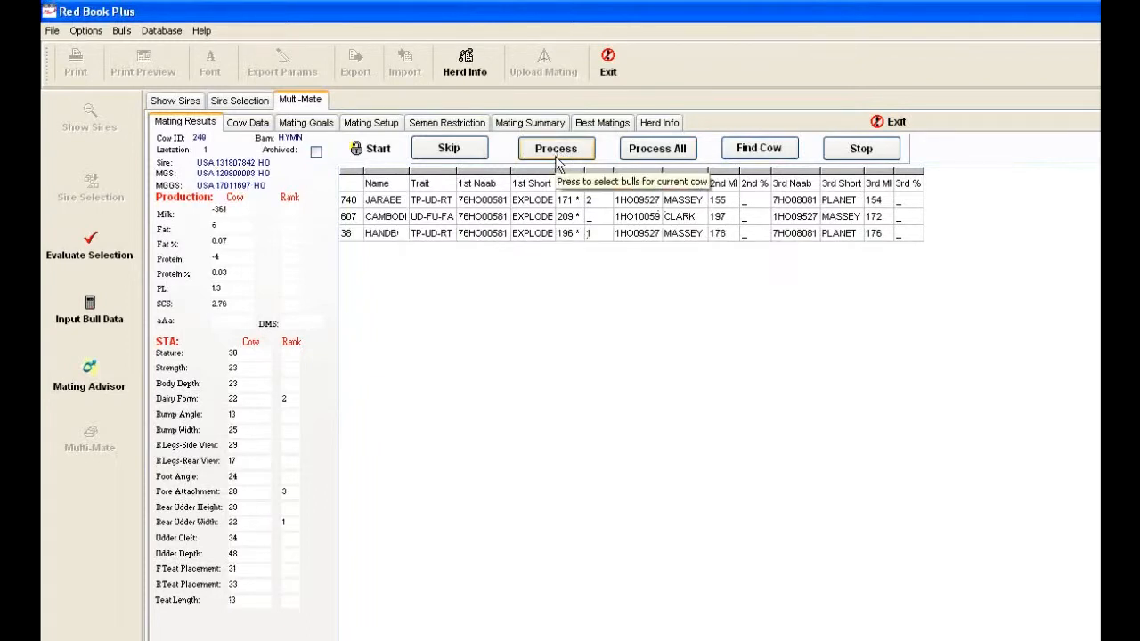
Step: Process matings for all remaining cows and sort the results by cow number, then by name
click(668, 150)
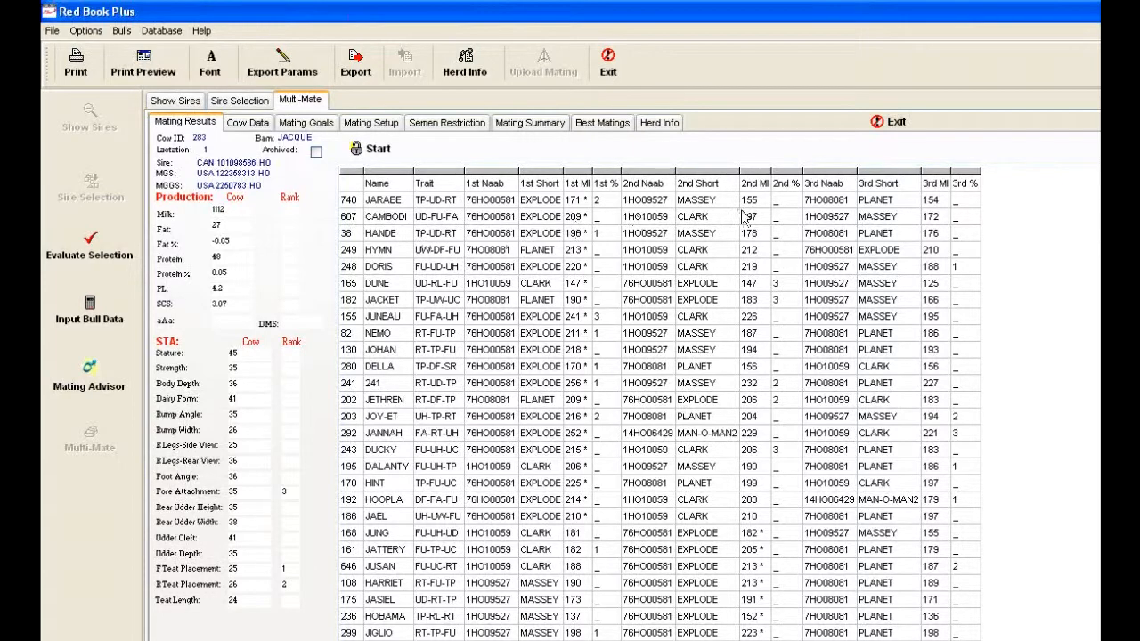
click(350, 183)
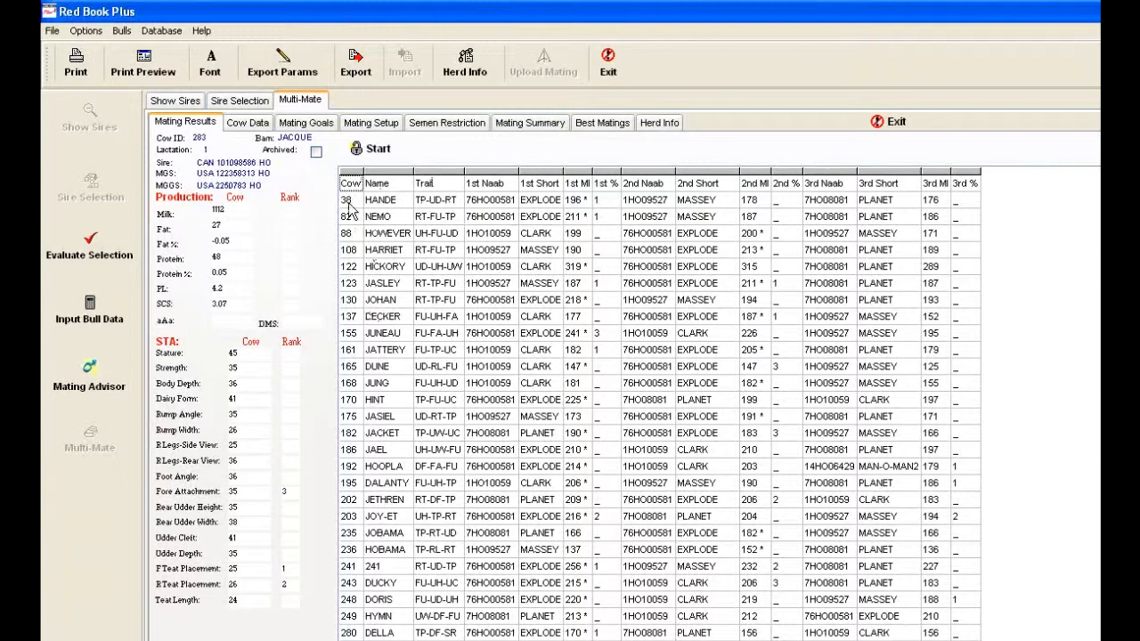
click(392, 185)
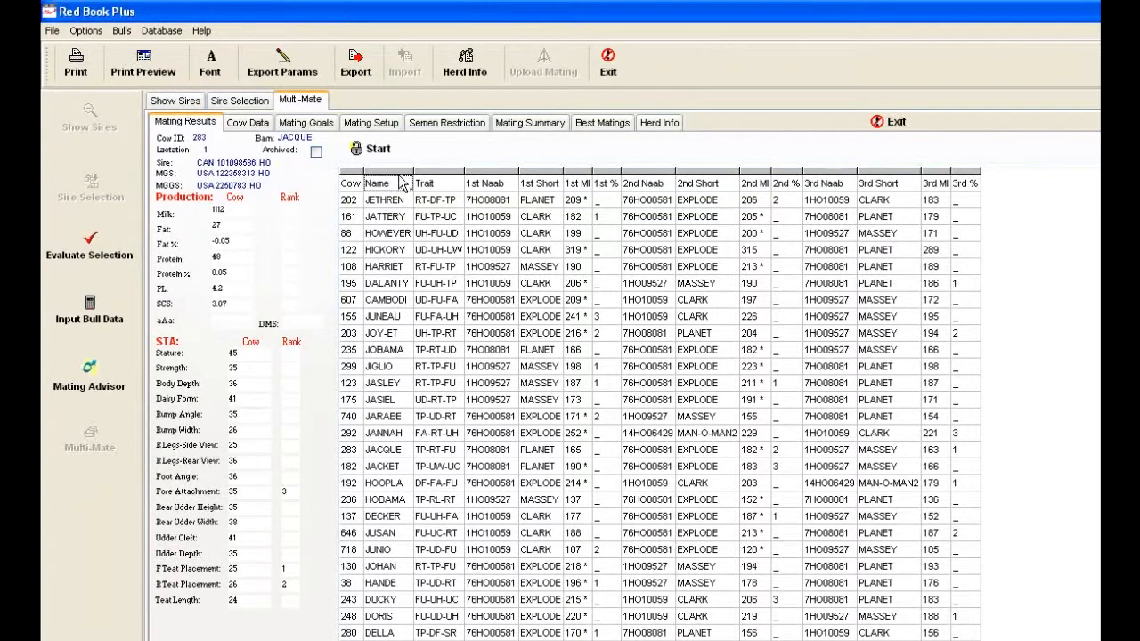
click(396, 185)
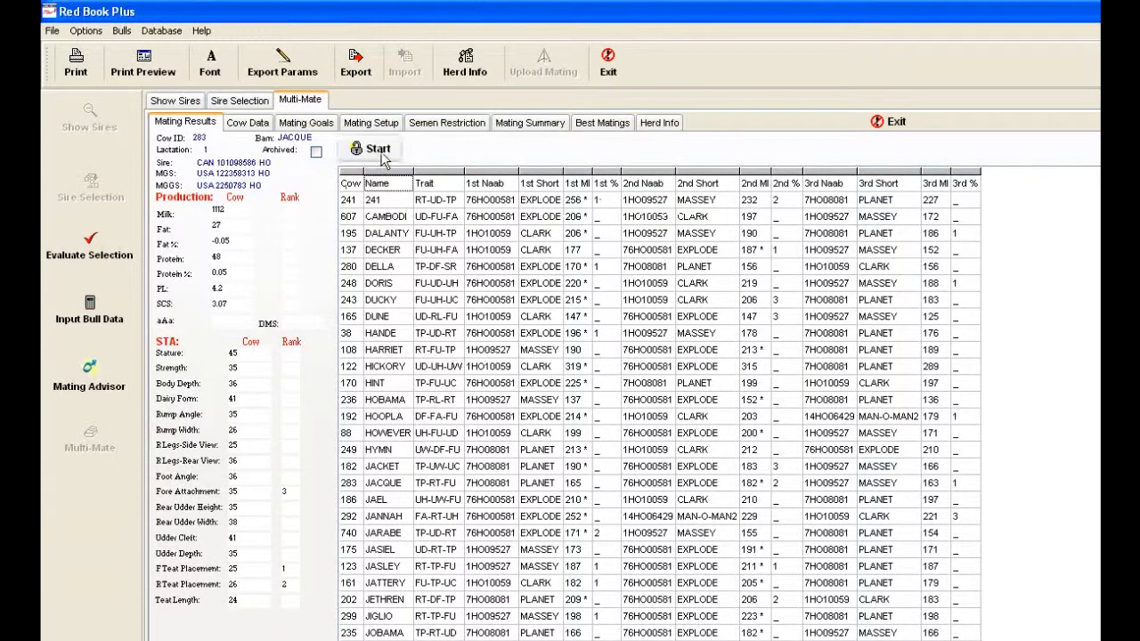
Step: Review the mating summary's trait averages and semen order, checking the units used per bull against the semen restrictions
click(512, 127)
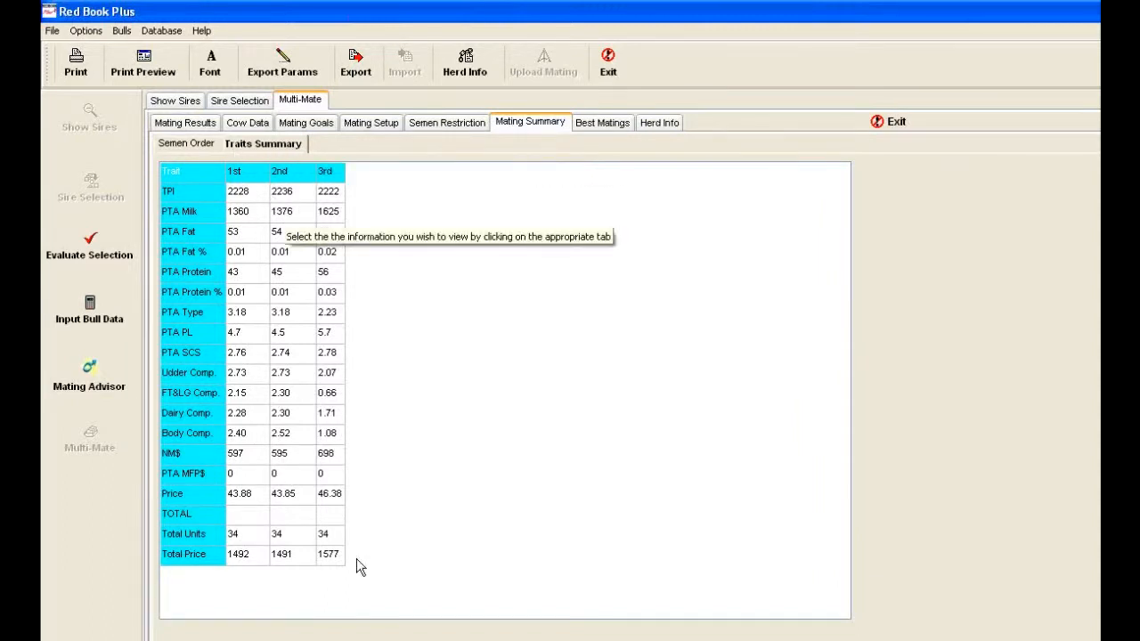
click(212, 148)
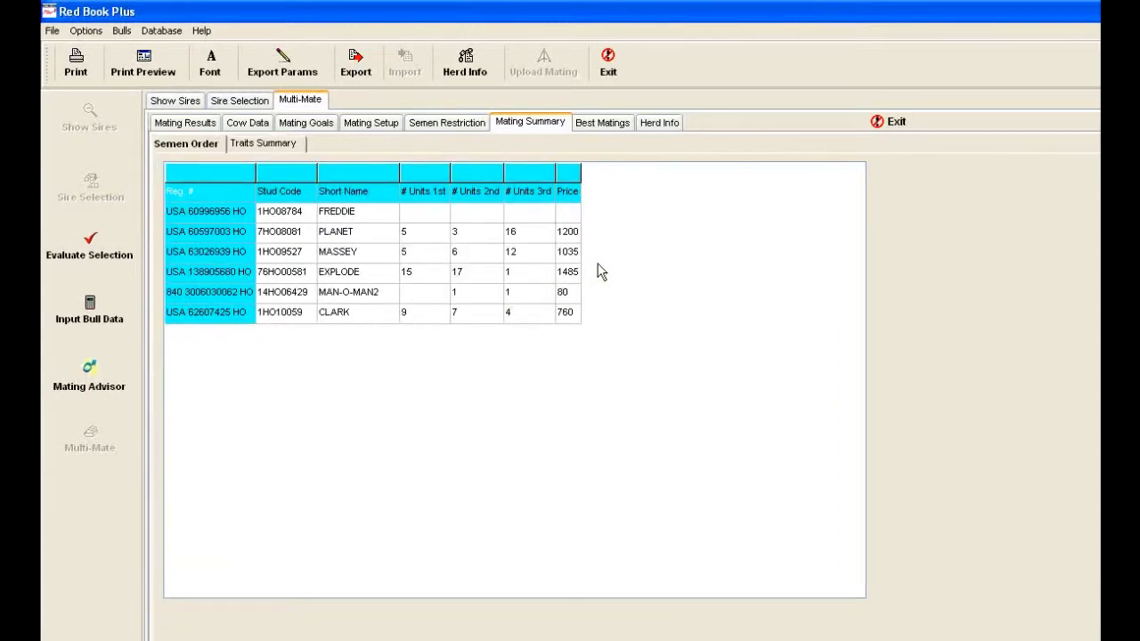
click(448, 123)
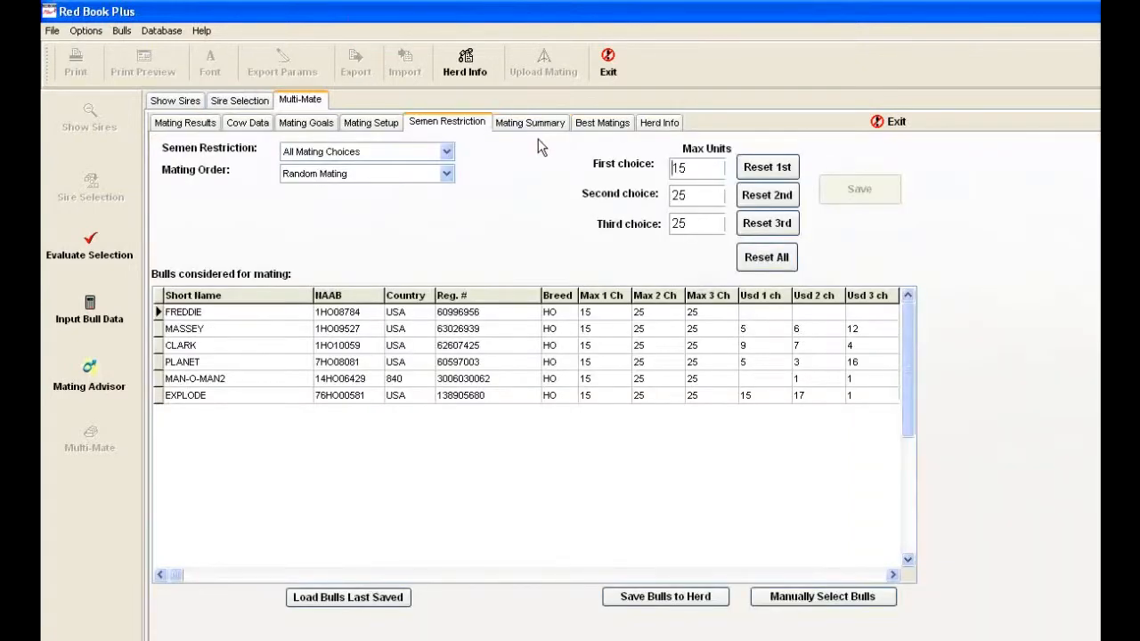
click(534, 125)
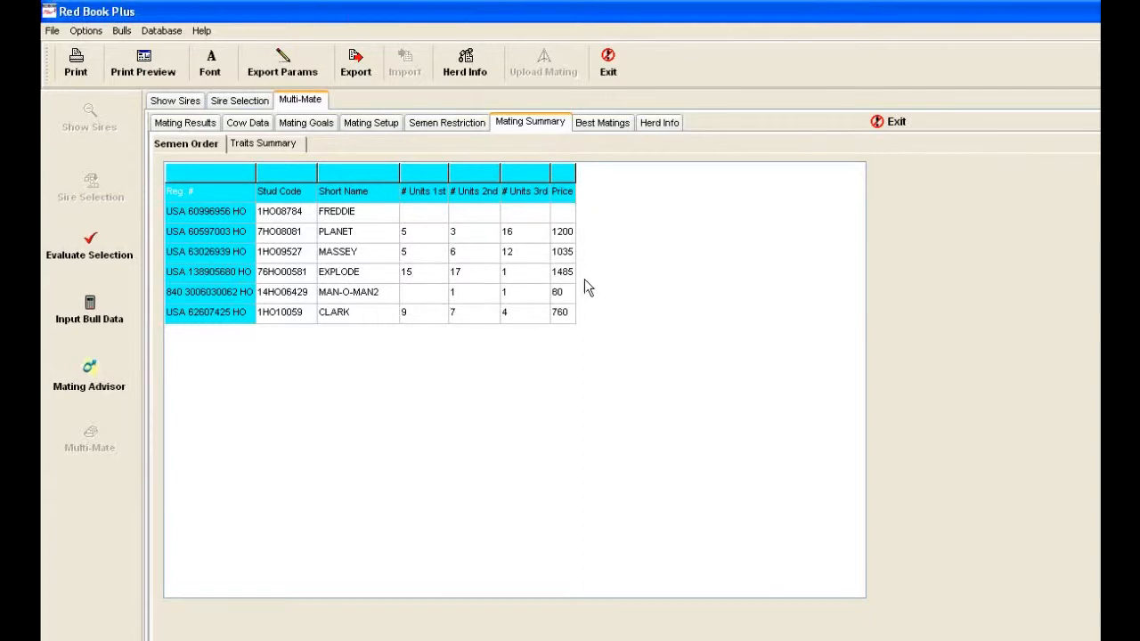
Step: Set the linear mating goals to the BREED AVERAGE defaults and their weights to EQUAL
click(307, 123)
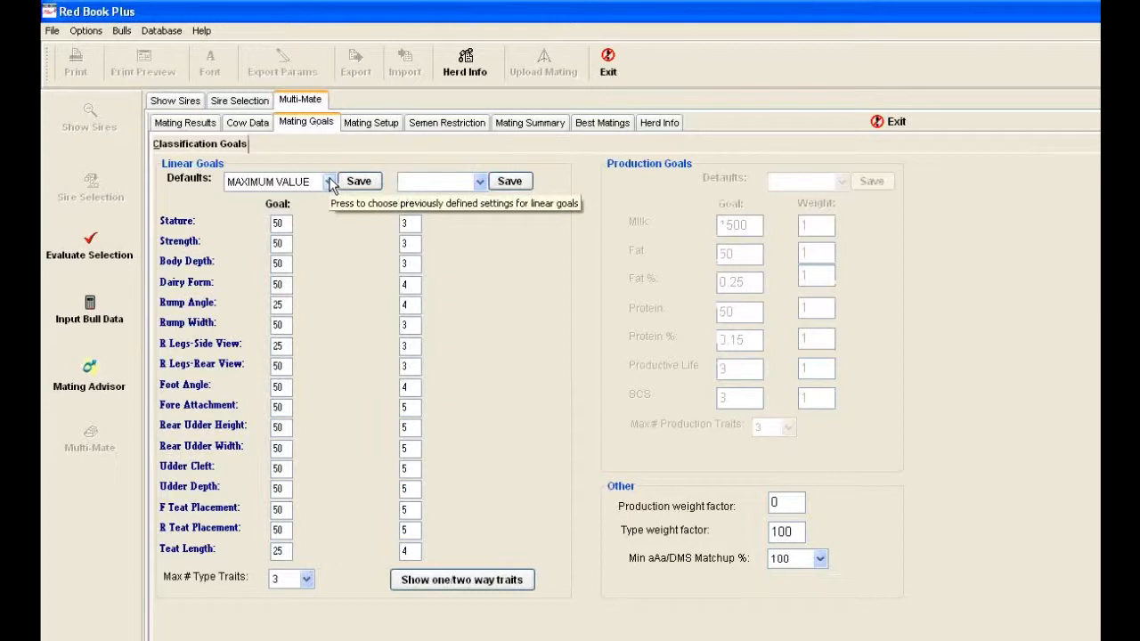
click(329, 181)
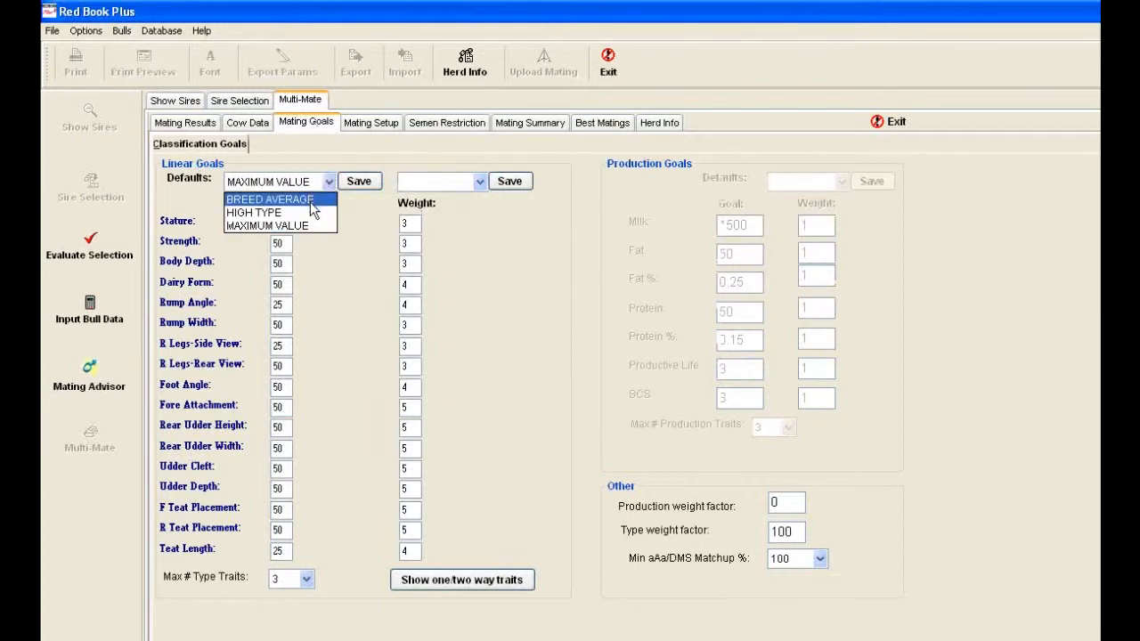
click(311, 202)
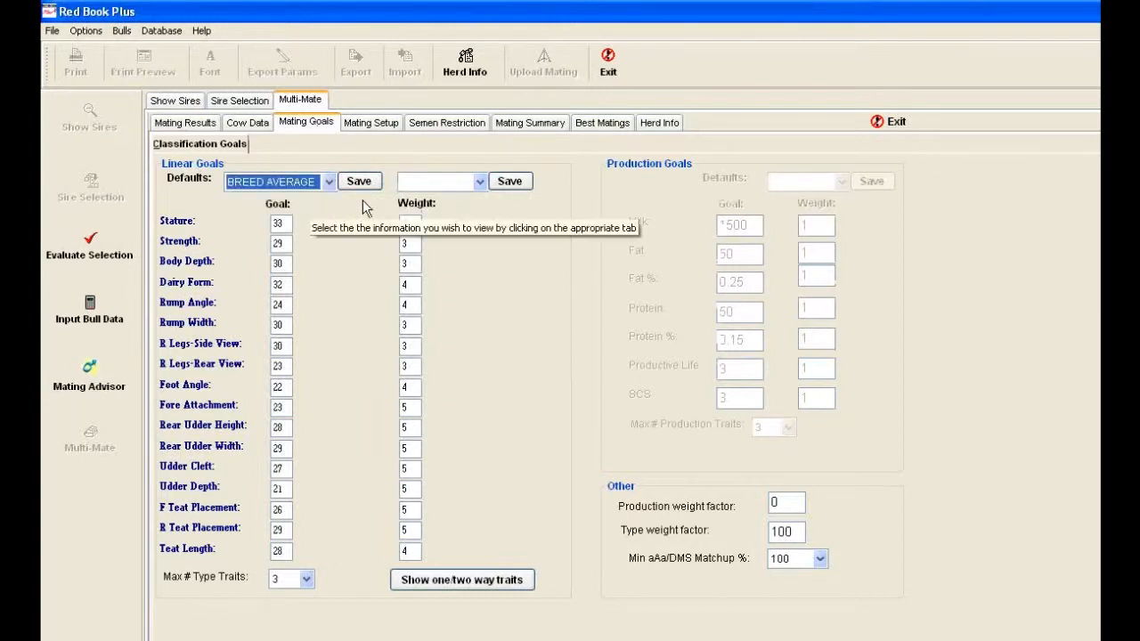
click(479, 181)
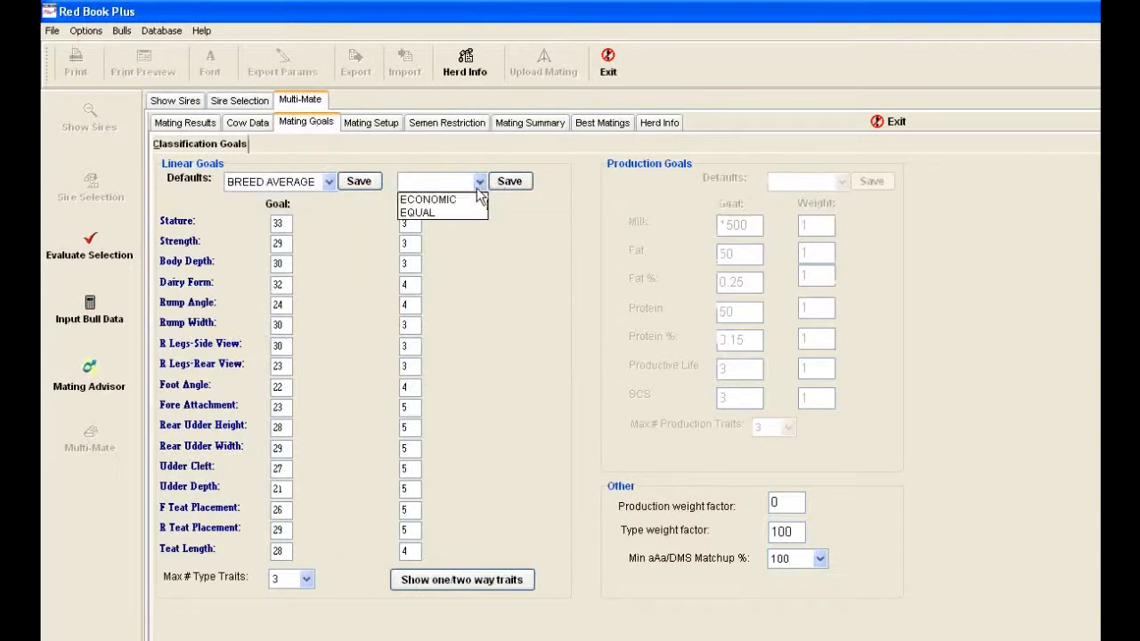
click(454, 213)
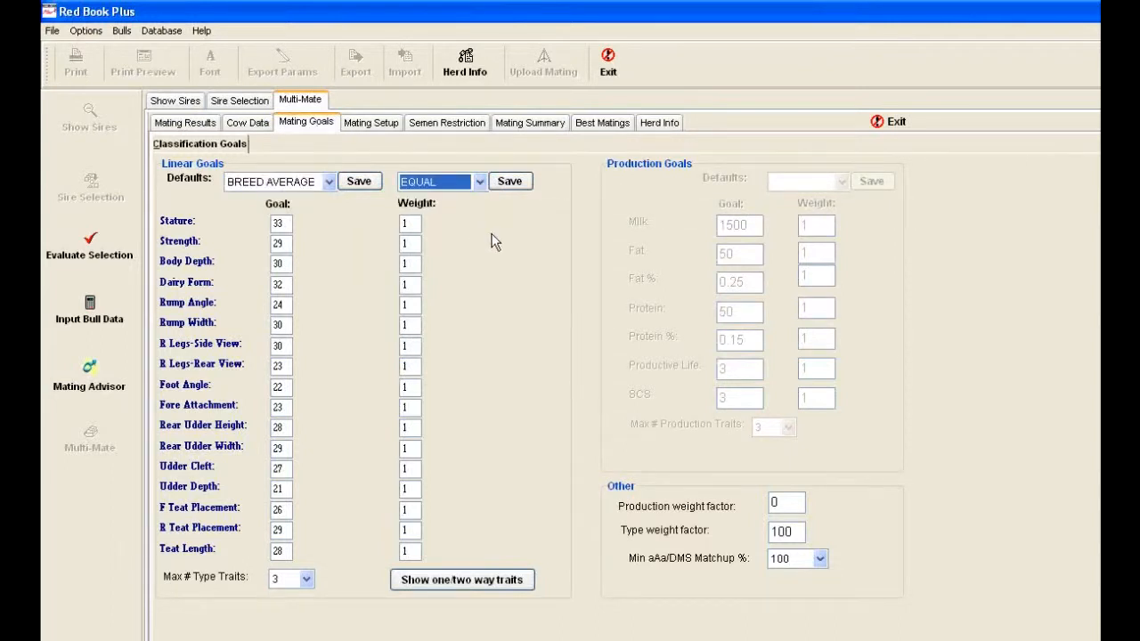
Step: Set the production weight factor in the mating goals to 40
click(788, 503)
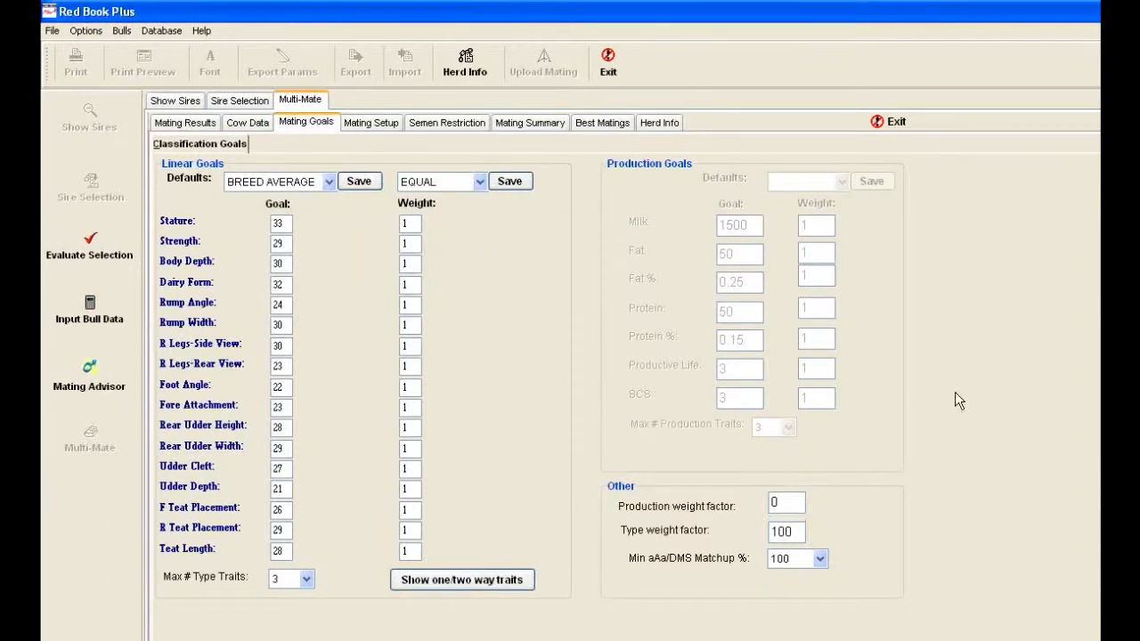
key(BackSpace)
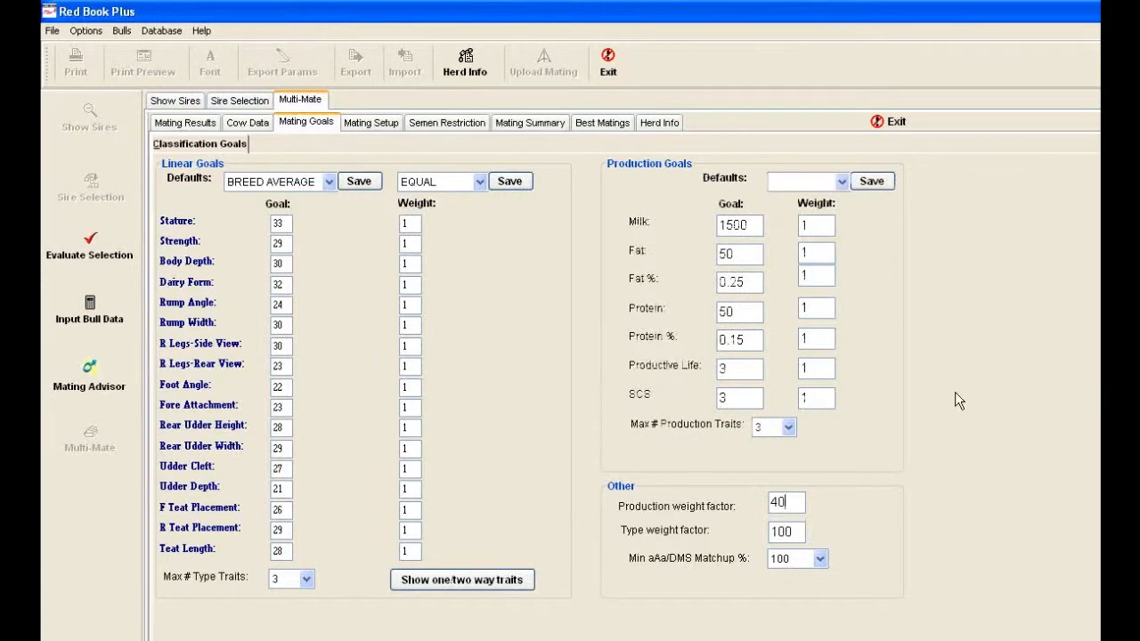
key(Tab)
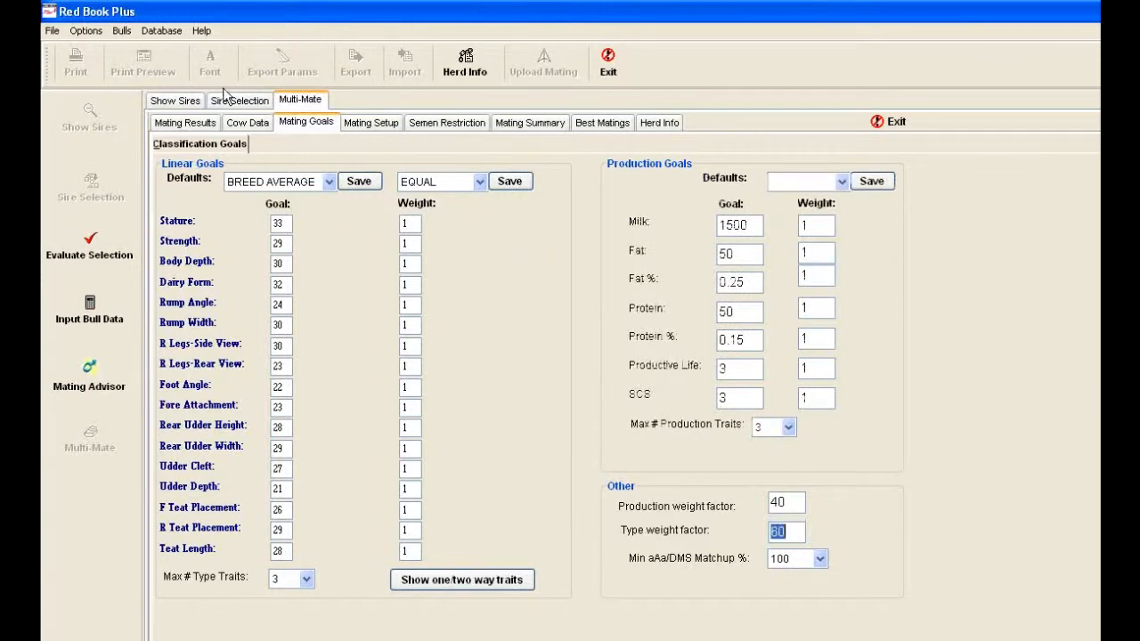
Step: Change the mating method in the setup to GENETIC and check the semen restrictions
click(389, 126)
click(467, 183)
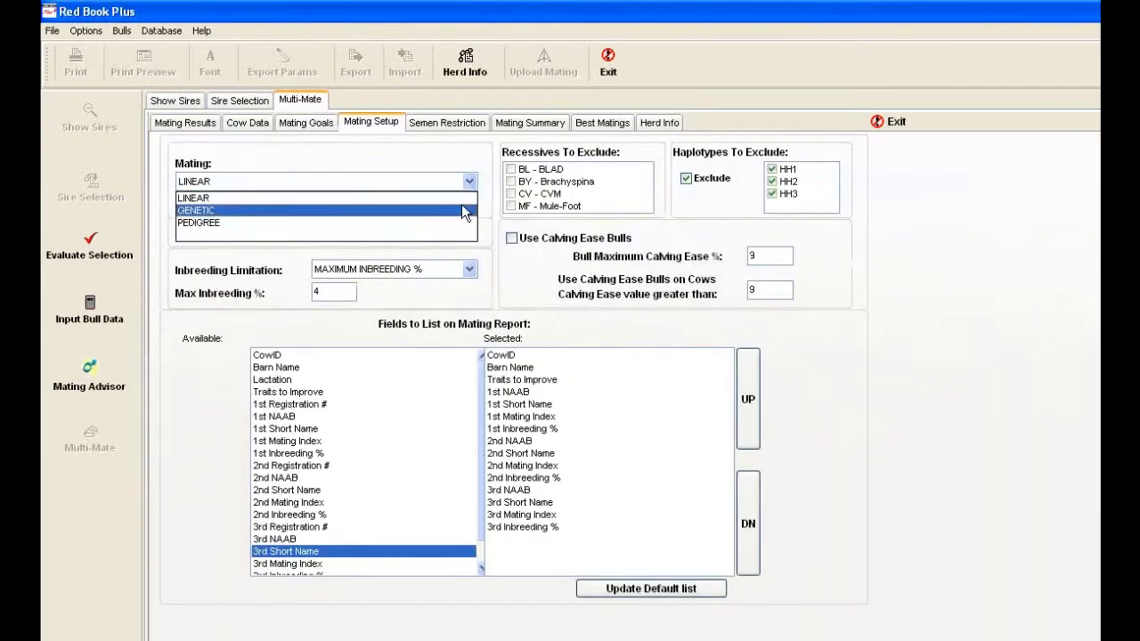
click(453, 211)
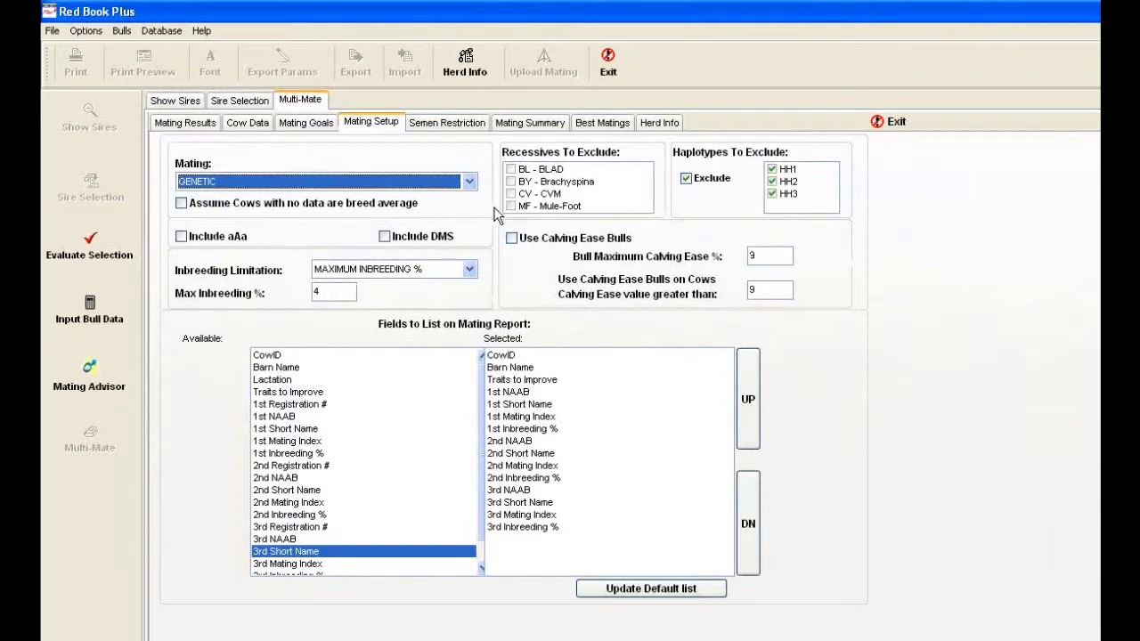
click(424, 125)
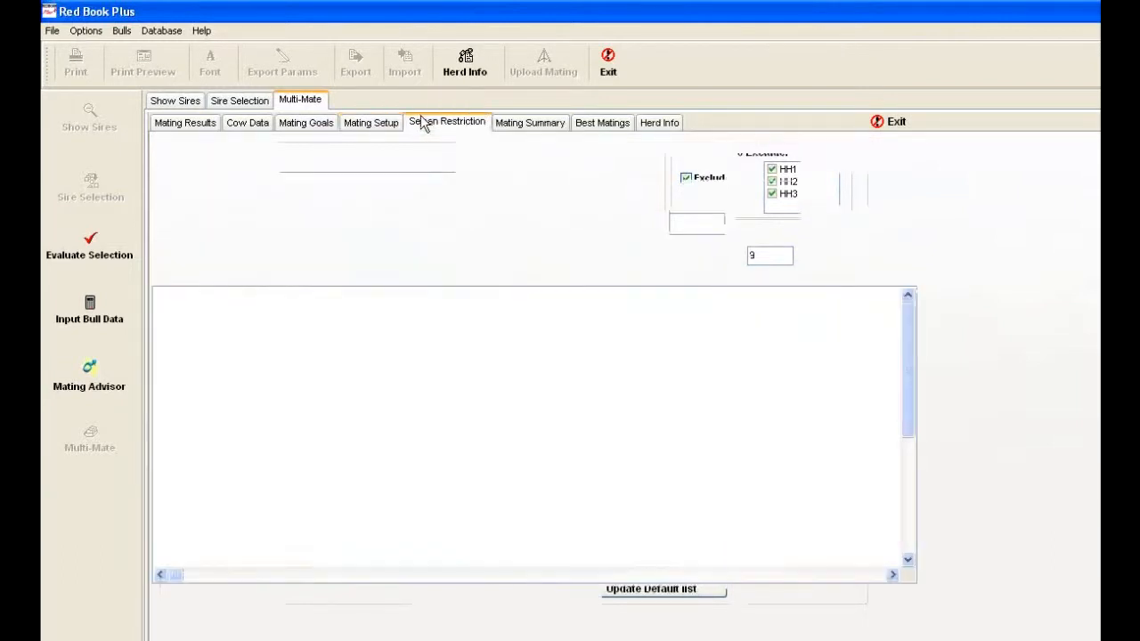
Step: Start a new mating run, process all cows at once and sort the results by cow number
click(199, 128)
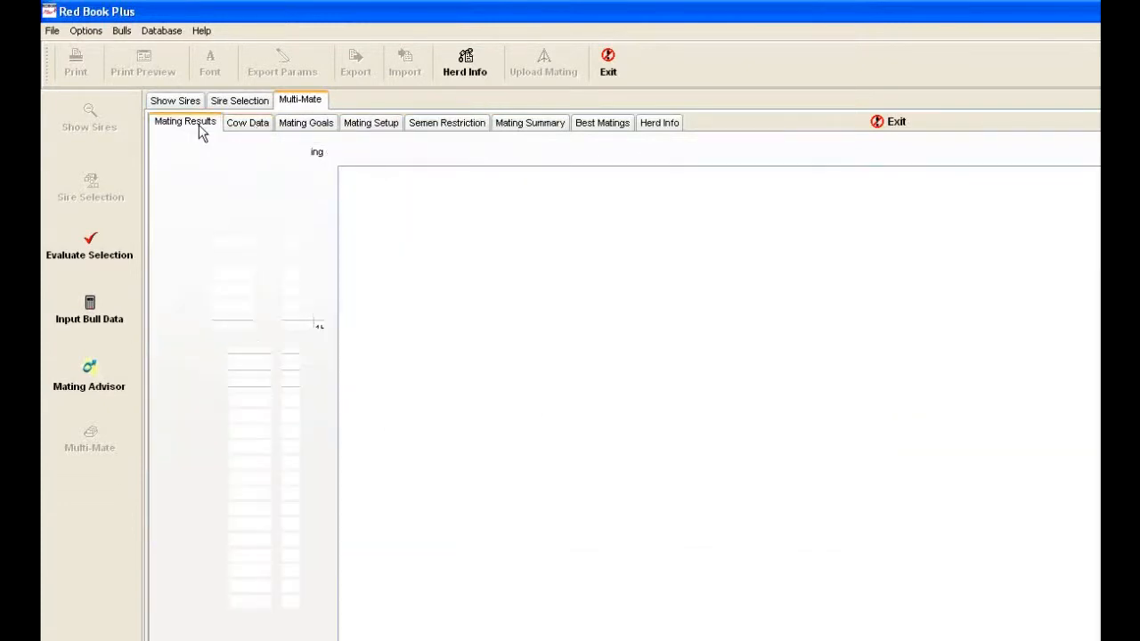
click(381, 153)
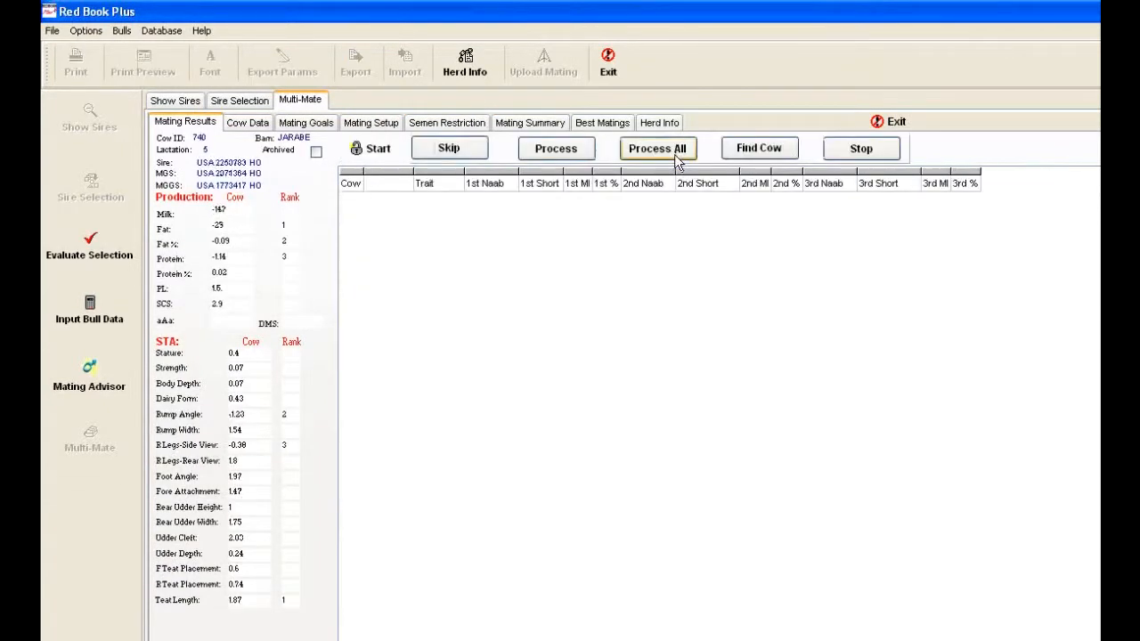
click(679, 163)
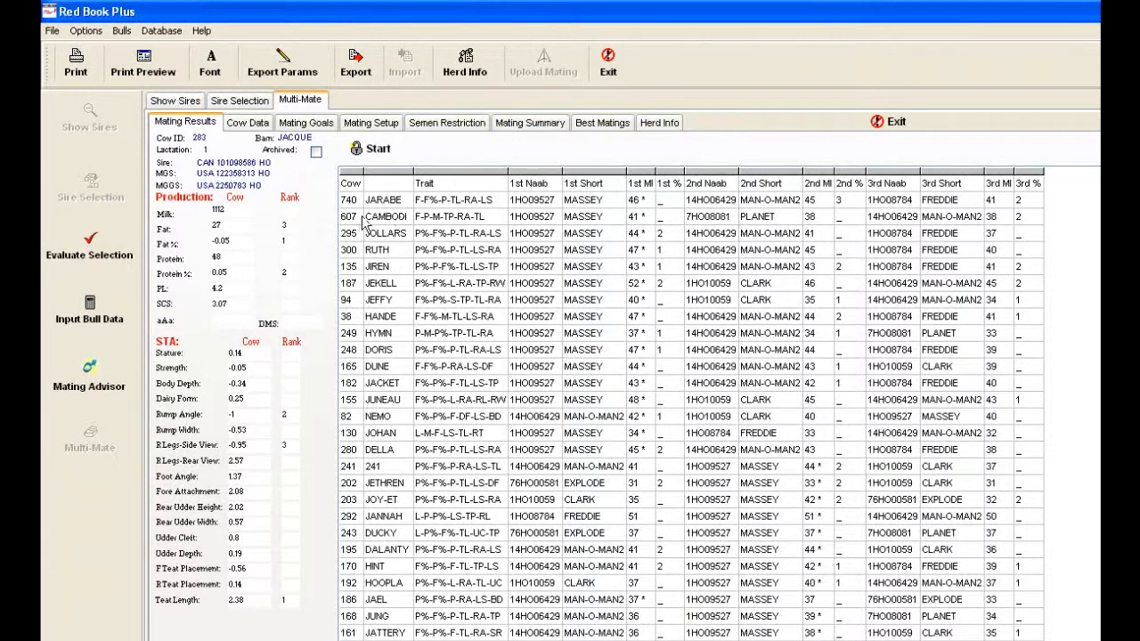
click(351, 182)
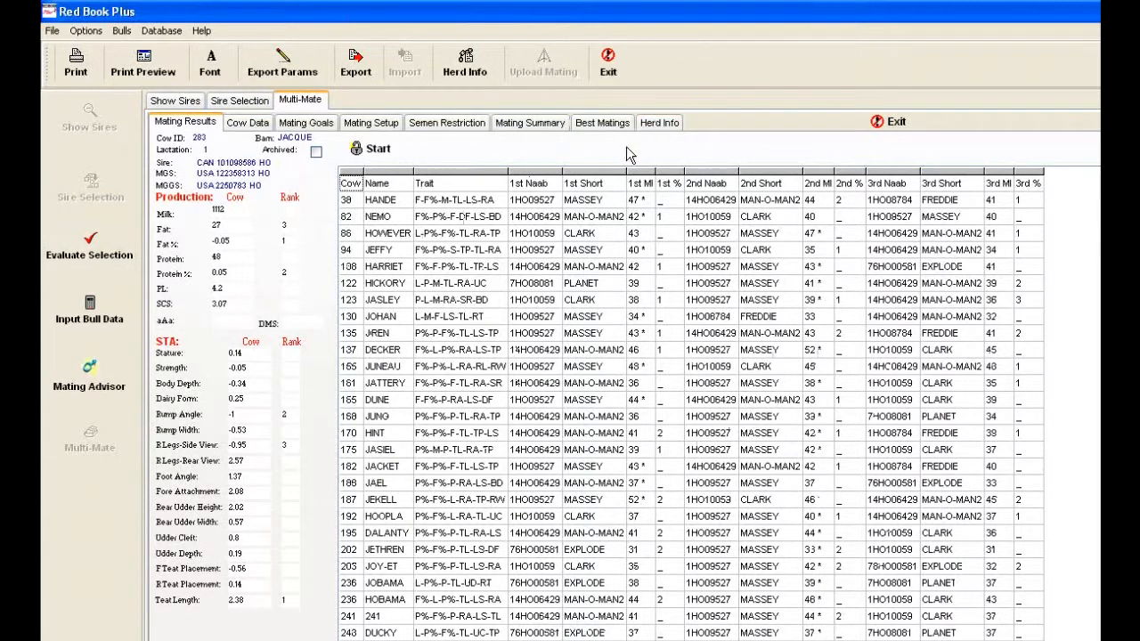
Step: Check the semen order in the mating summary and view the print preview of the full mating report
click(531, 128)
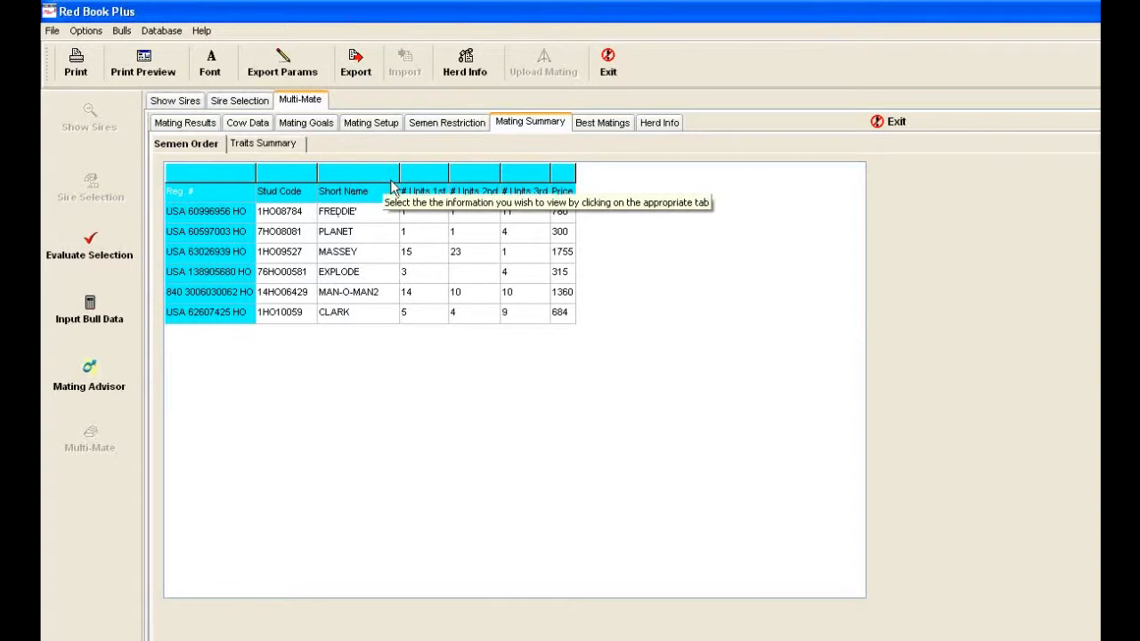
click(201, 127)
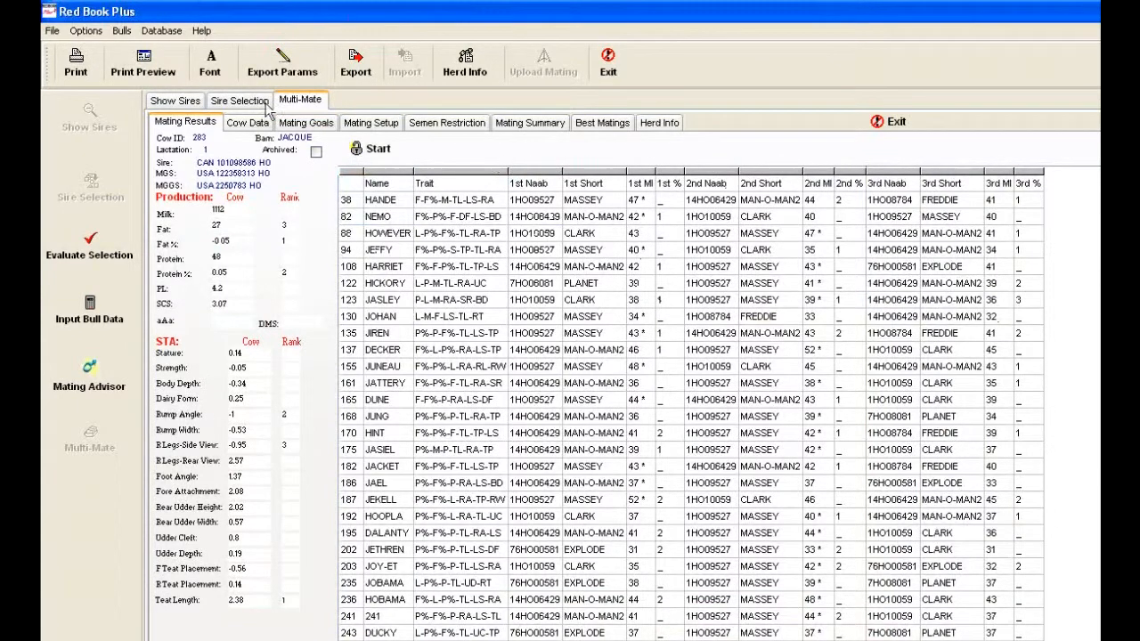
click(167, 75)
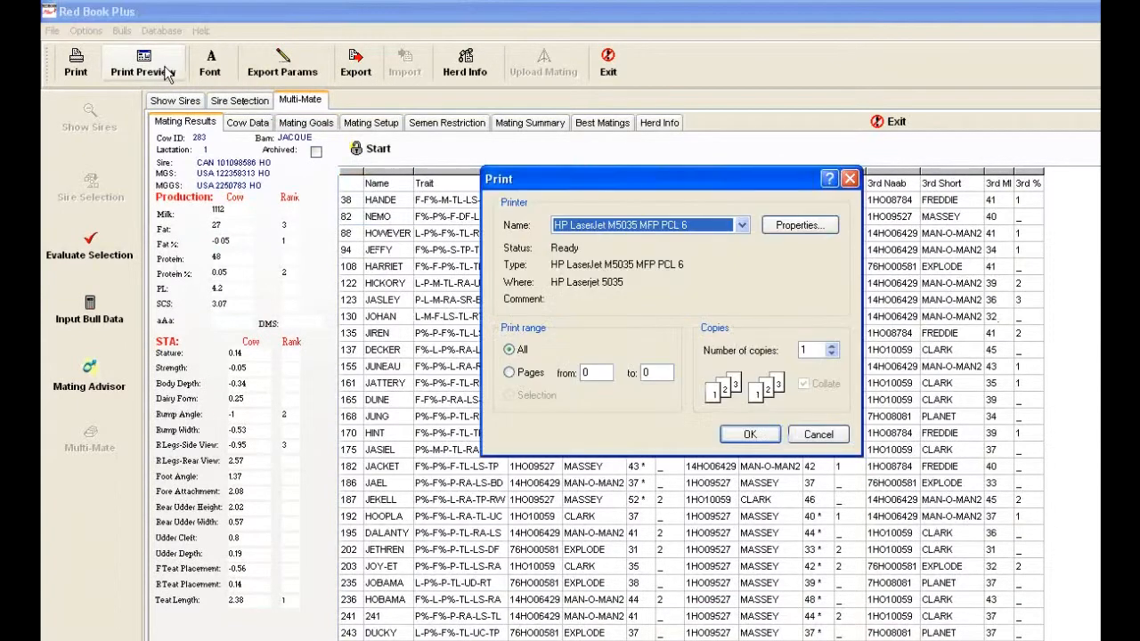
click(739, 432)
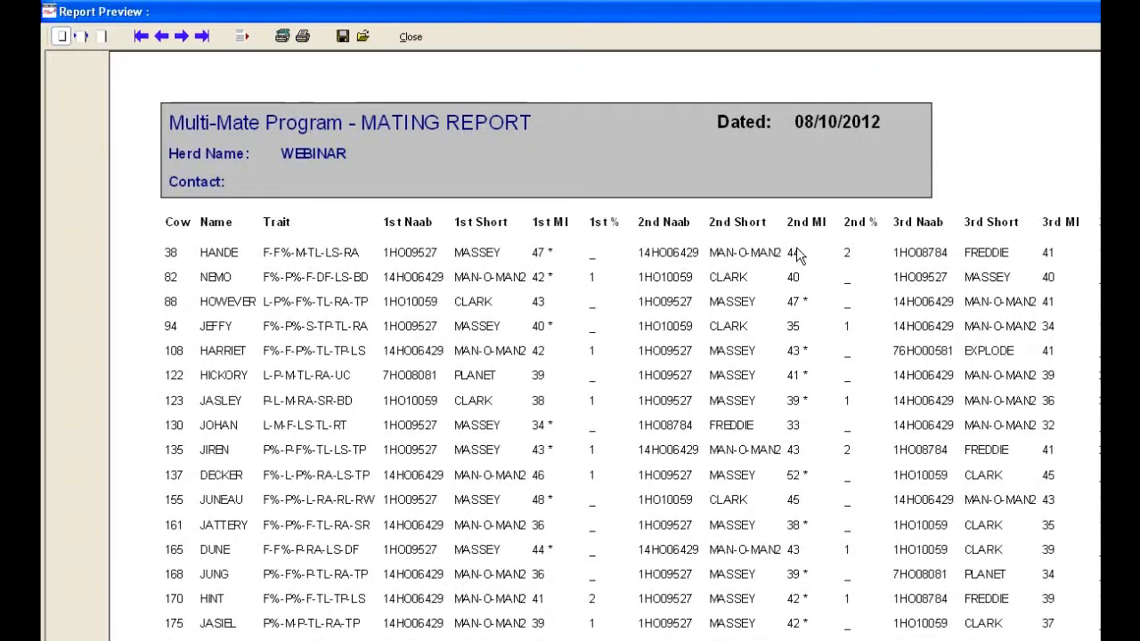
click(411, 36)
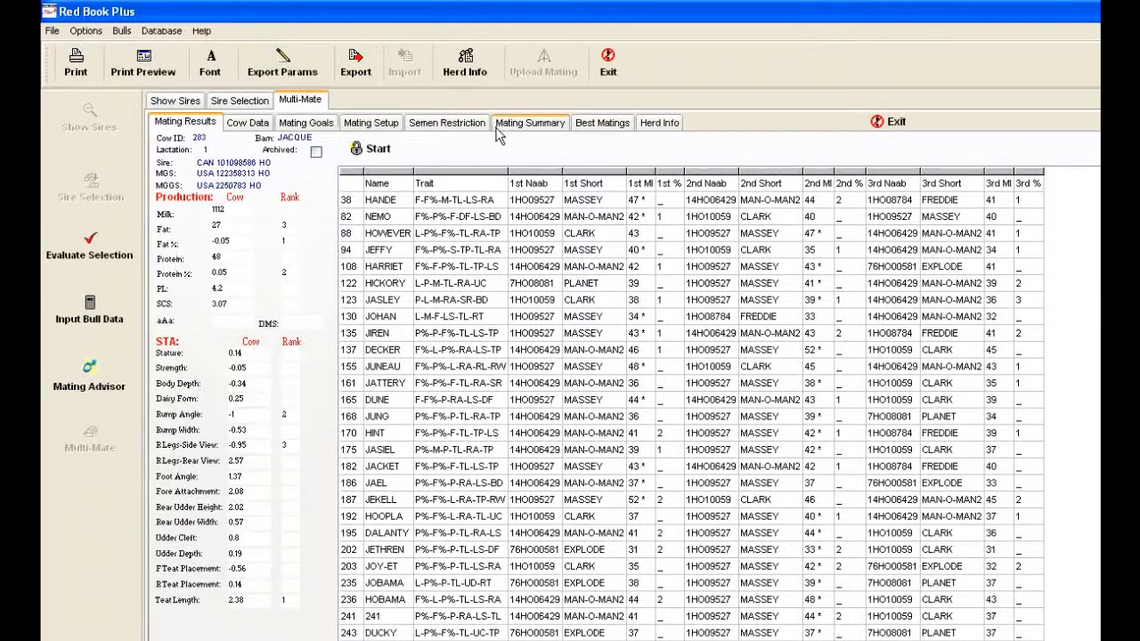
Step: Review the ASCII export parameters and the fields listed on the mating report in the mating setup
click(291, 79)
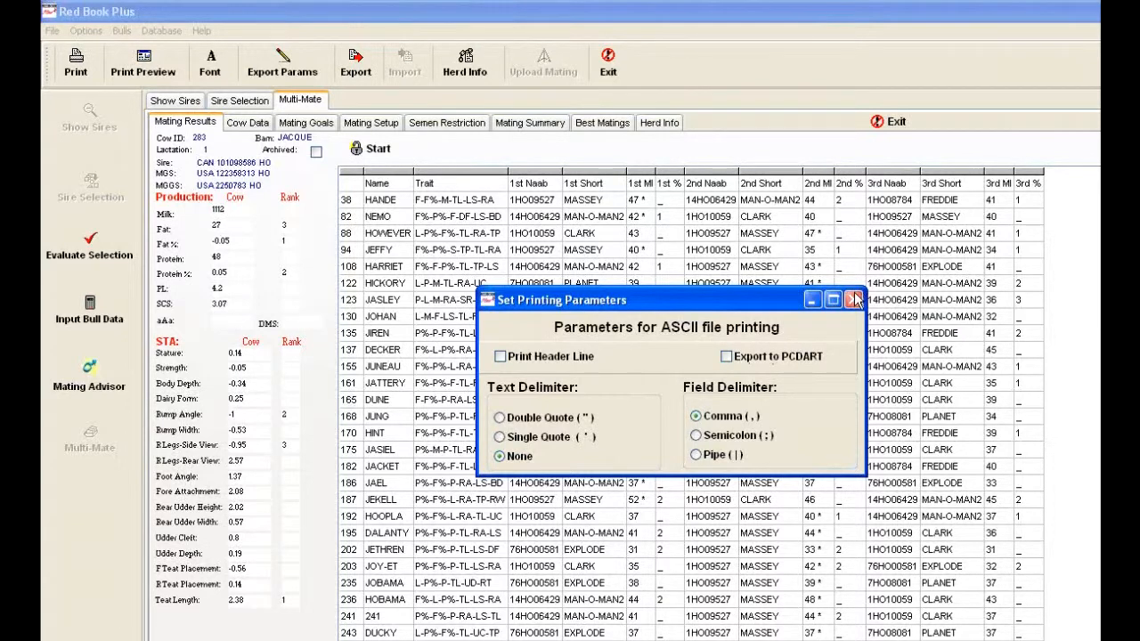
click(372, 62)
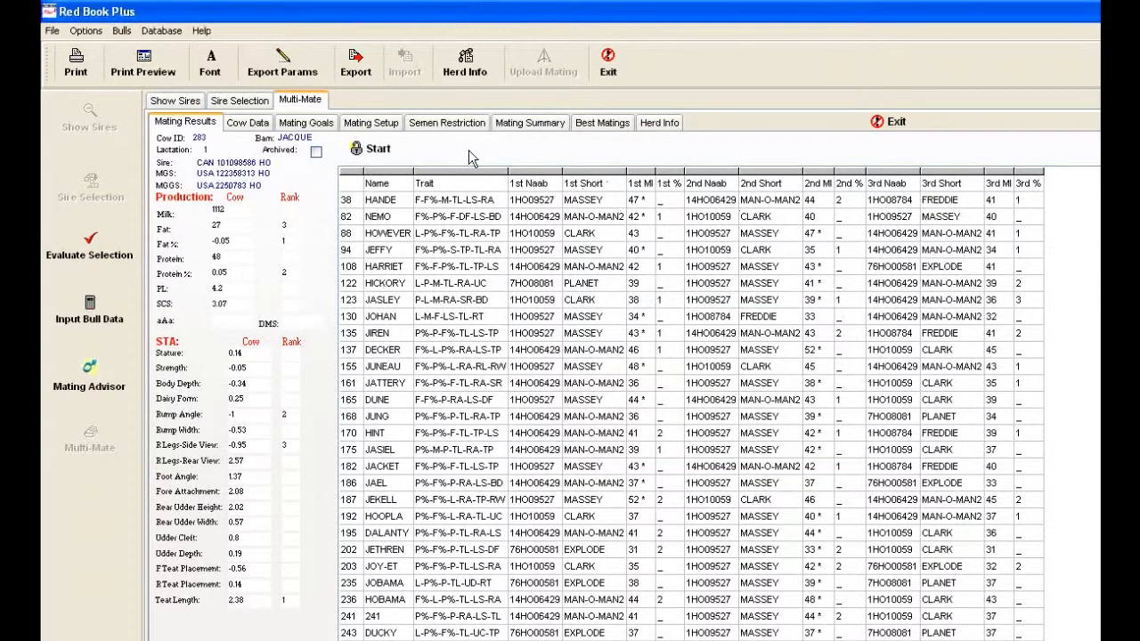
click(371, 123)
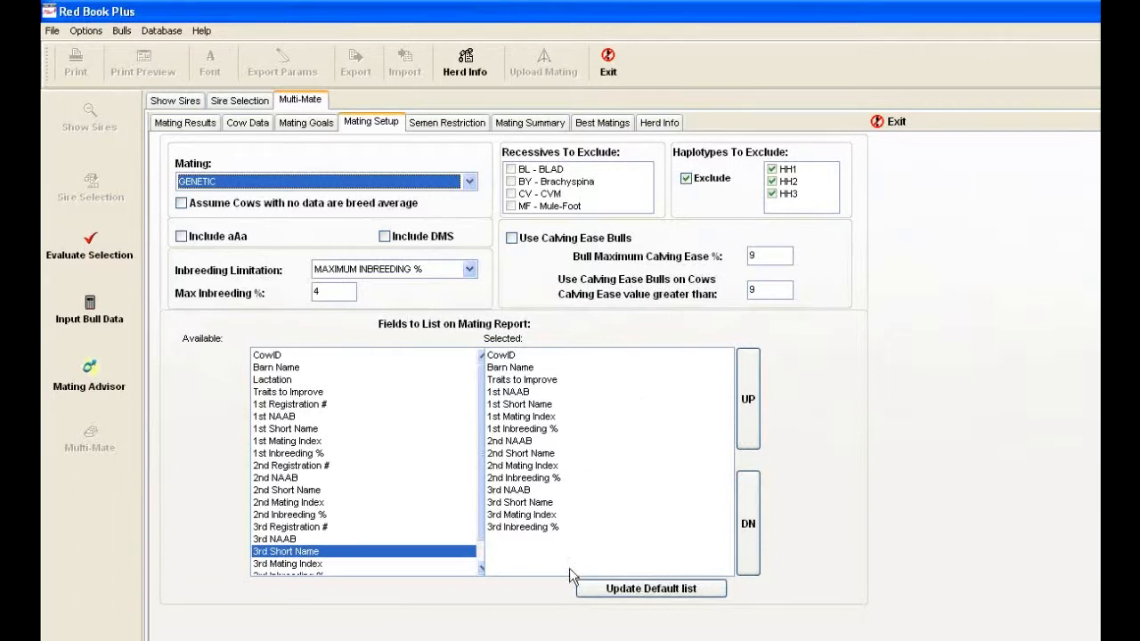
Step: Process the best matings for the bull CLARK with the number of cows set to 10
click(626, 127)
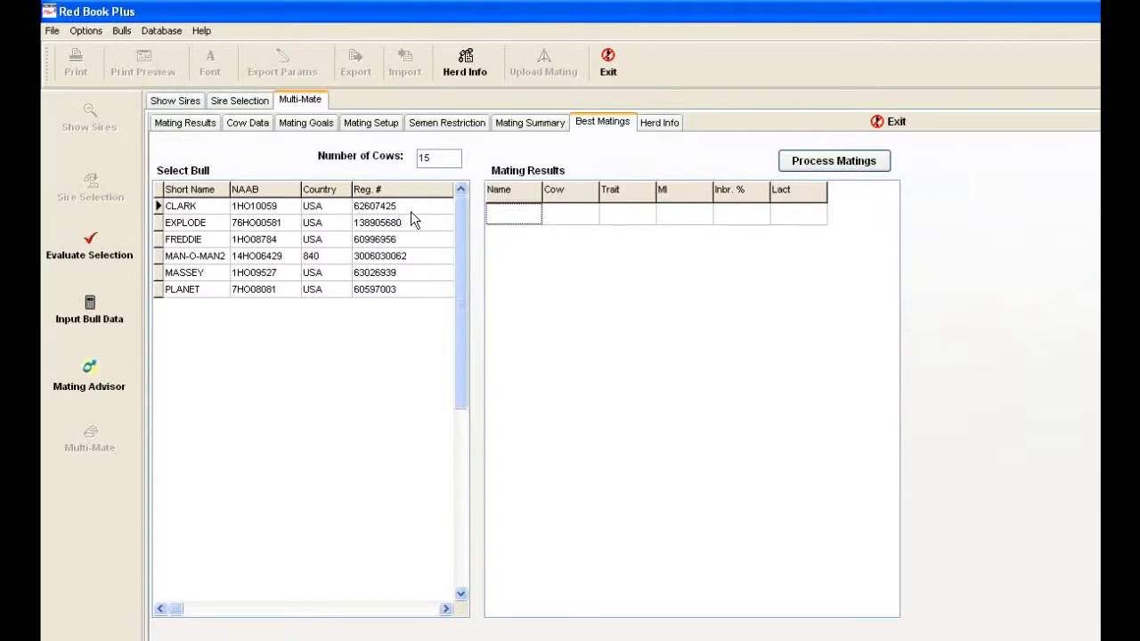
click(431, 163)
key(BackSpace)
key(BackSpace)
text(10)
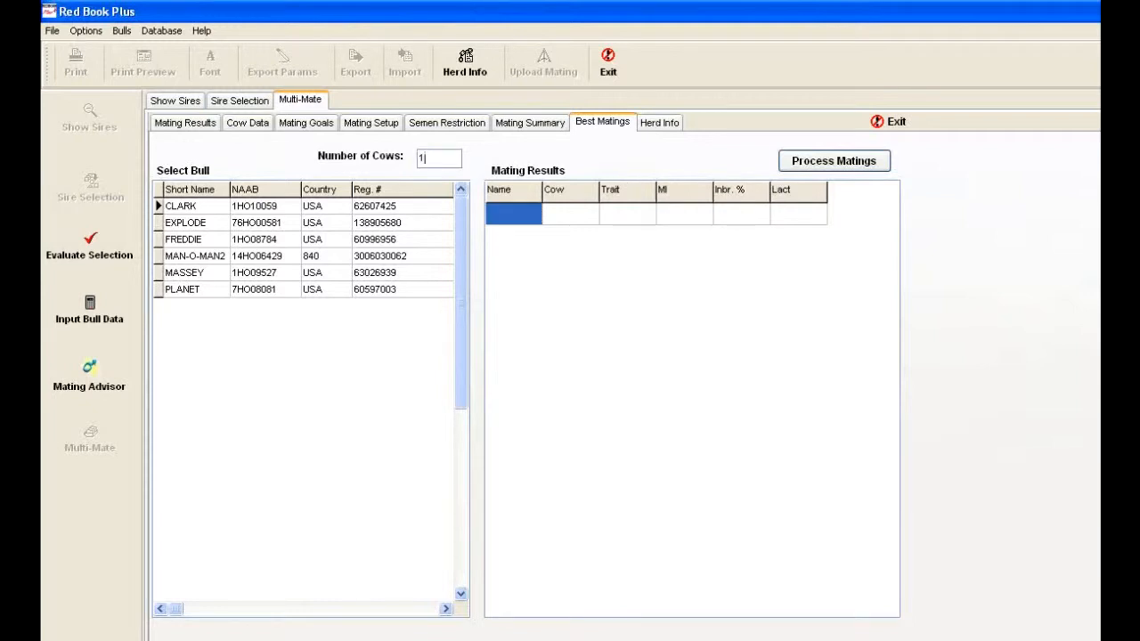
click(376, 209)
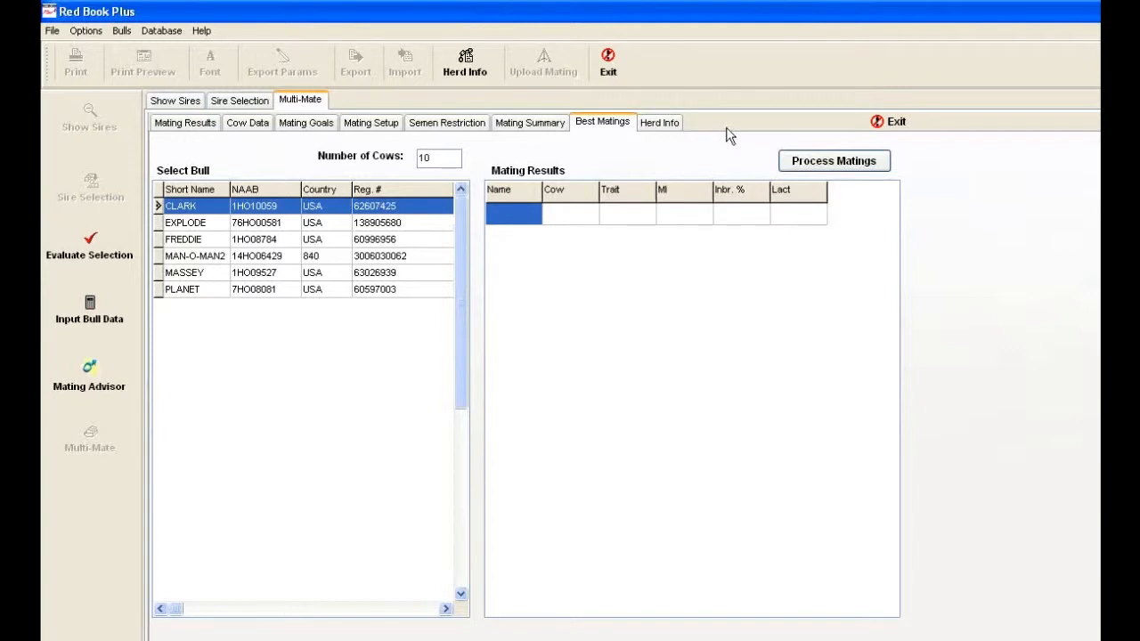
click(833, 164)
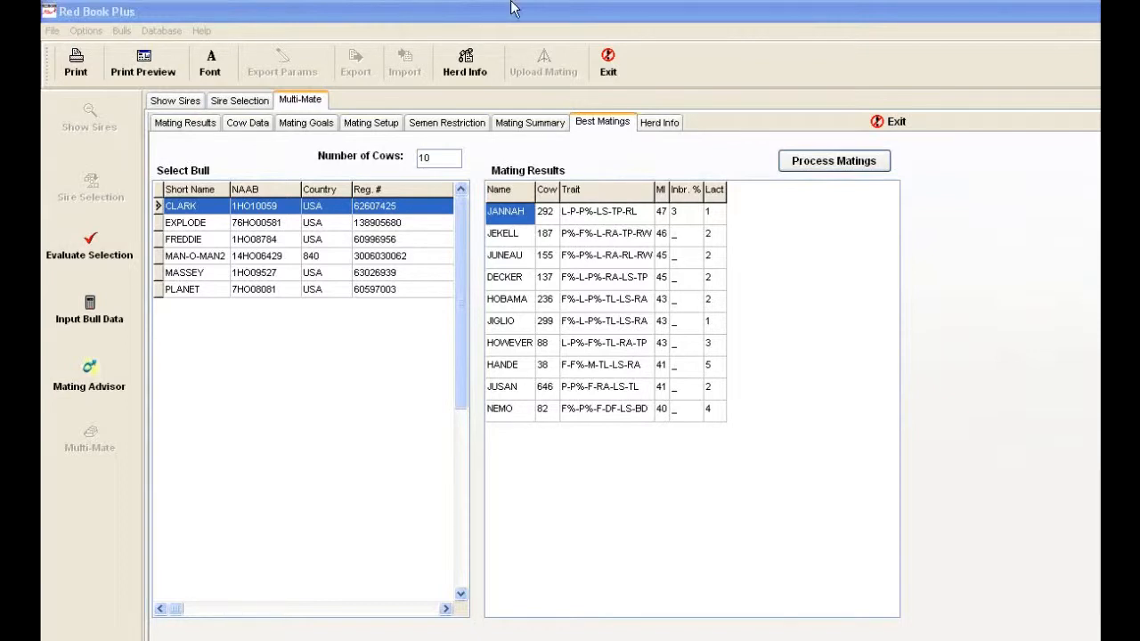
Step: Open the sire selection criteria and look through the available trait items
click(258, 103)
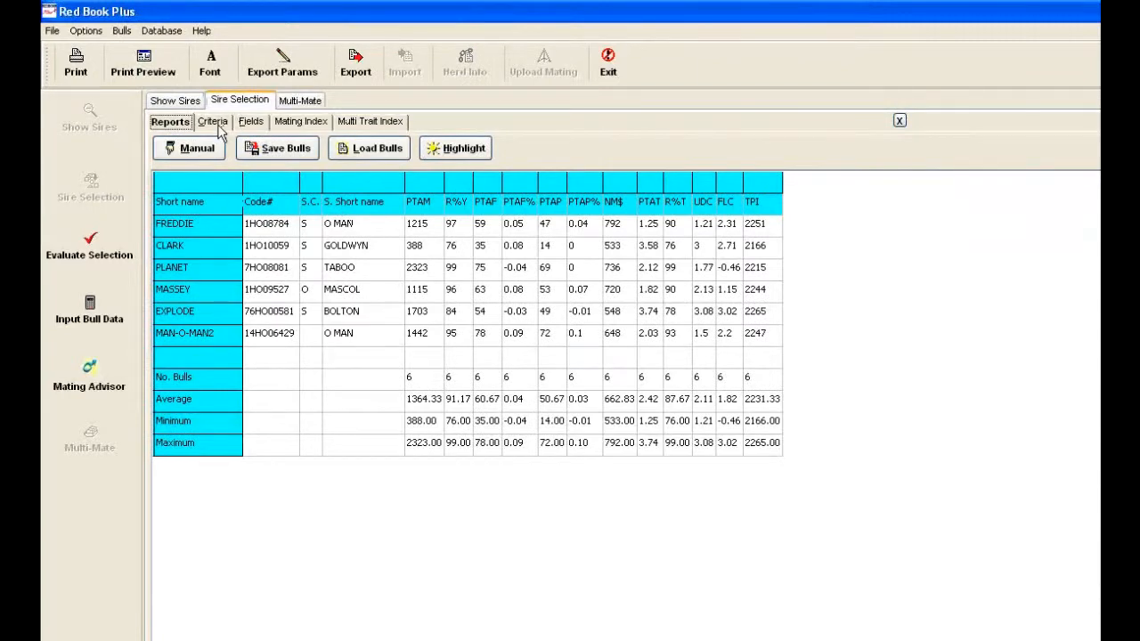
click(216, 124)
click(279, 364)
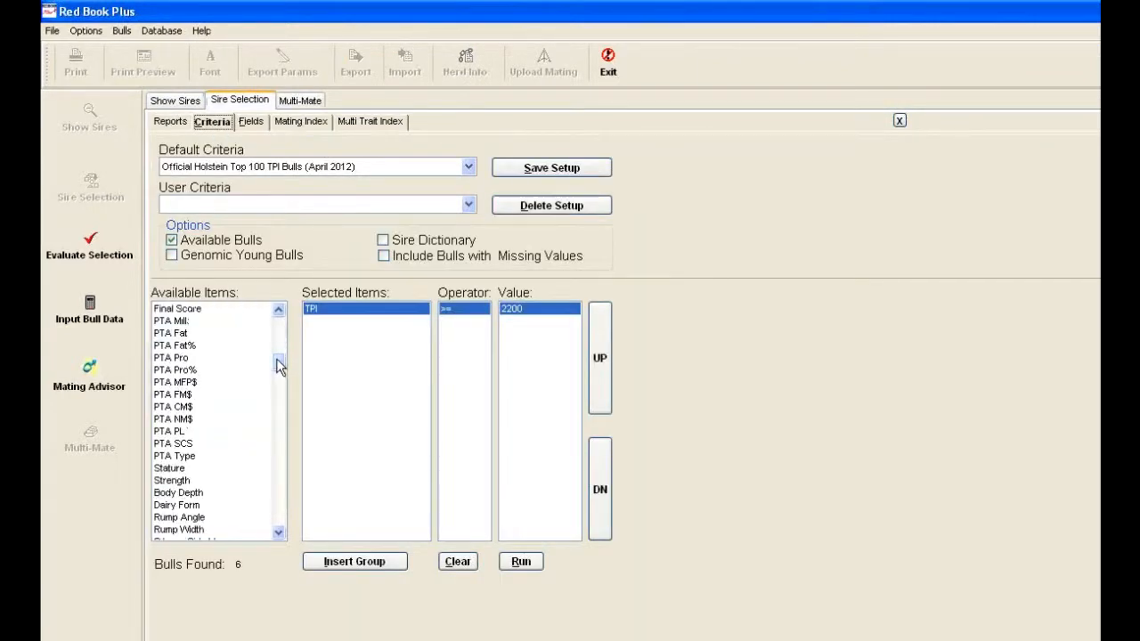